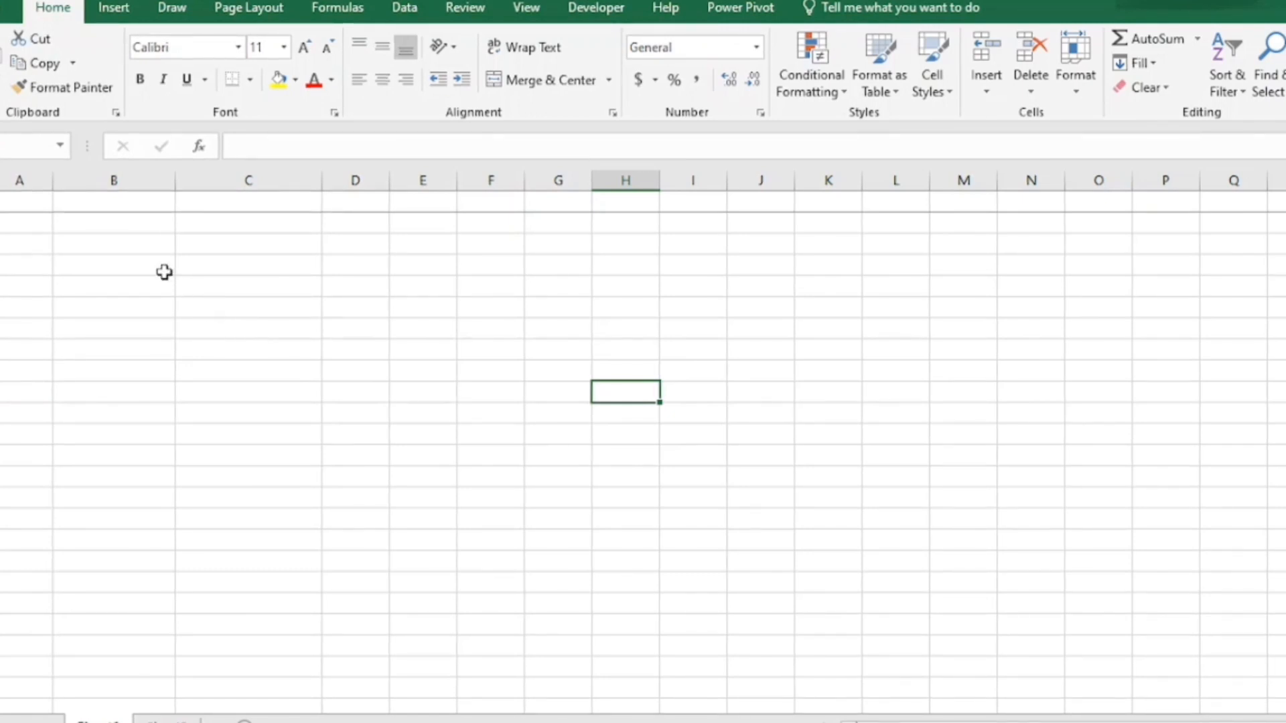
Step: Enter the heading NAMES in column B, in the third visible row of the empty sheet
click(121, 237)
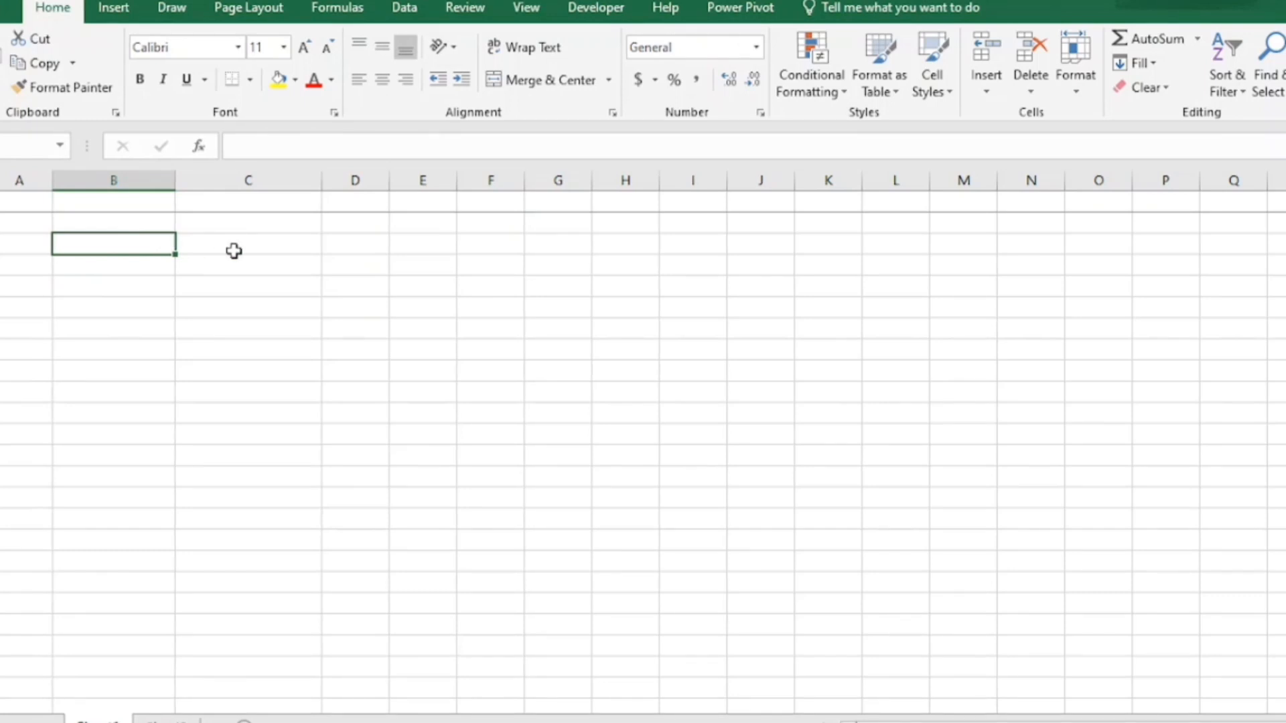
click(118, 221)
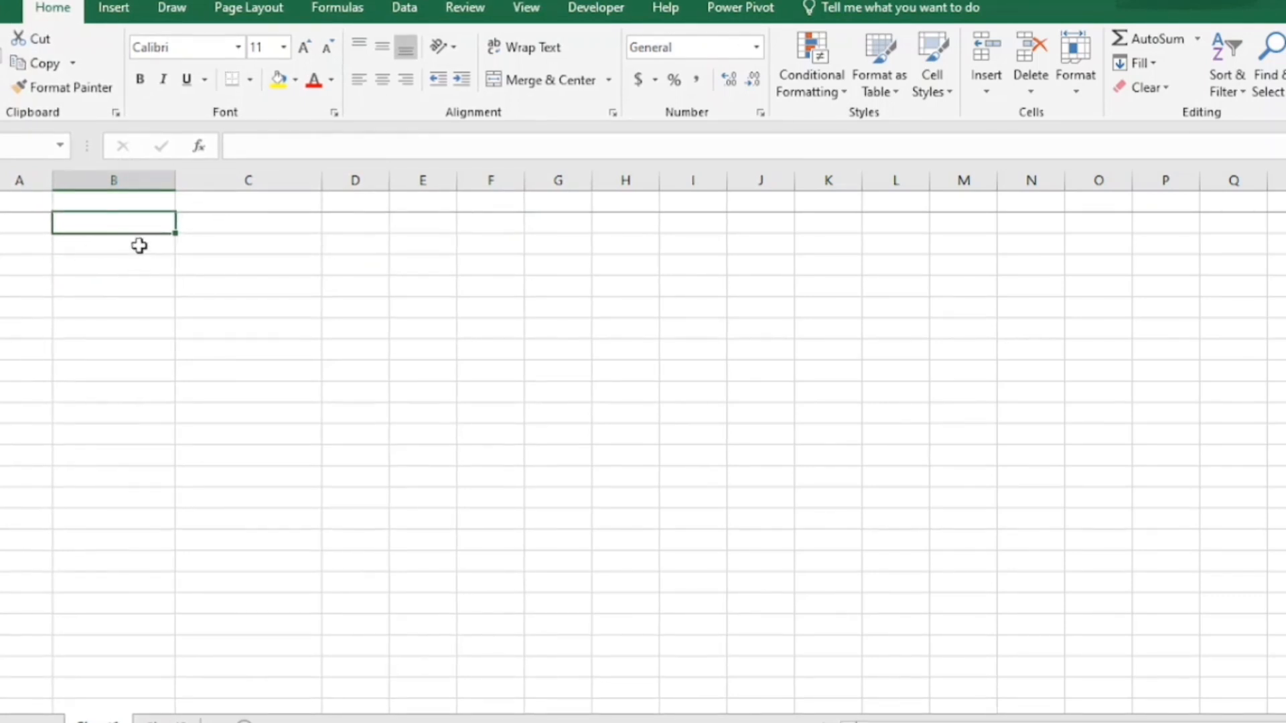
click(138, 246)
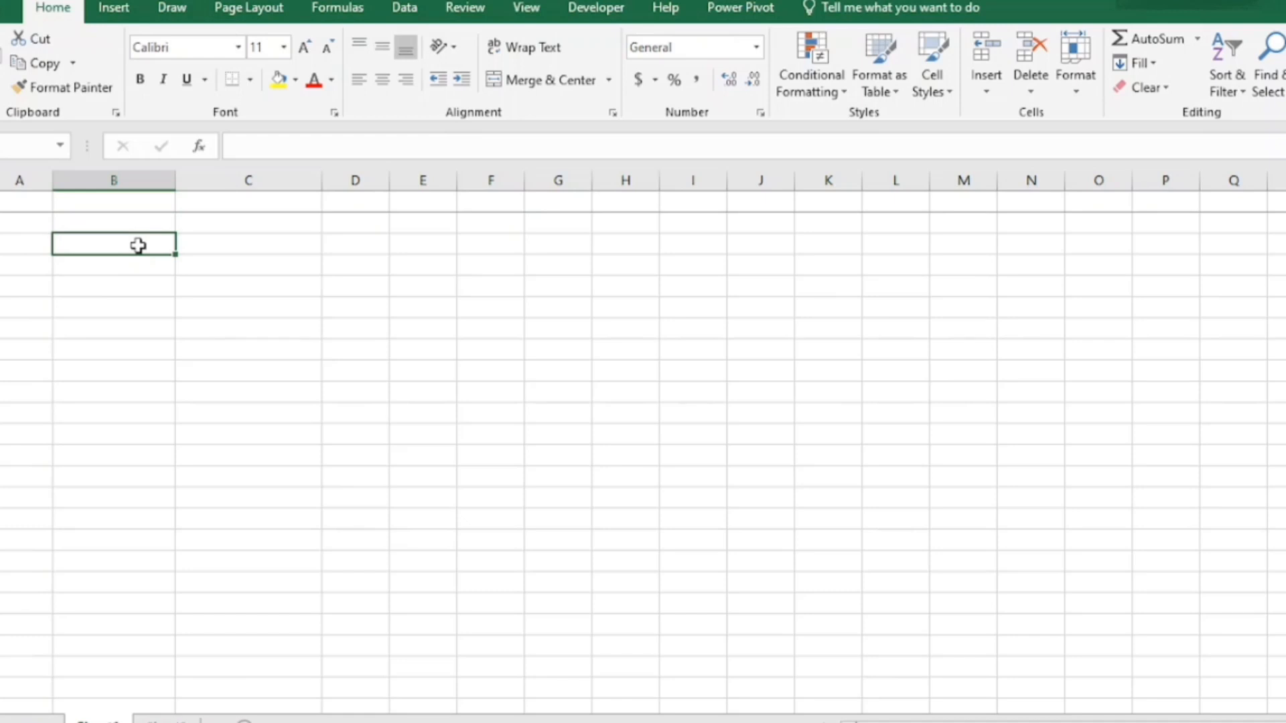
text(N)
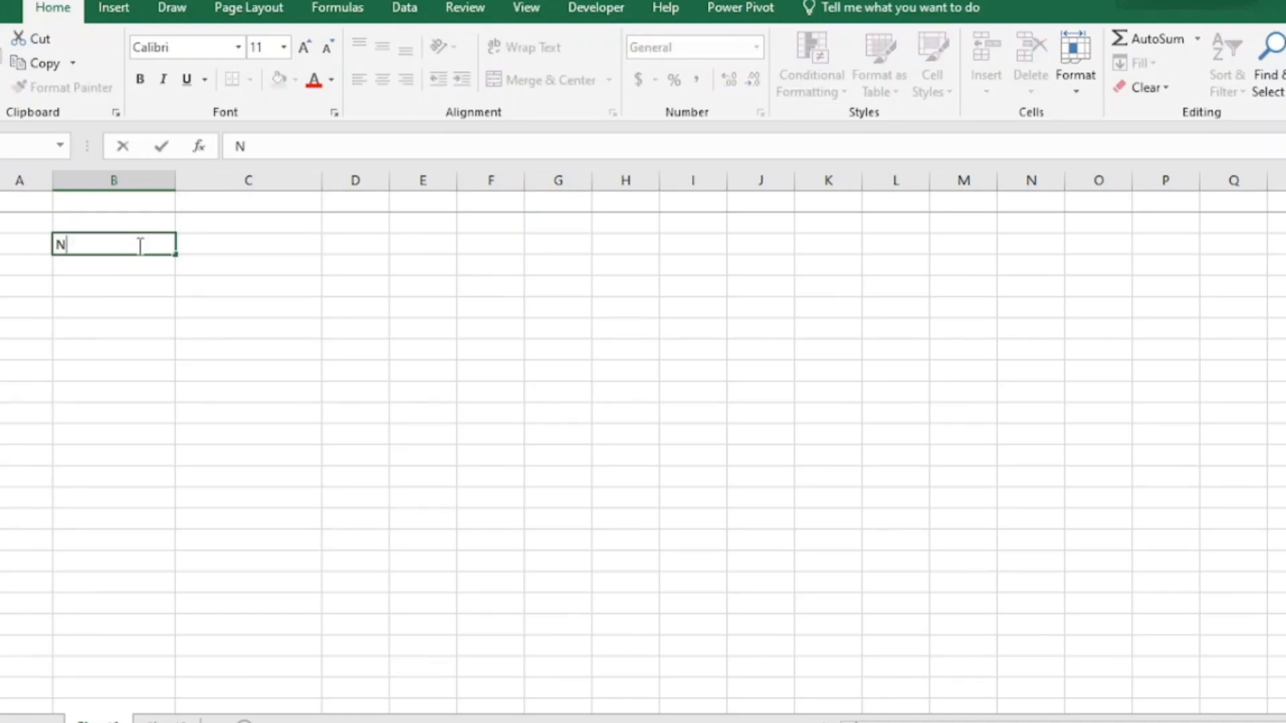
text(ame)
key(BackSpace)
key(BackSpace)
key(BackSpace)
key(BackSpace)
text(NAMES)
key(Tab)
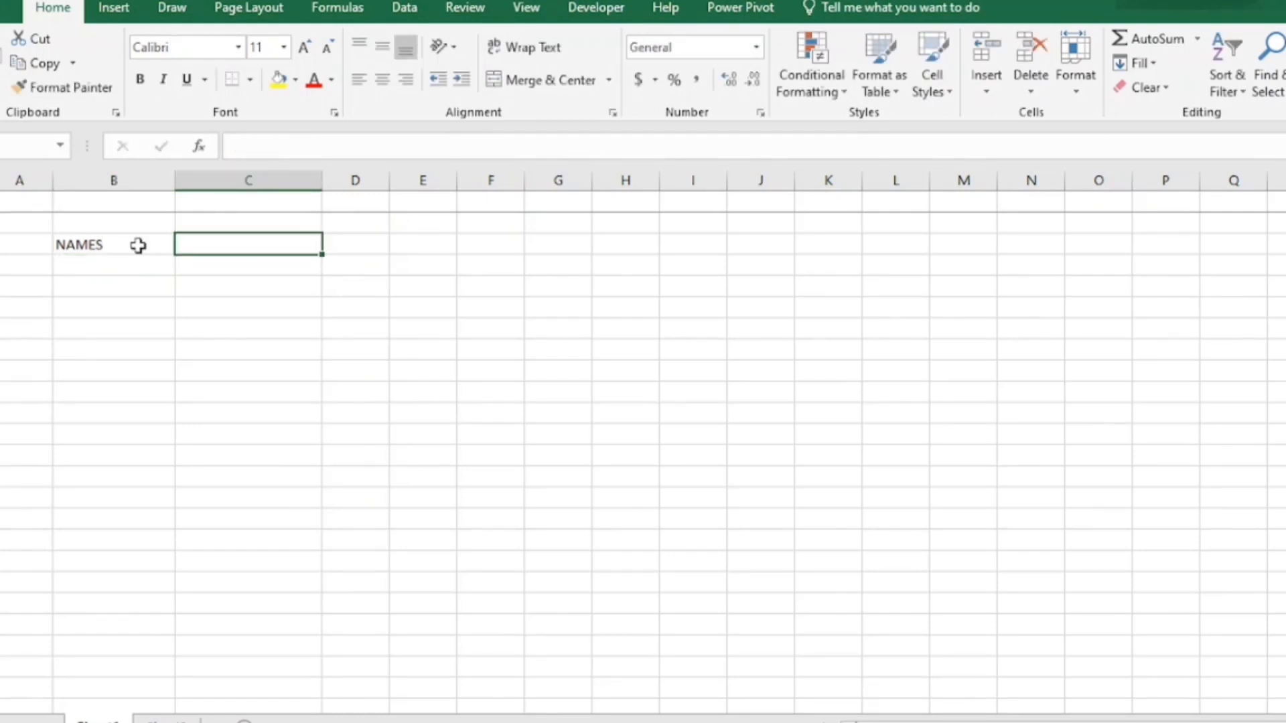
Step: Enter the heading AMOUNT in column C, beside the NAMES heading
text(aMOUN)
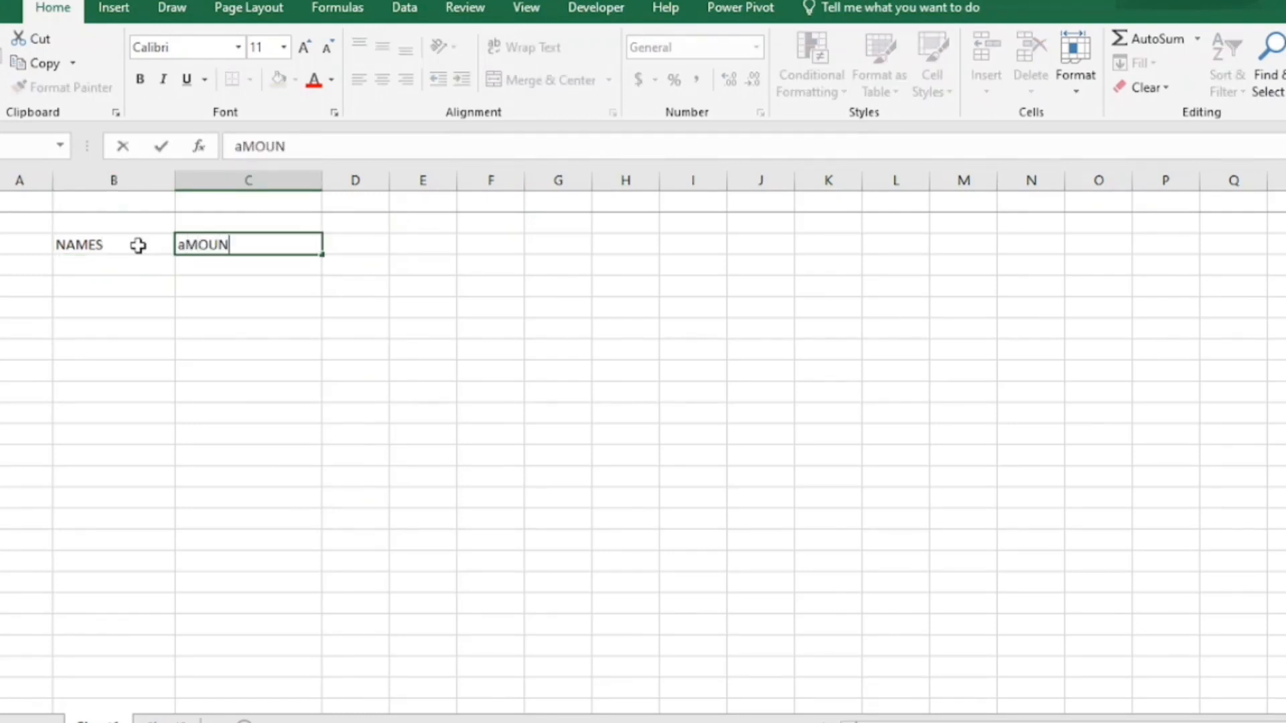
text(T)
key(BackSpace)
key(BackSpace)
key(BackSpace)
key(BackSpace)
key(BackSpace)
key(BackSpace)
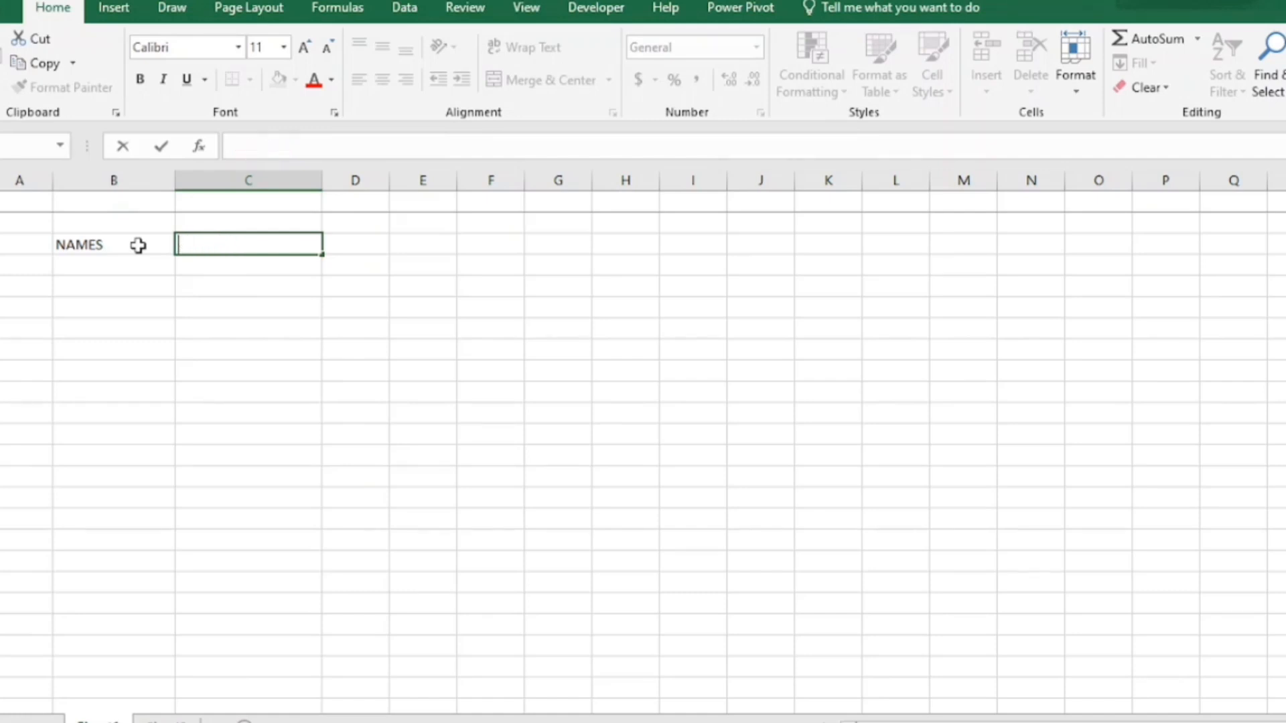
text(AMOUN)
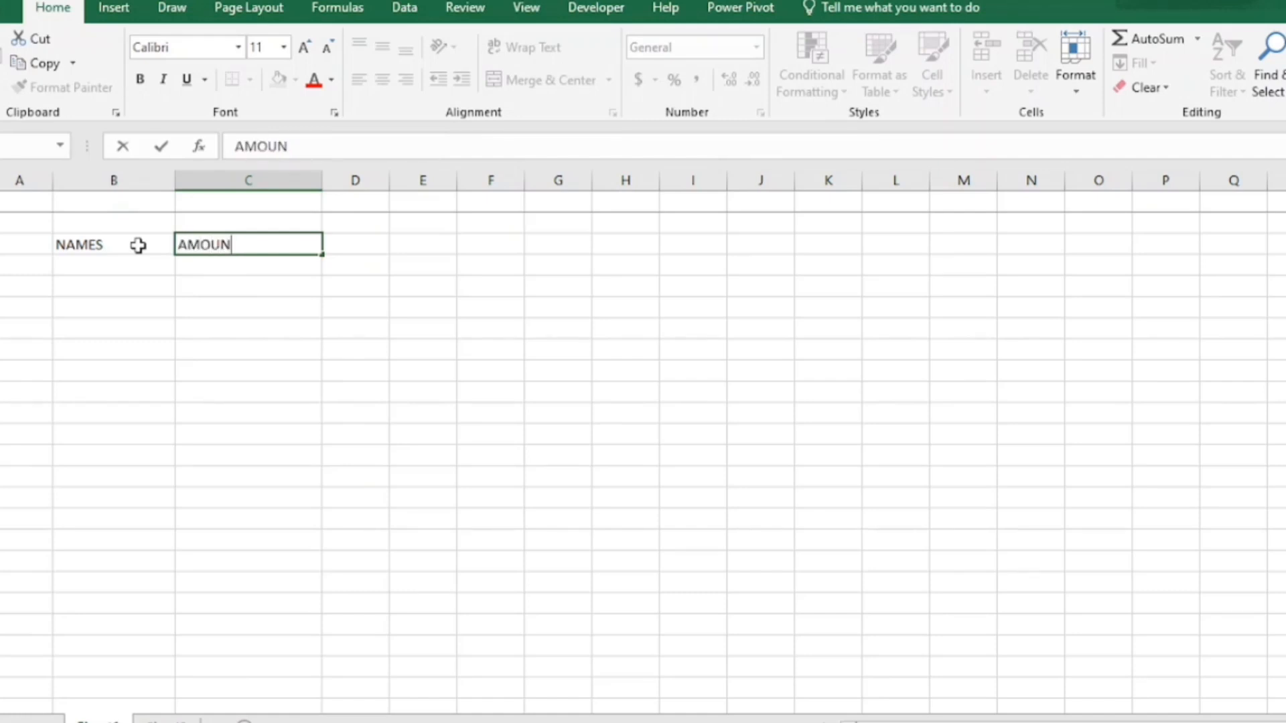
text(T)
key(Return)
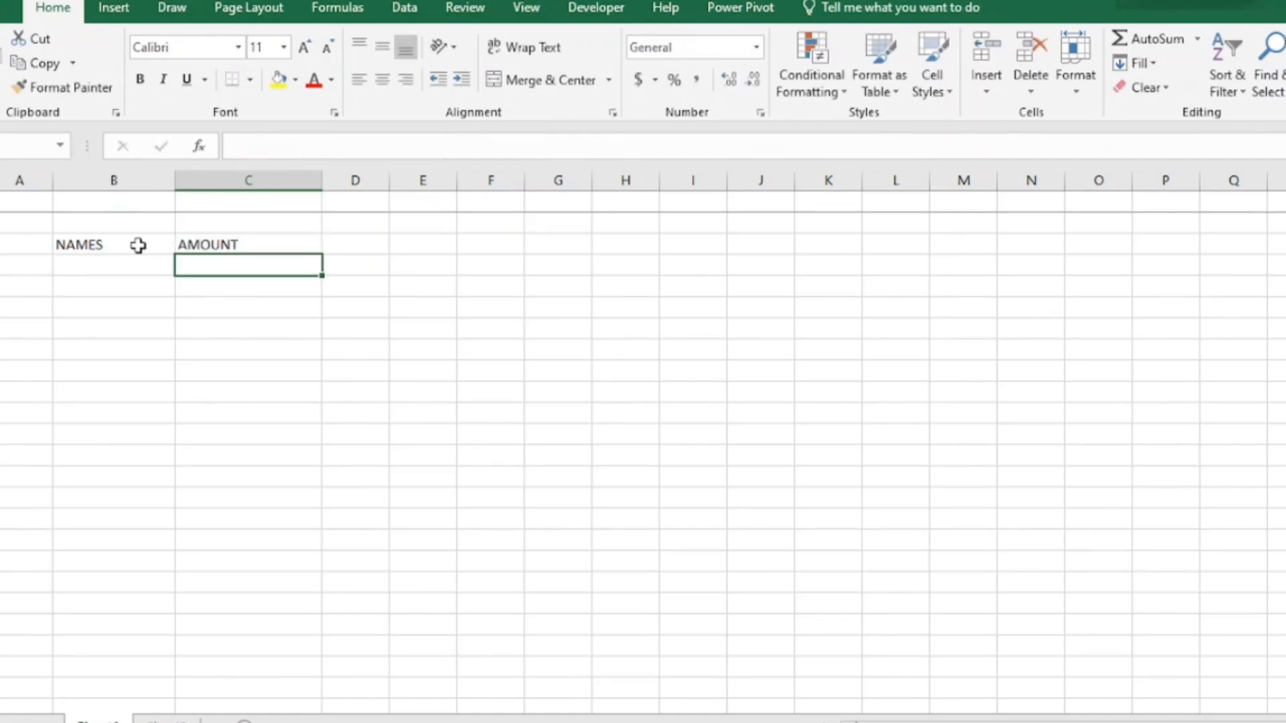
Step: Fill the five cells below the NAMES heading with one person's first name each
key(Left)
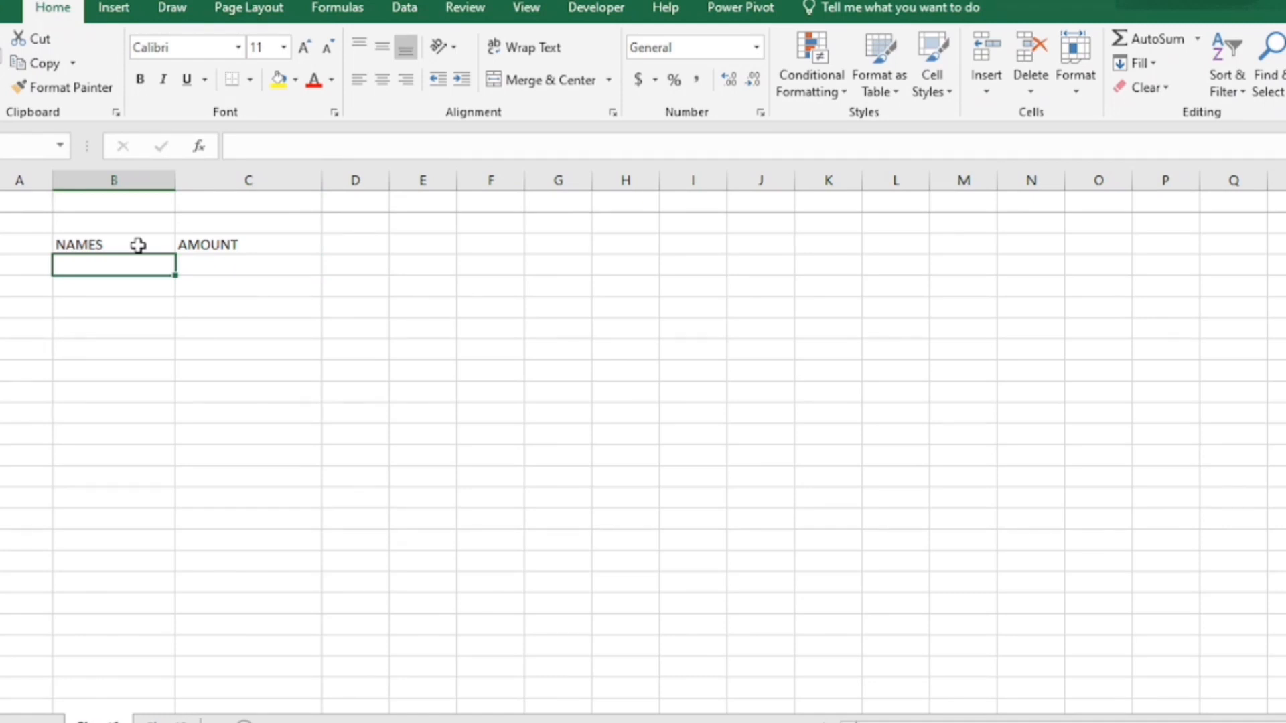
text(J)
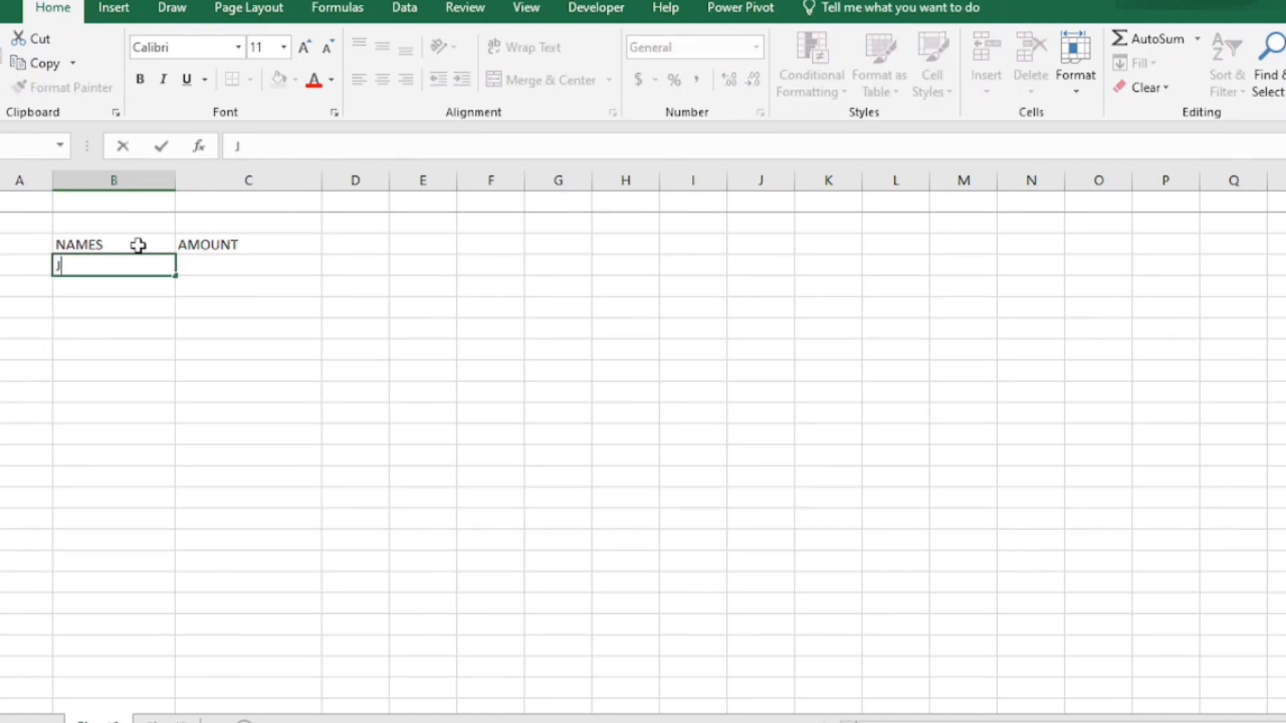
text(ohn)
key(Return)
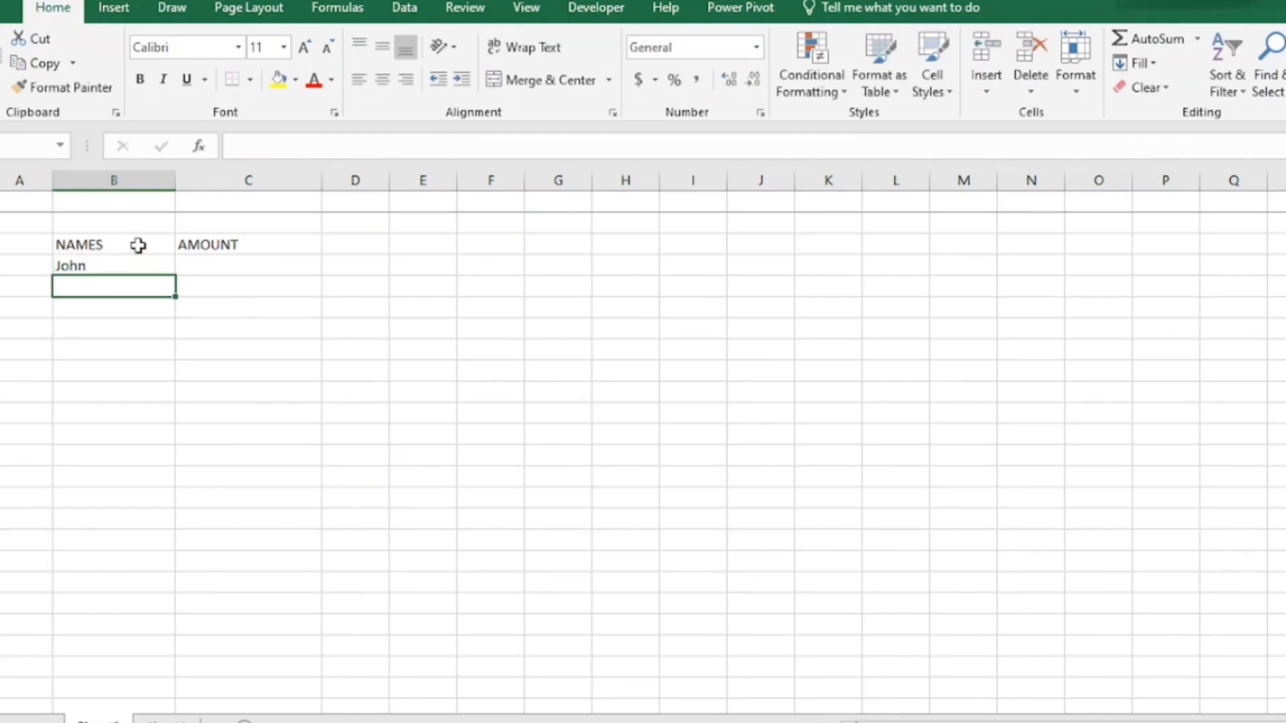
text(Mary)
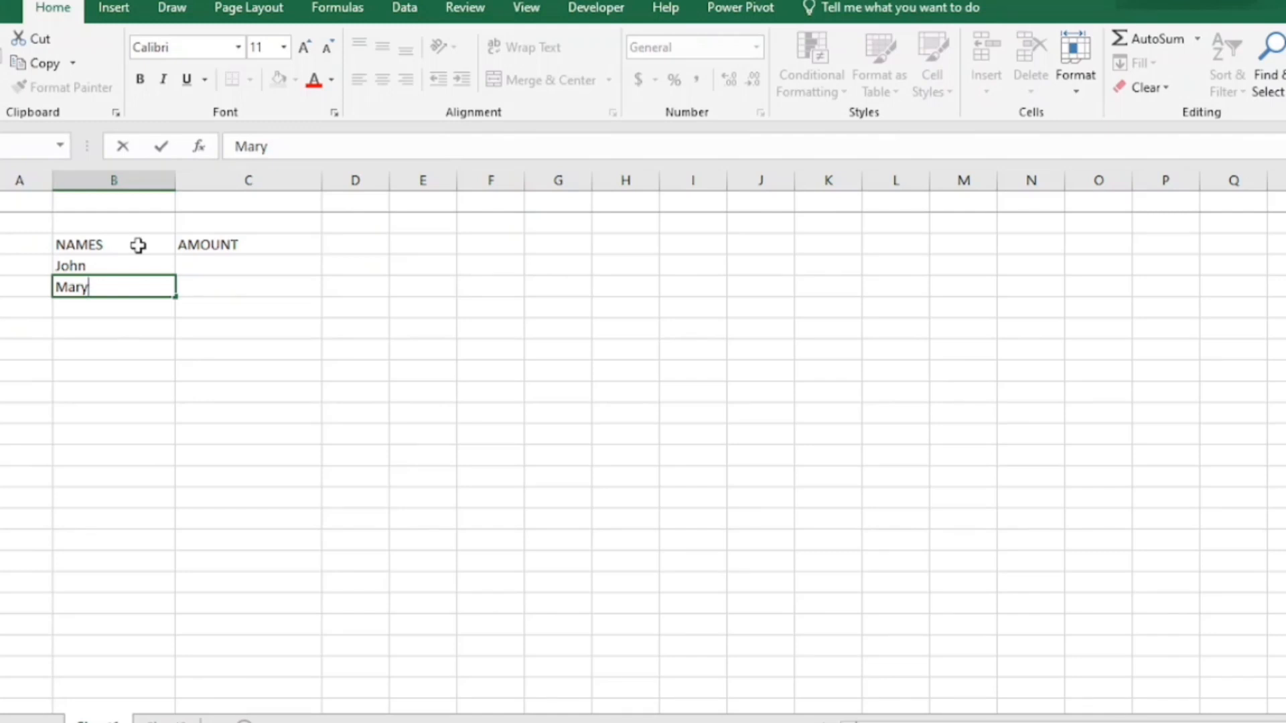
key(Return)
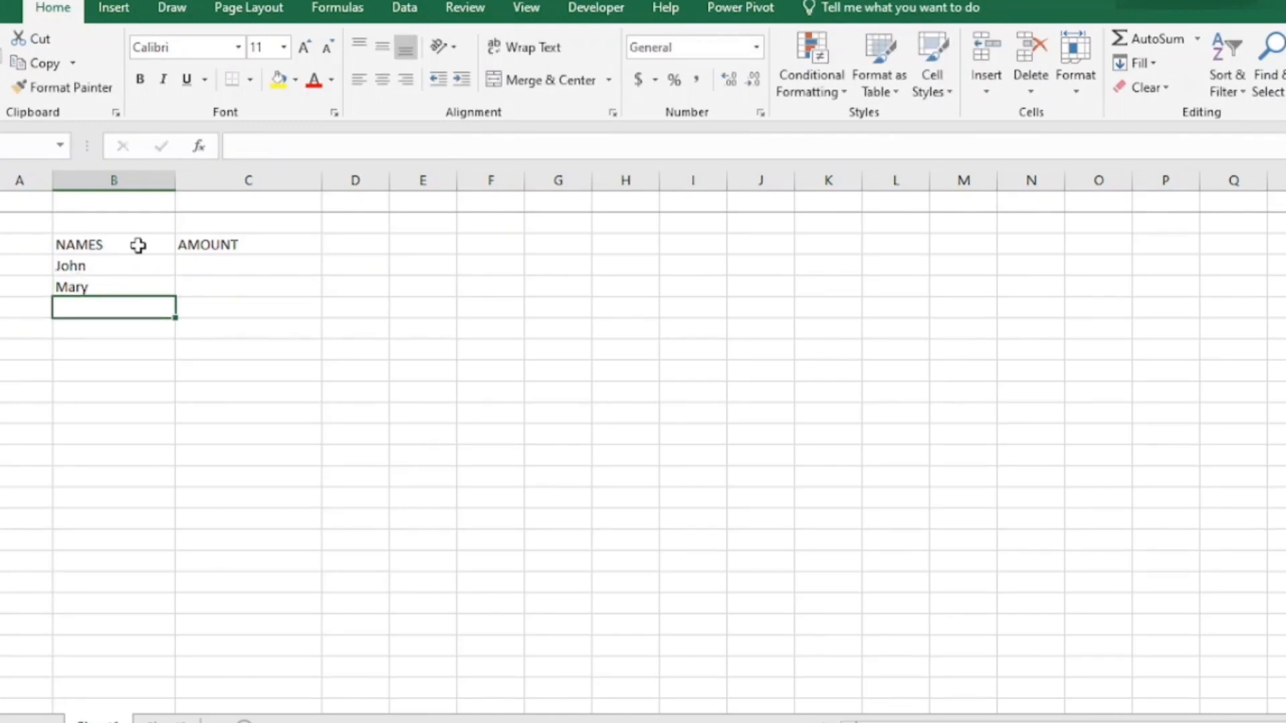
text(James)
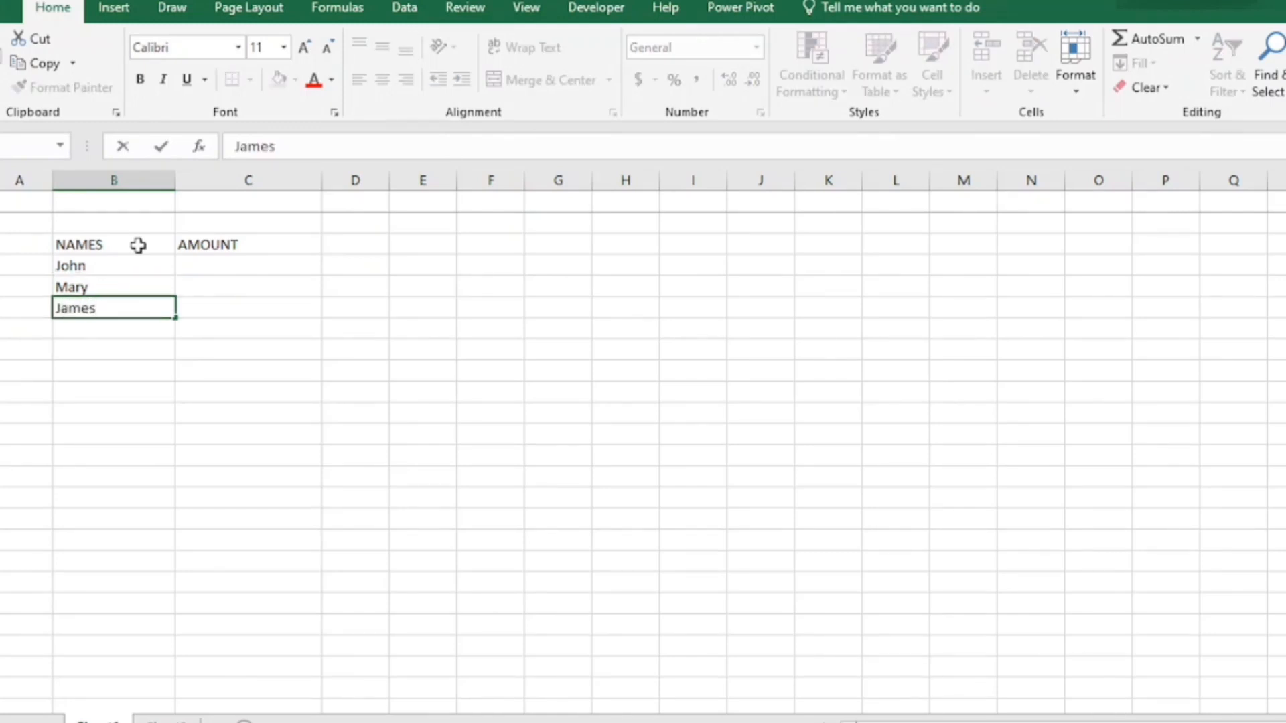
key(Return)
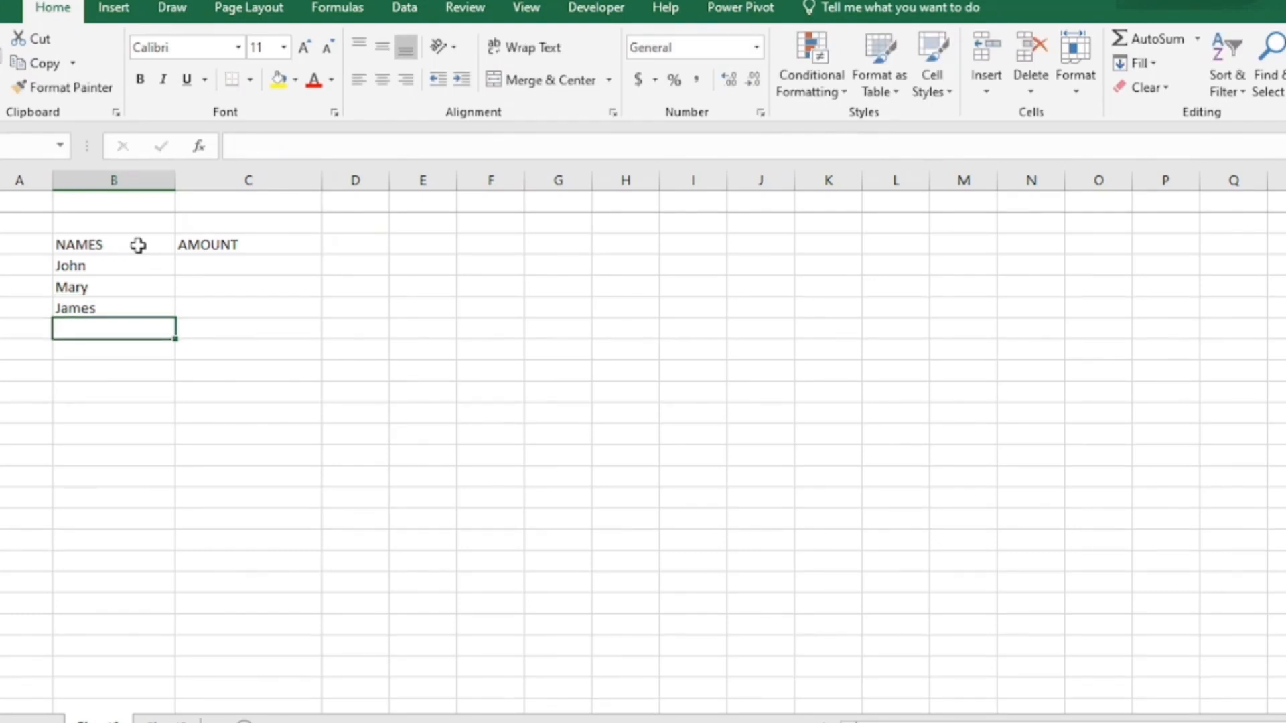
text(Tom)
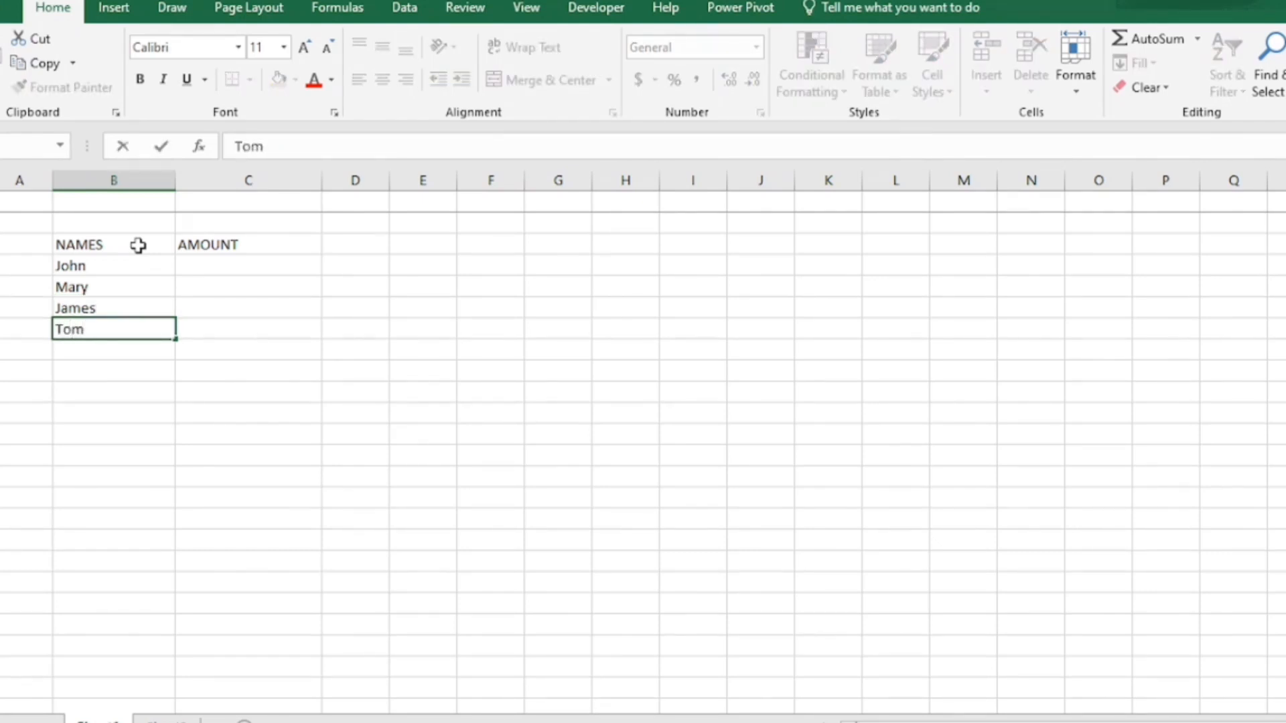
key(Return)
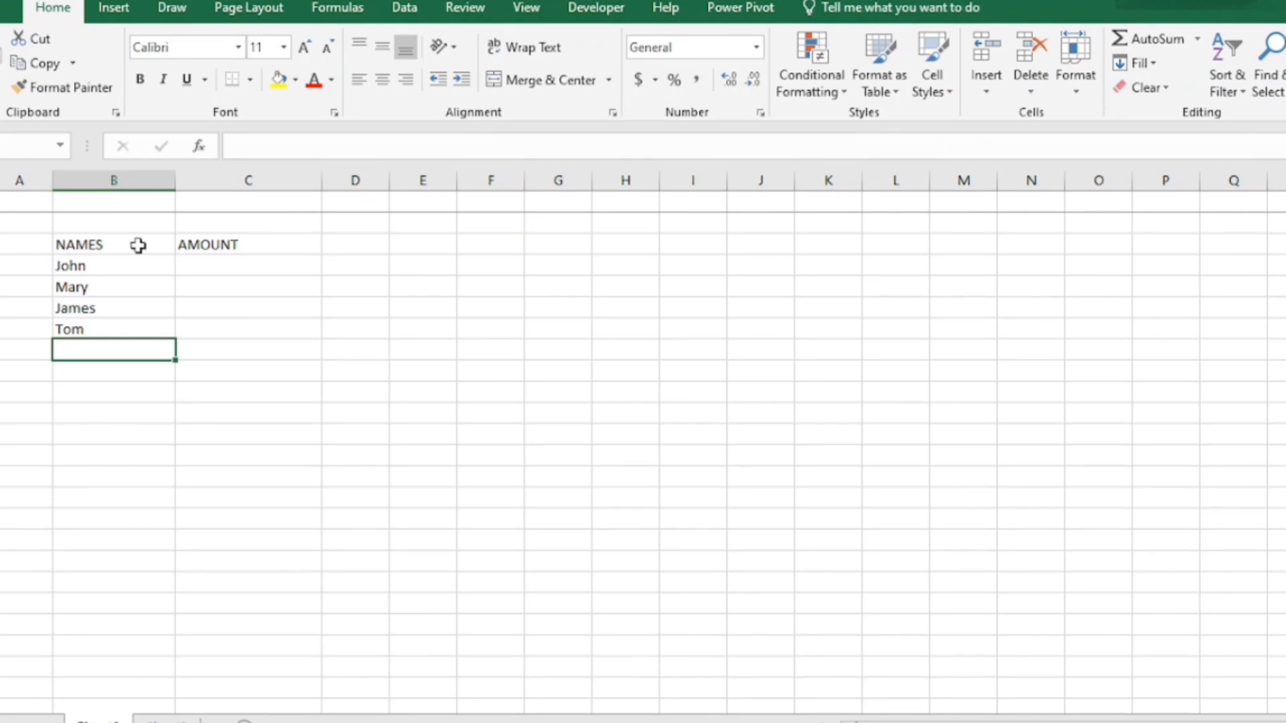
text(Shar)
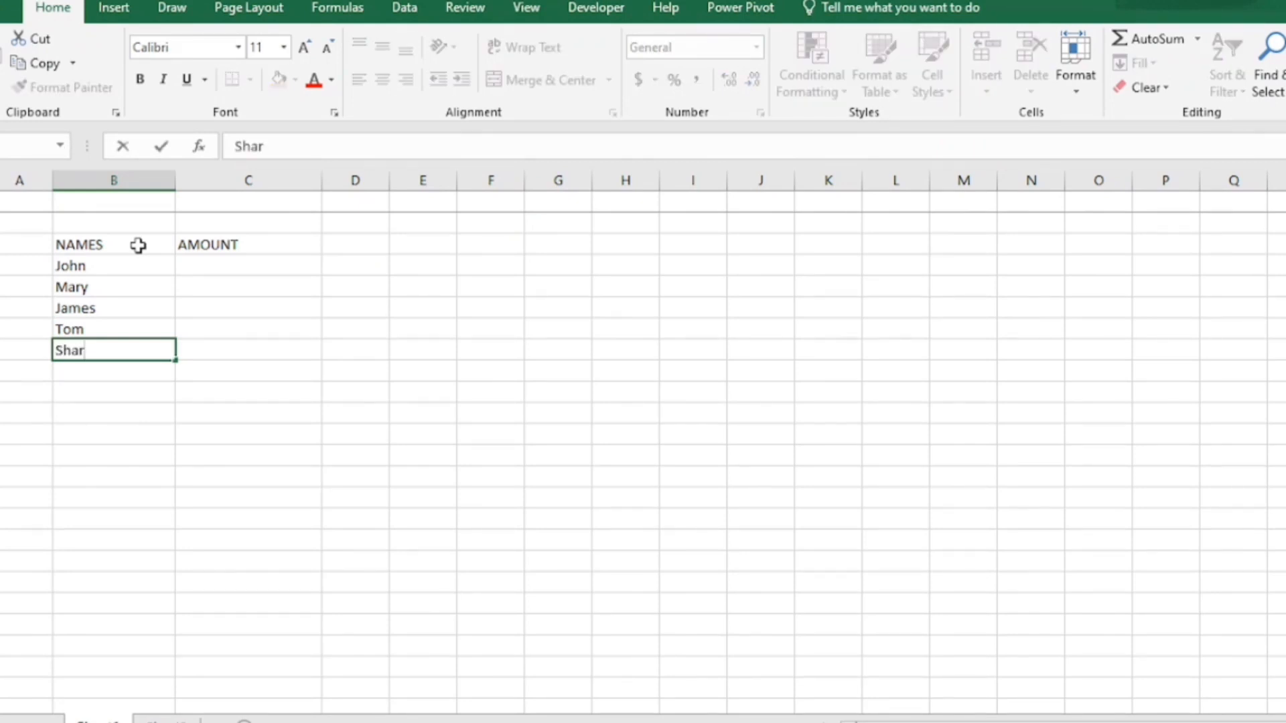
text(on)
key(ctrl+Return)
Step: Enter the amounts 600, 500, 800, 700 and 900 below the AMOUNT heading, one for each listed person
key(Right)
key(Up)
key(Up)
key(Up)
key(Up)
key(Up)
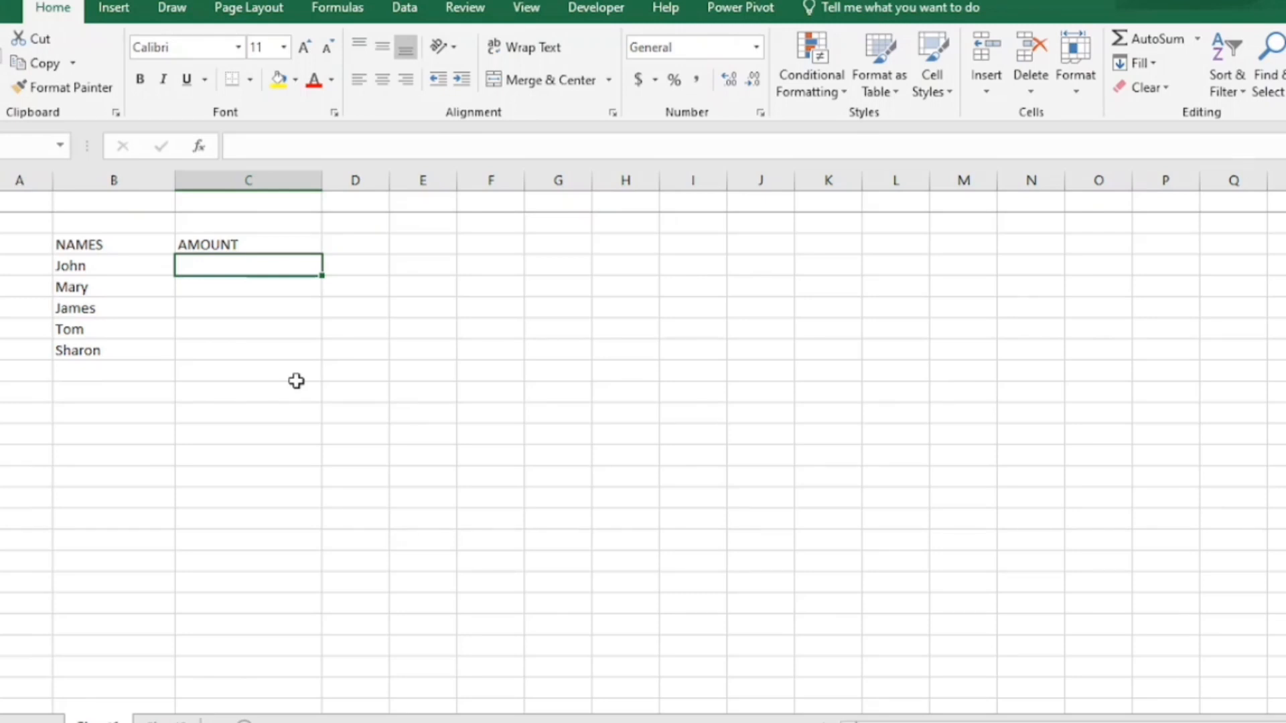
text(600)
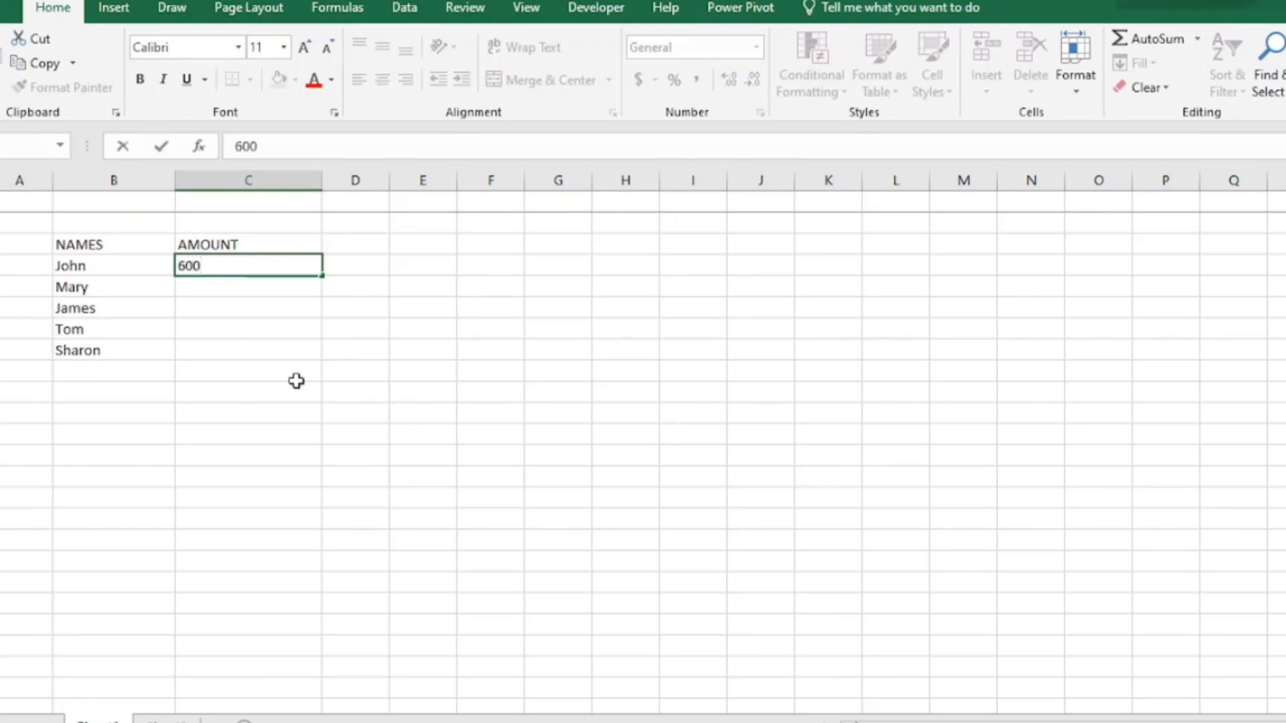
key(Return)
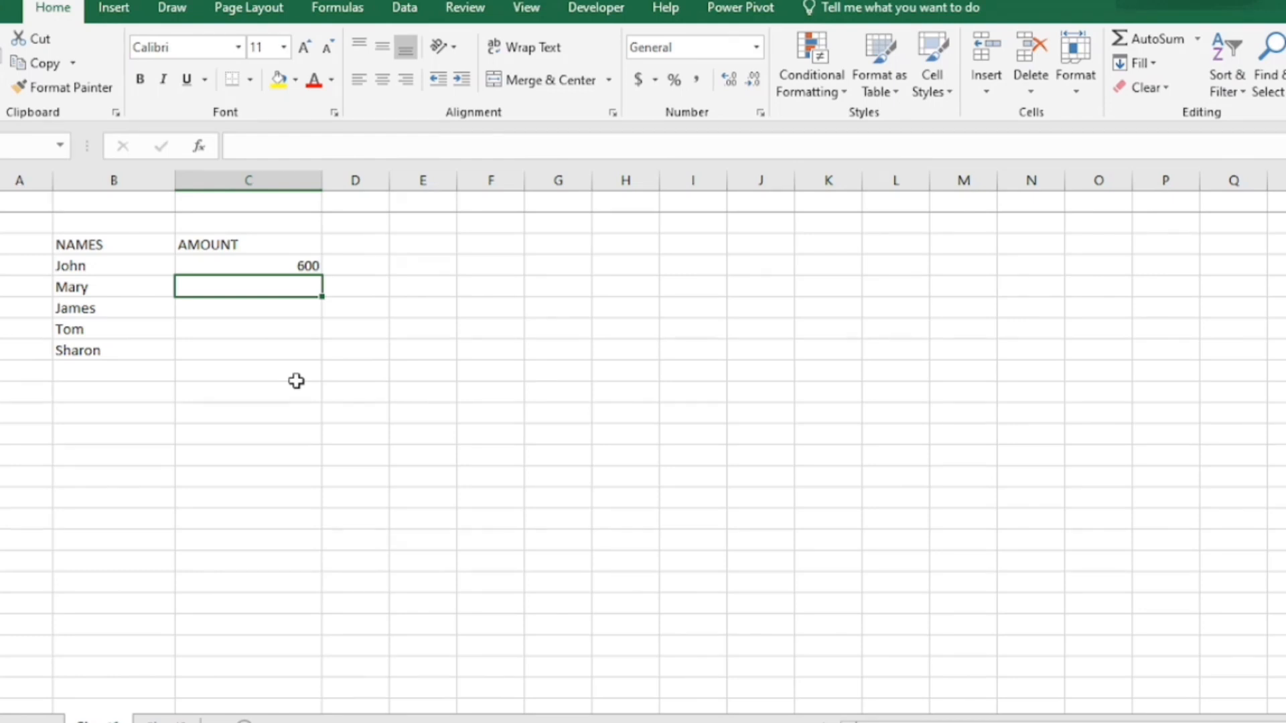
text(500)
key(Return)
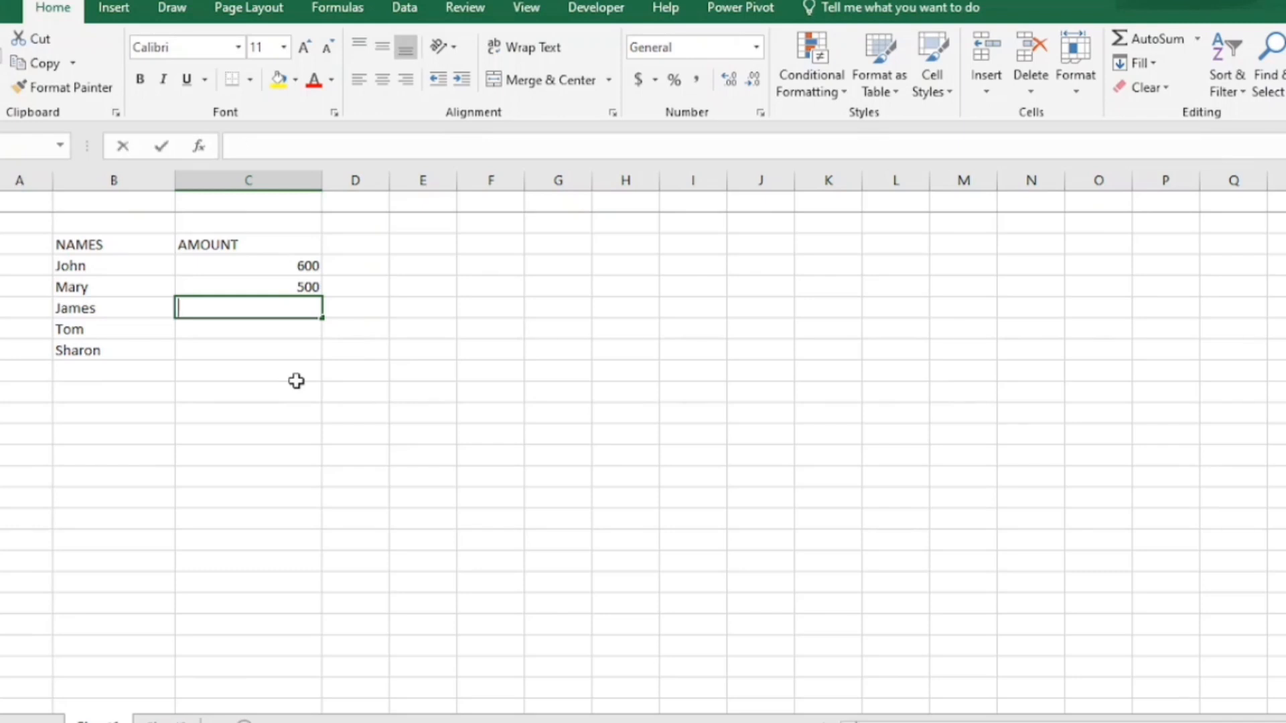
text(800)
key(Return)
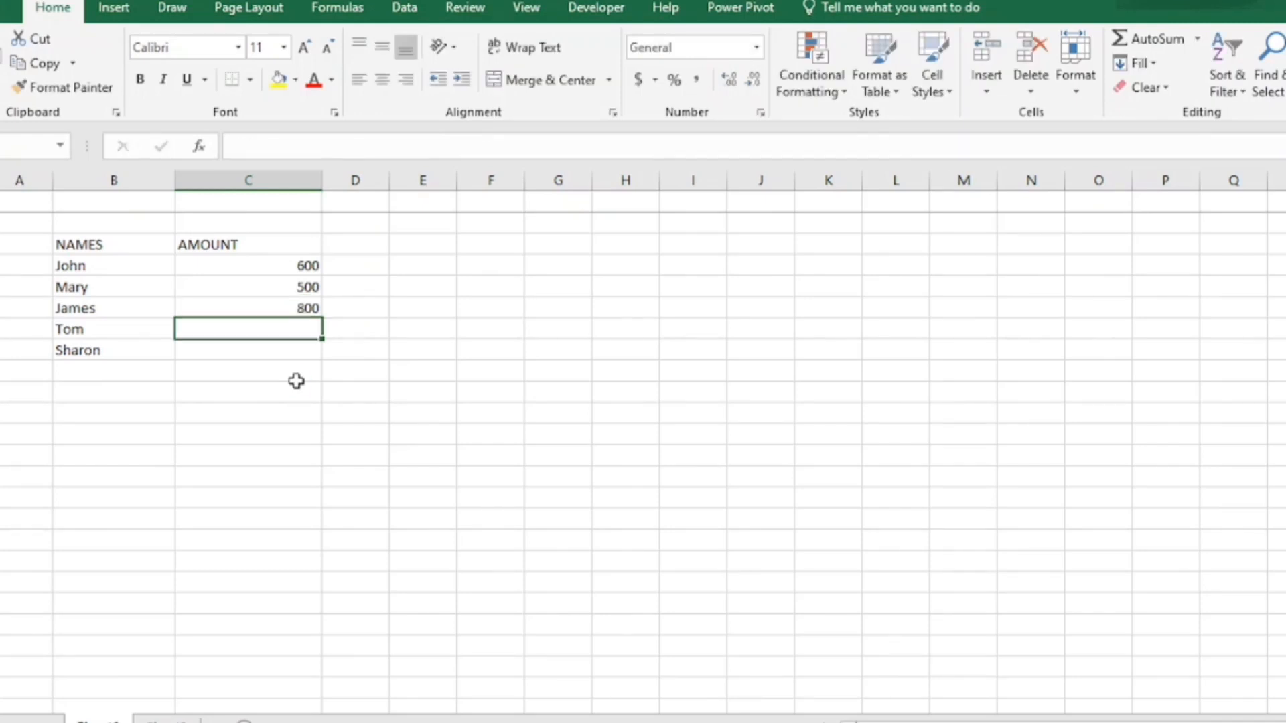
text(7)
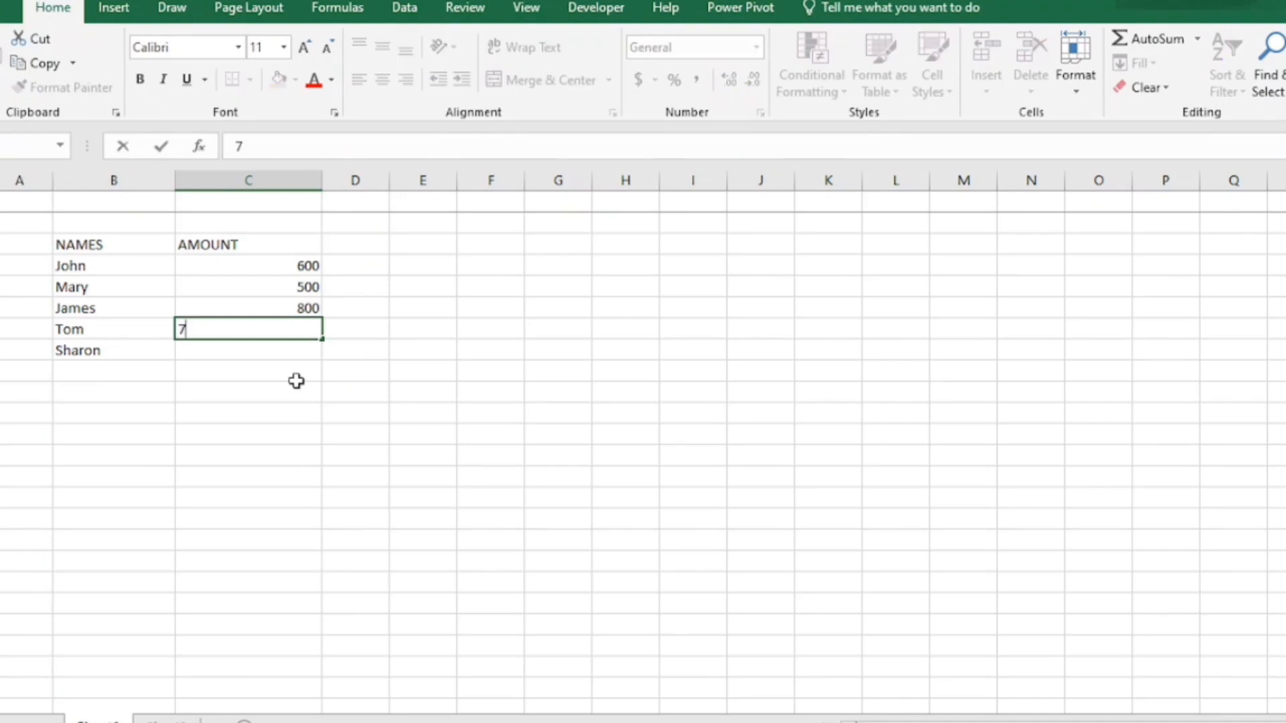
text(00)
key(Return)
text(900)
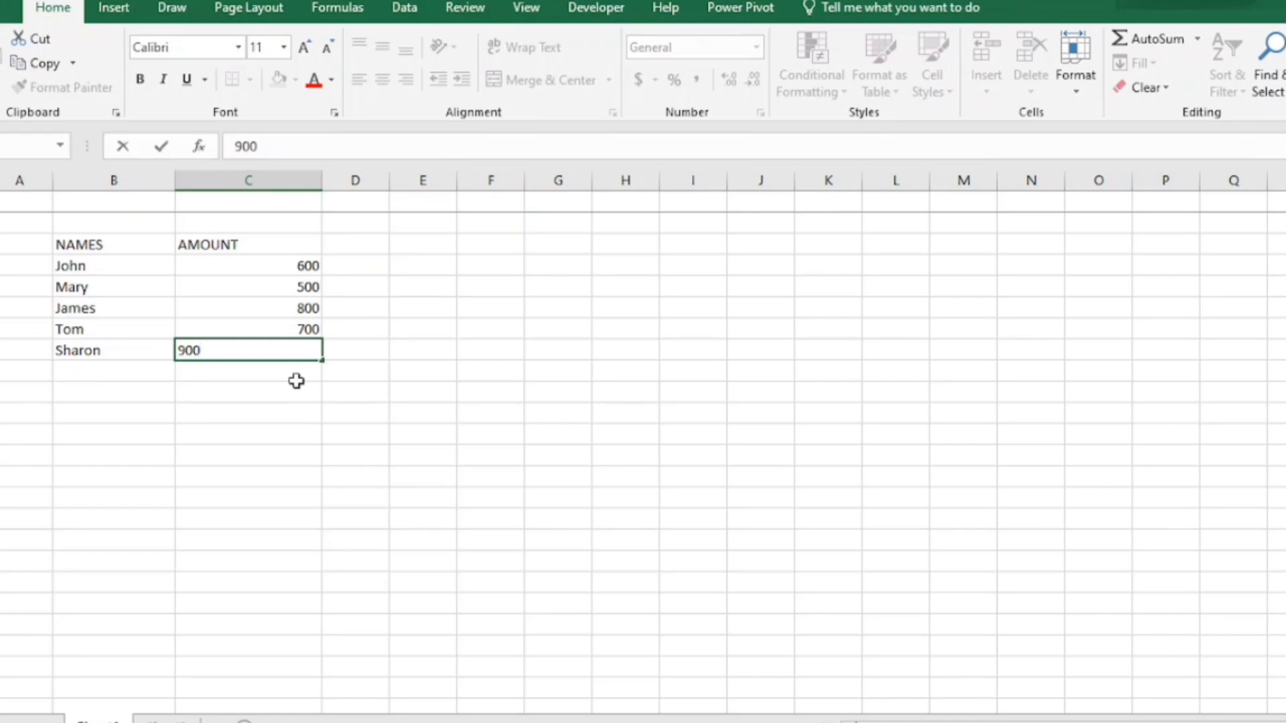
key(Return)
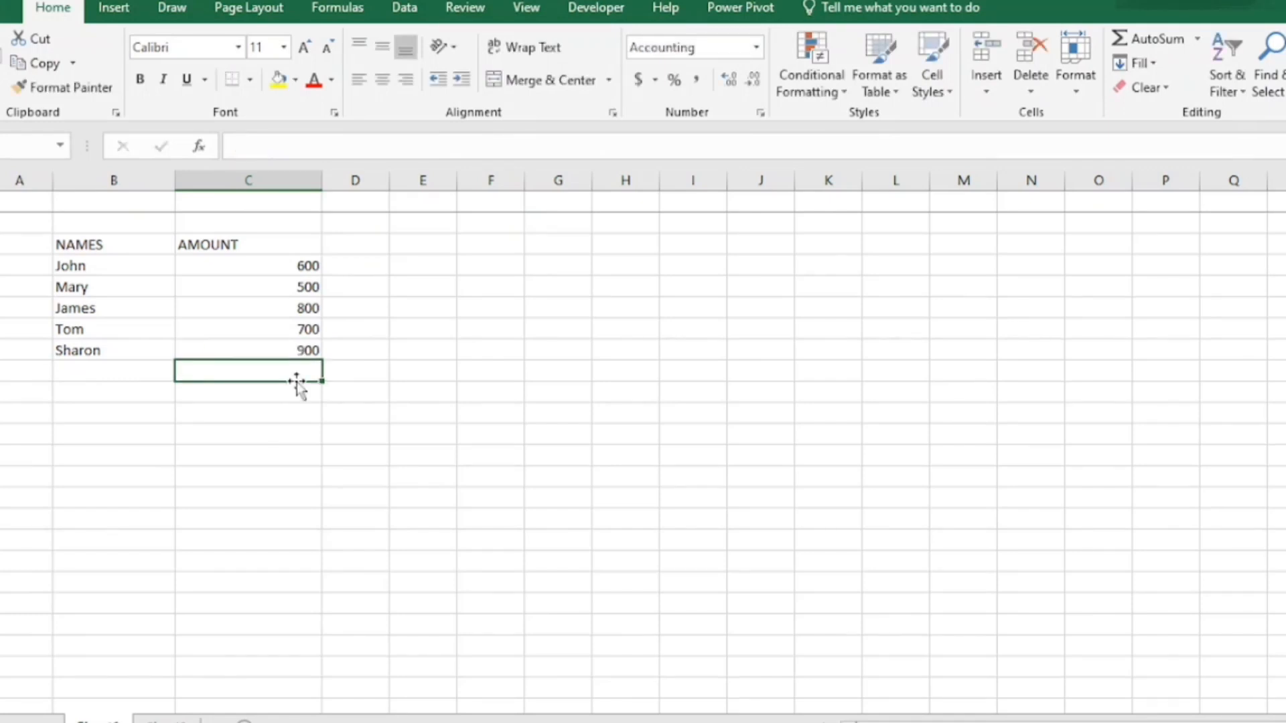
Step: Add the row label TOTALS in column B directly below the last name
key(Left)
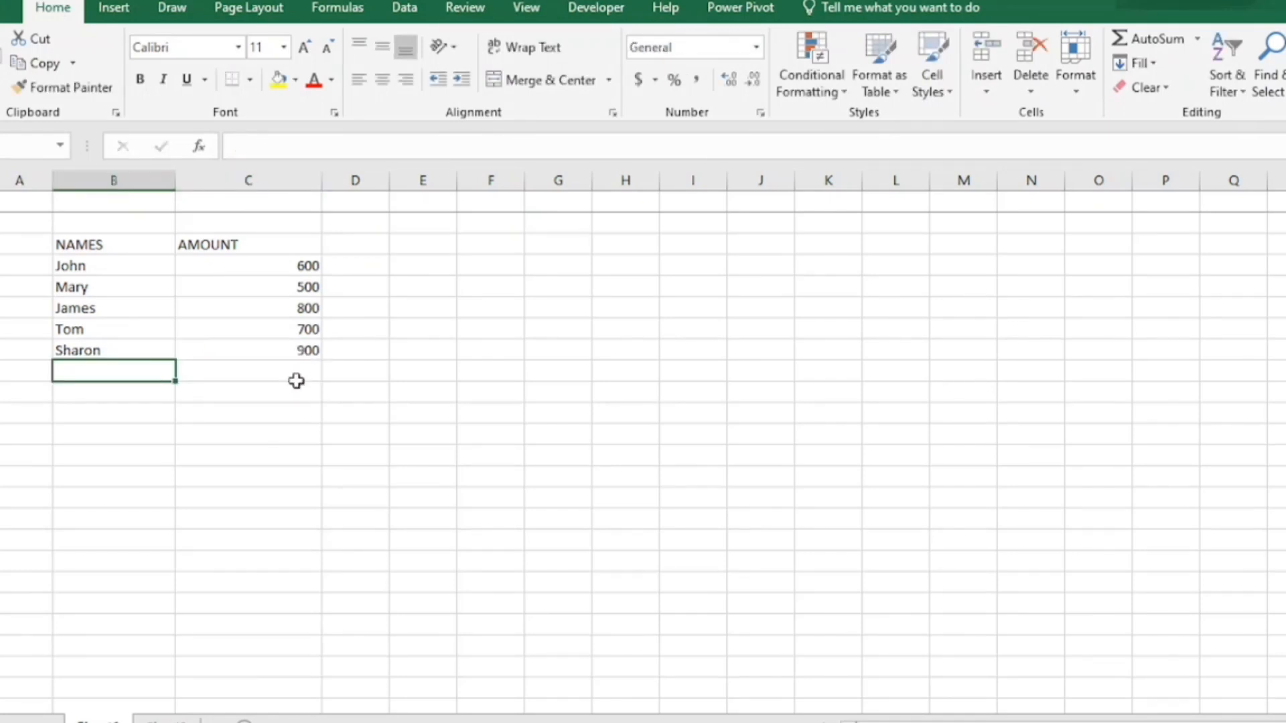
text(TO)
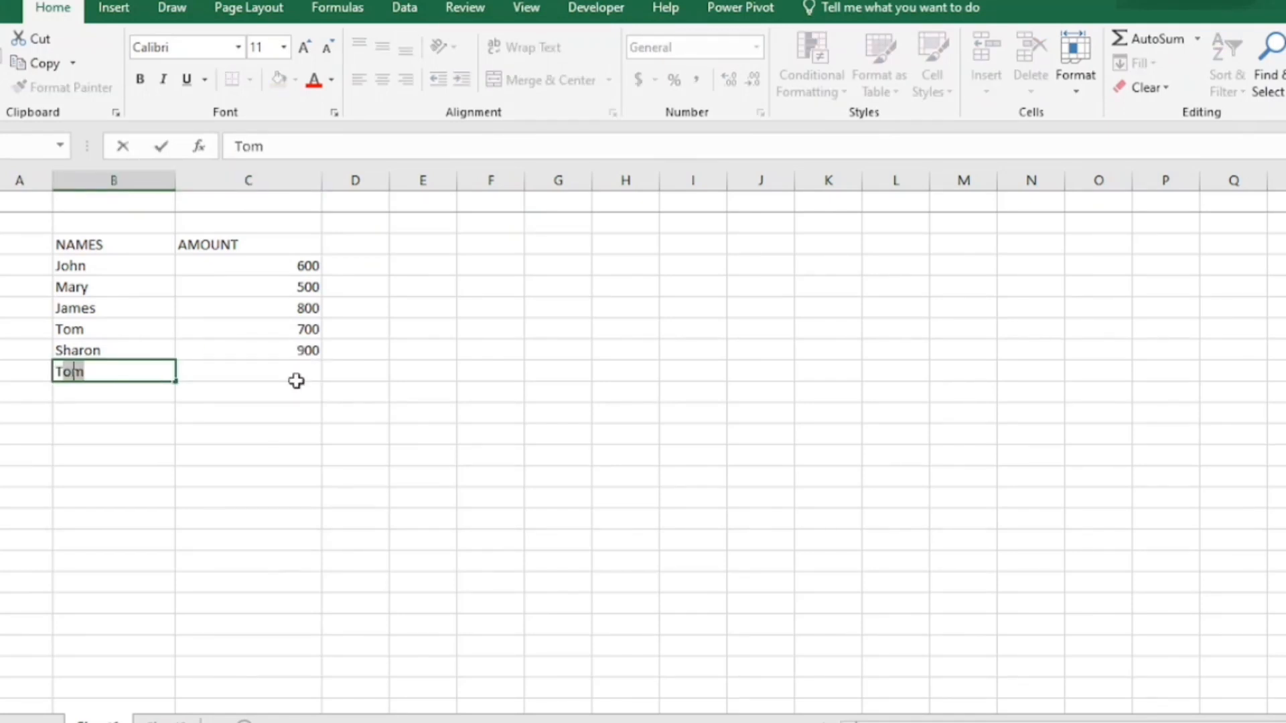
text(TALS)
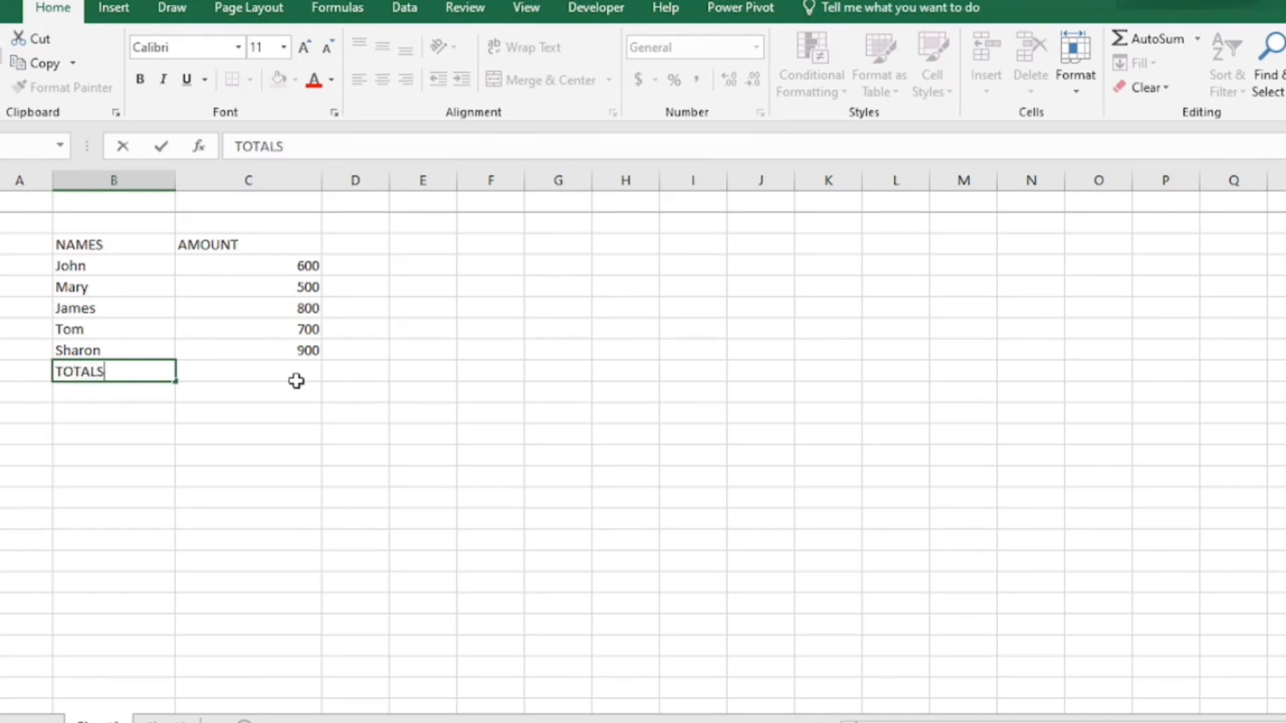
key(Tab)
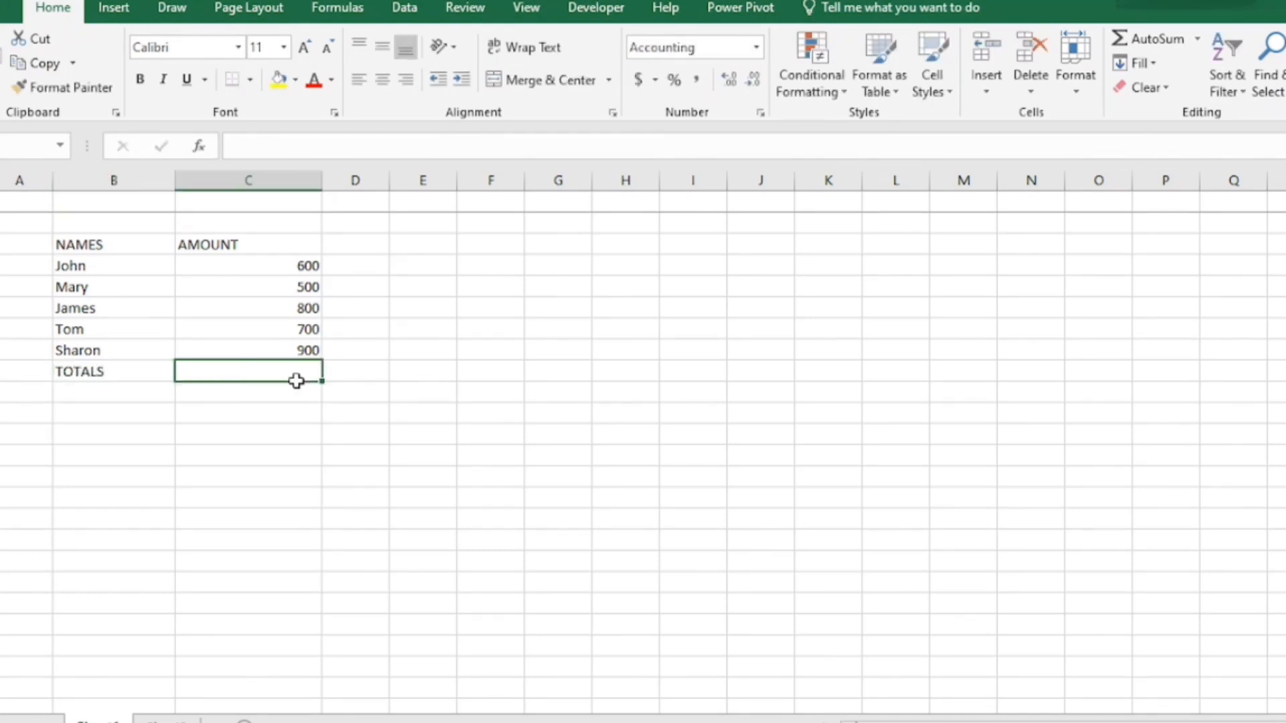
Step: Apply All Borders to the whole two-column table, from the heading row through the TOTALS row
key(Left)
key(Up)
key(Up)
key(Up)
key(Up)
key(Up)
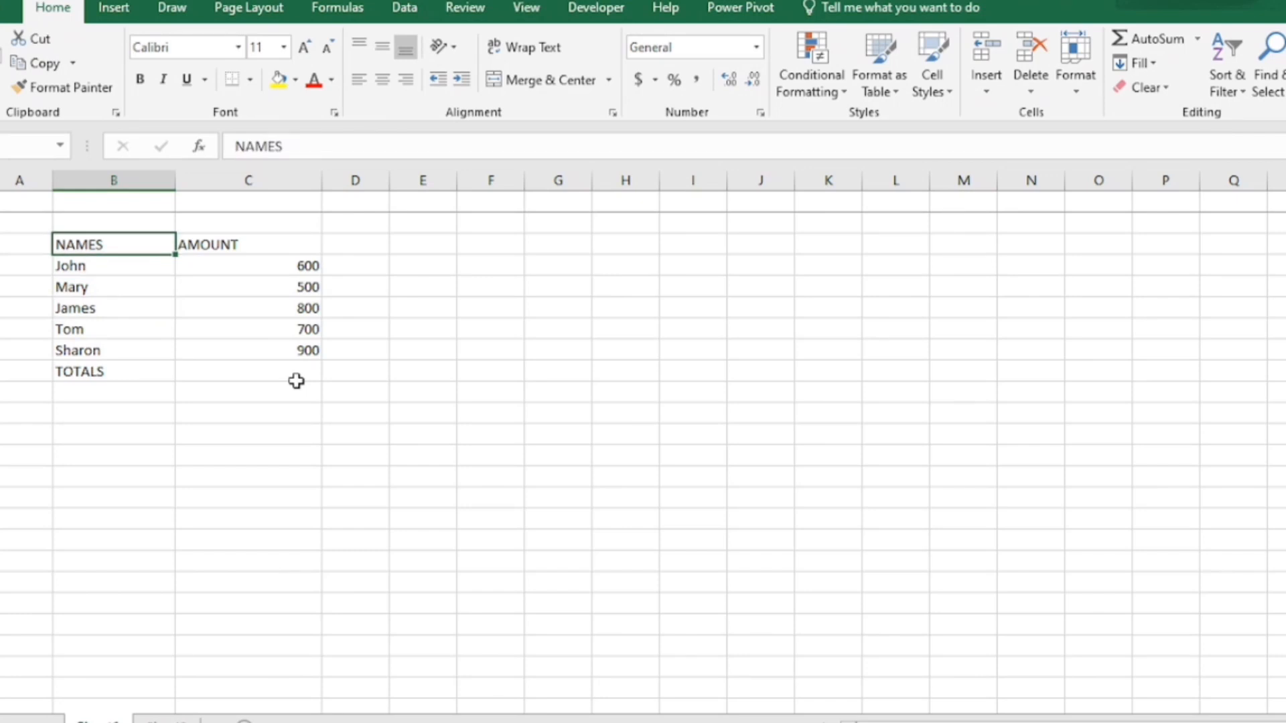
key(shift+Right)
key(shift+Down)
key(shift+Down)
key(shift+Down)
key(shift+Down)
key(shift+Down)
key(shift+Down)
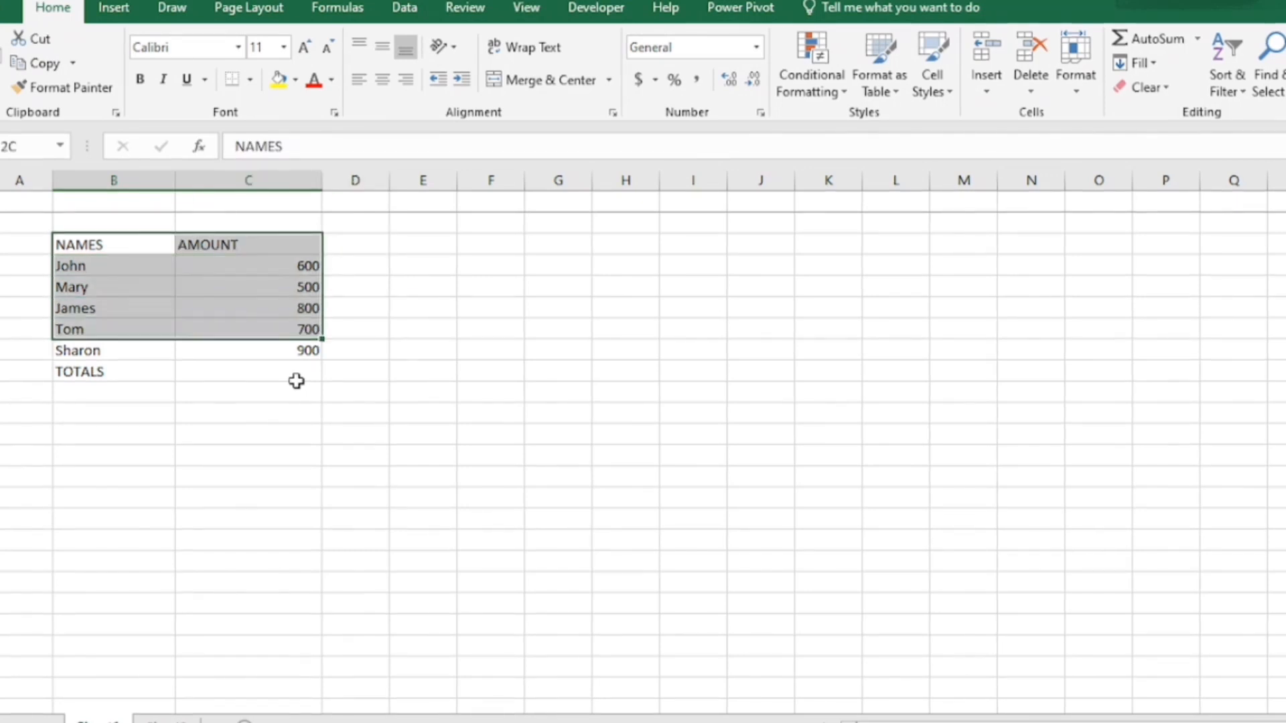
click(250, 80)
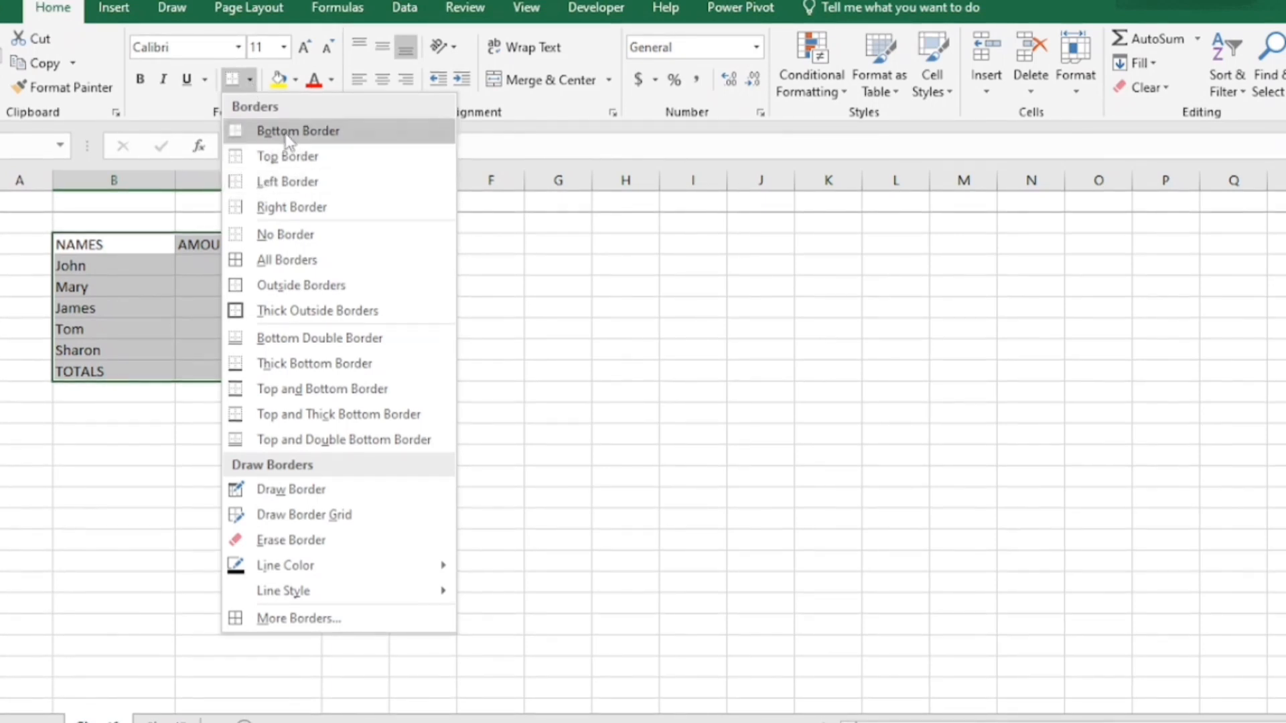
click(282, 261)
click(432, 332)
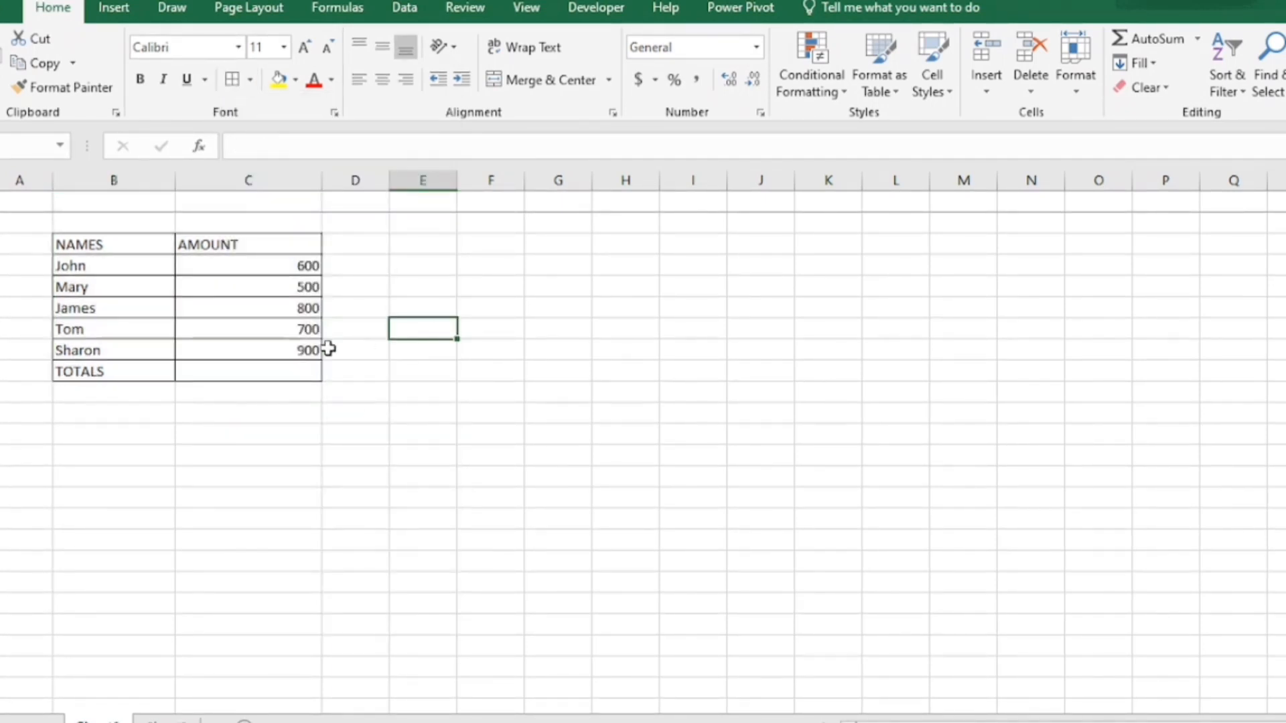
Step: Apply the € Euro (€ 123) accounting number format to the whole AMOUNT column
click(124, 368)
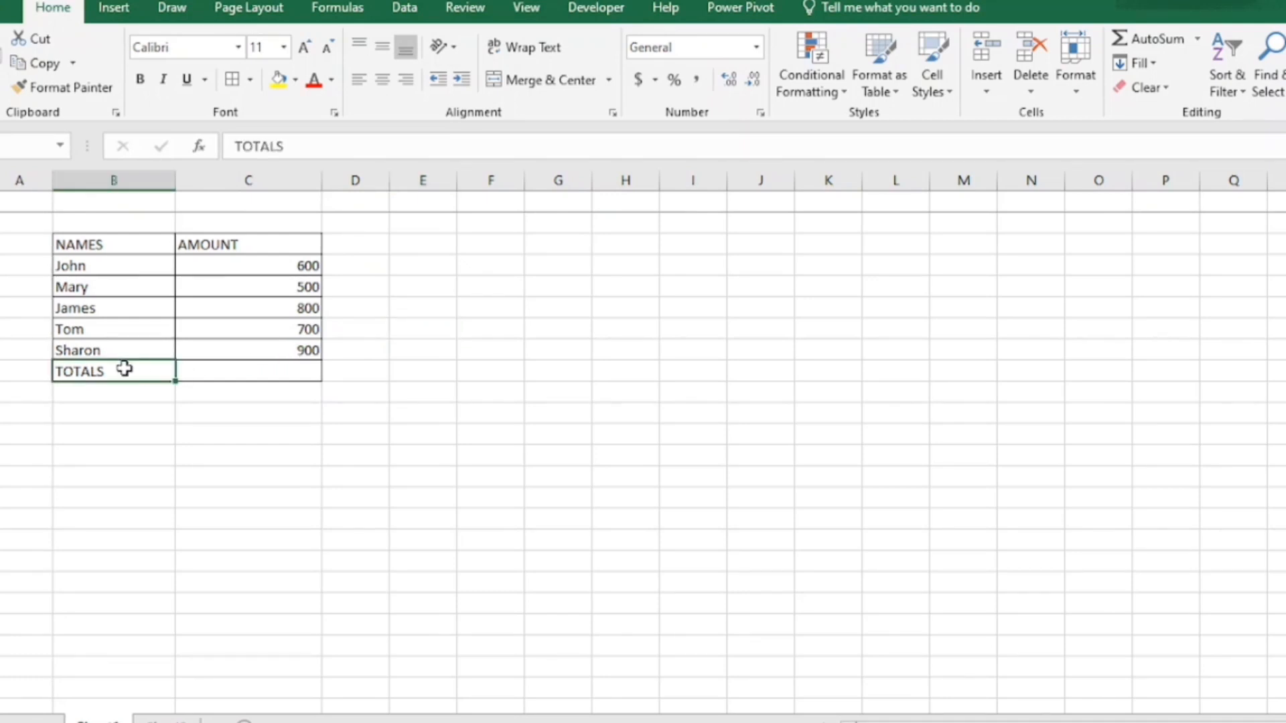
click(296, 271)
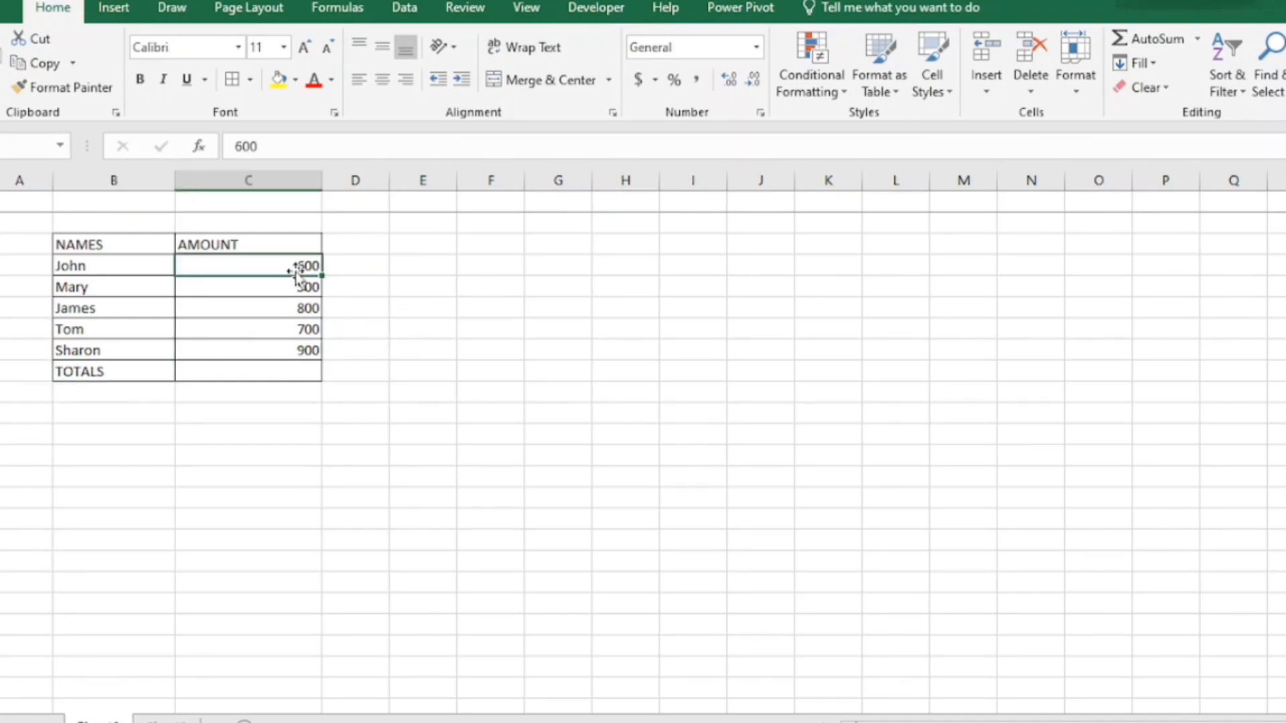
click(278, 173)
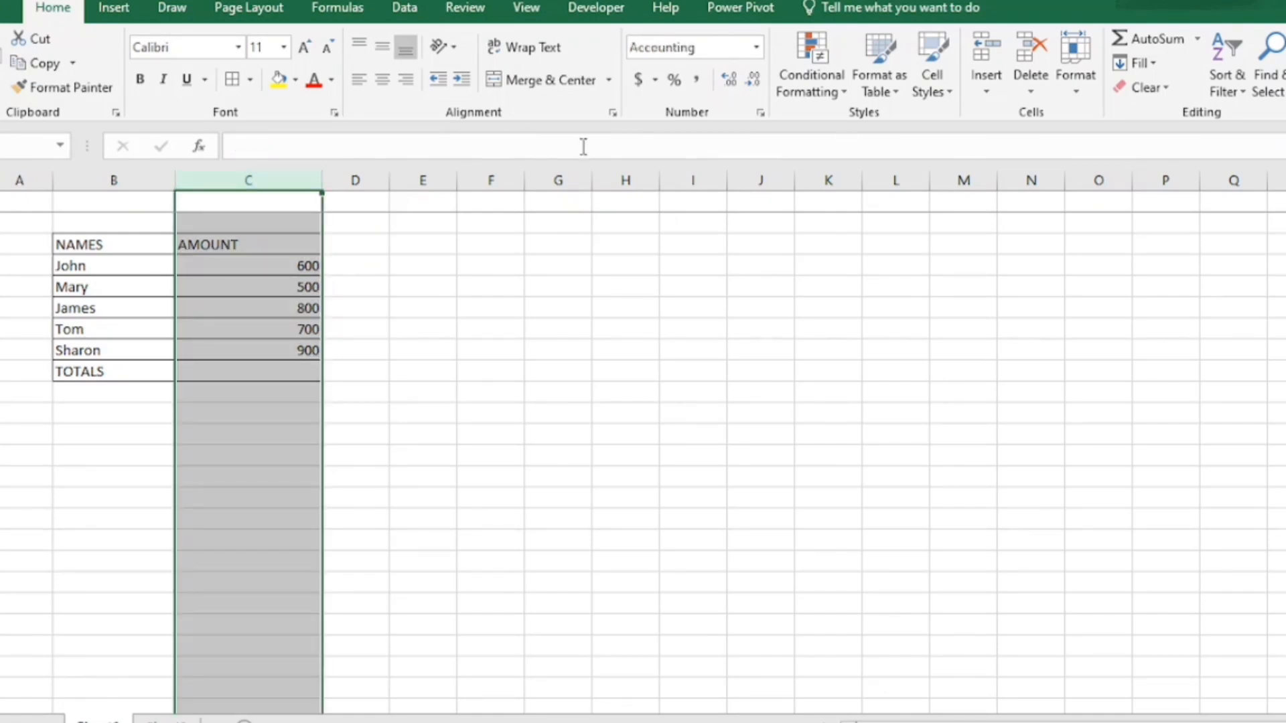
click(655, 81)
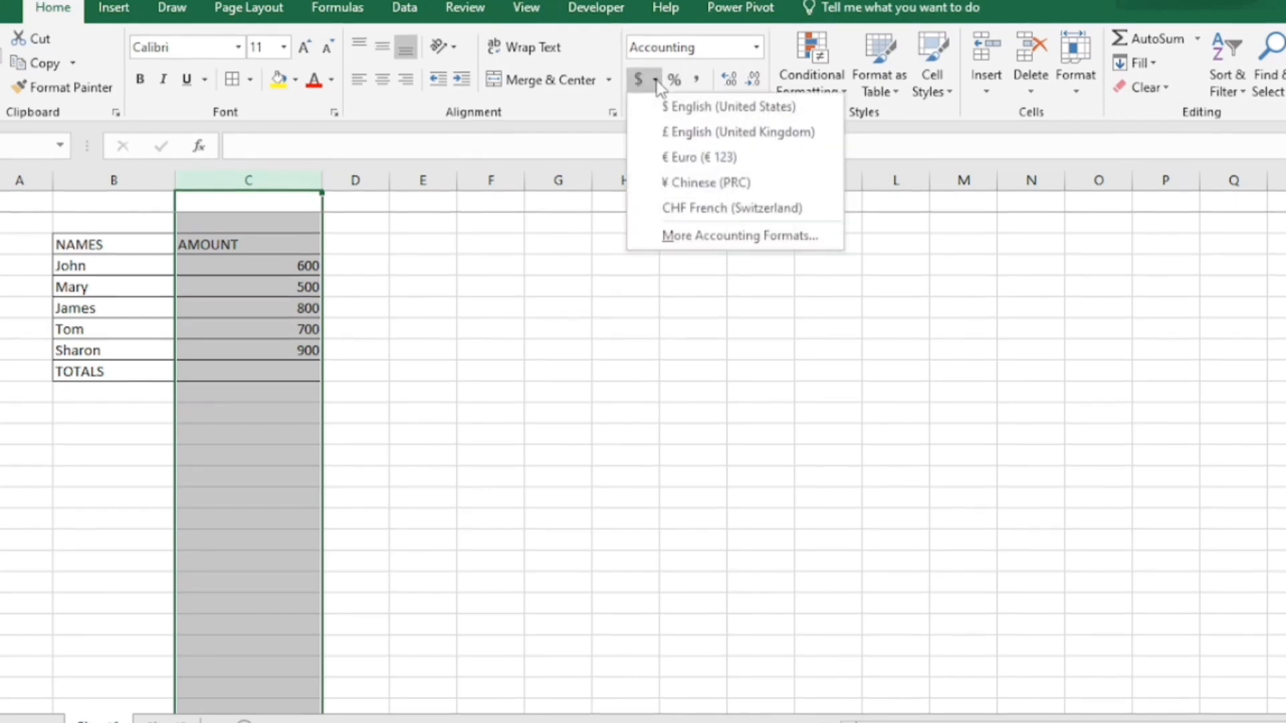
click(699, 161)
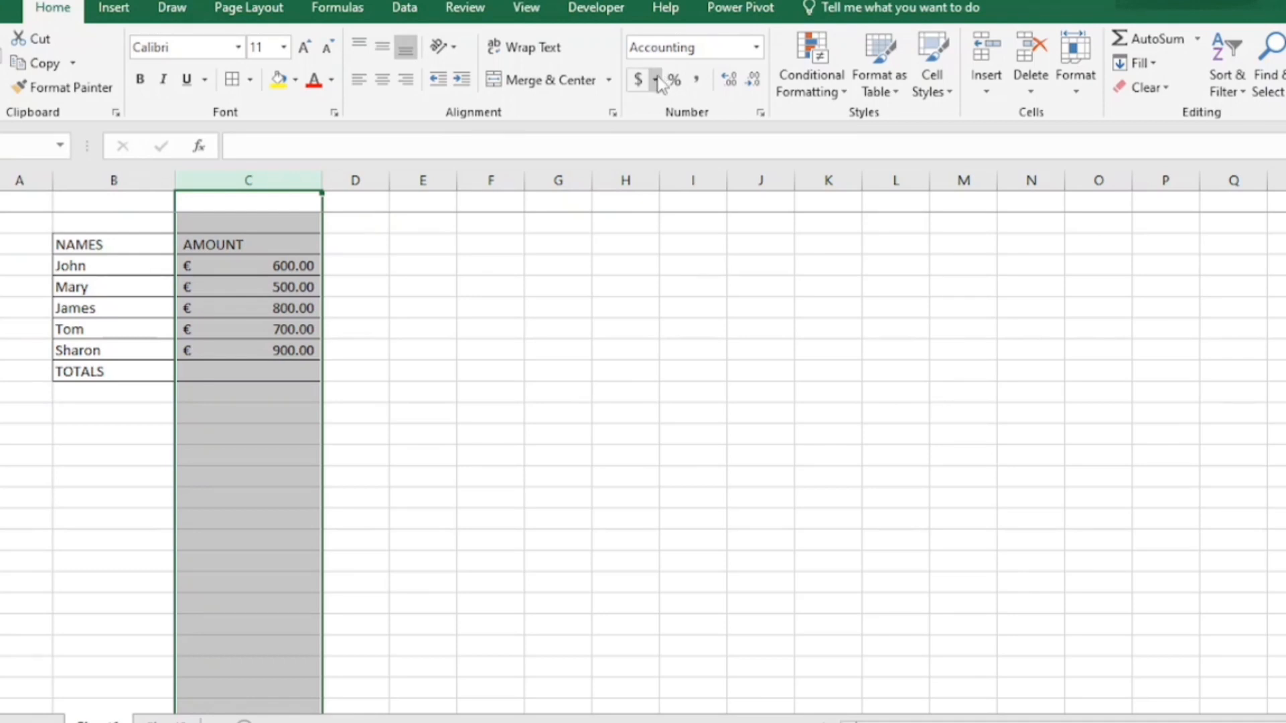
Step: Switch the AMOUNT column's accounting format to $ English (United States), and back to € Euro (€ 123)
click(657, 80)
click(681, 111)
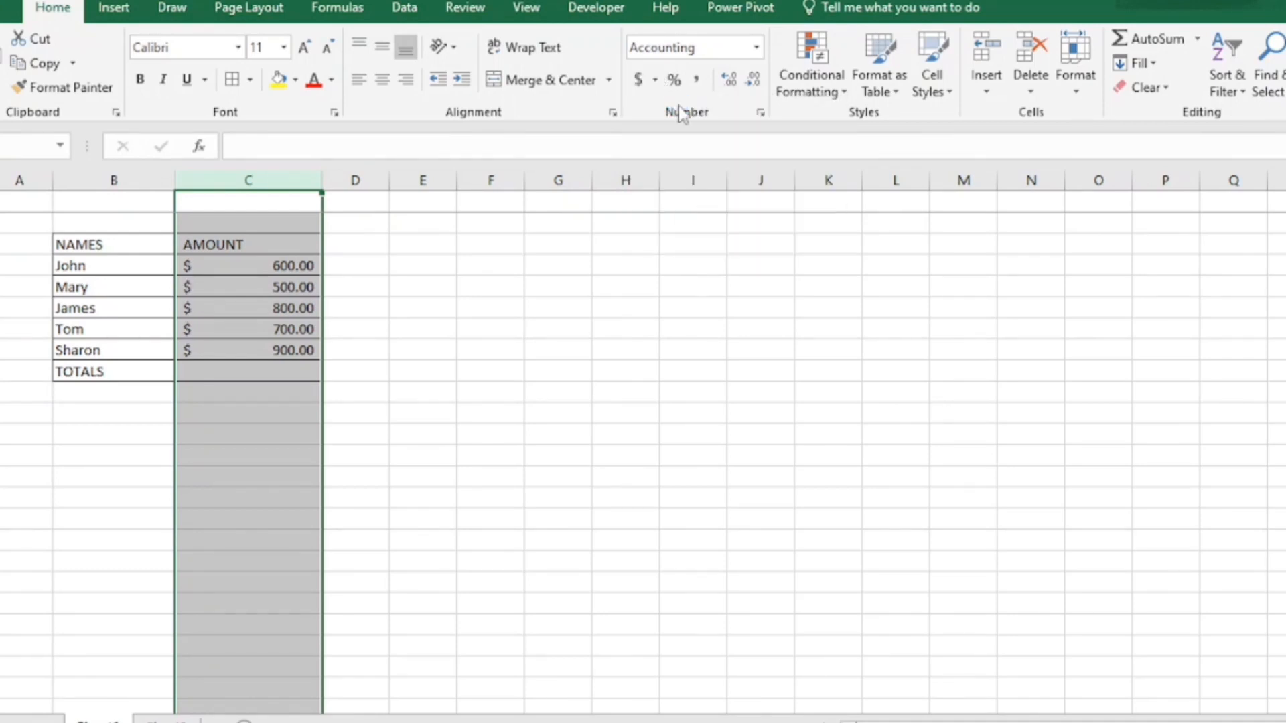
click(656, 81)
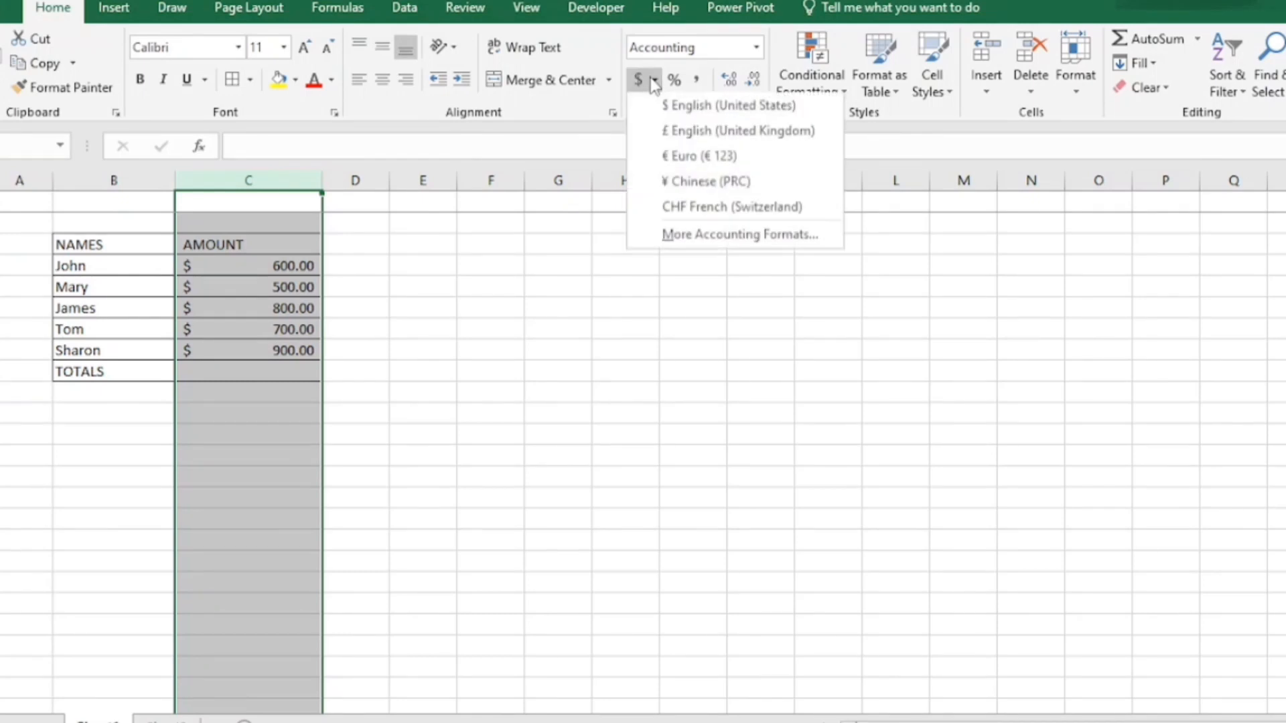
click(683, 158)
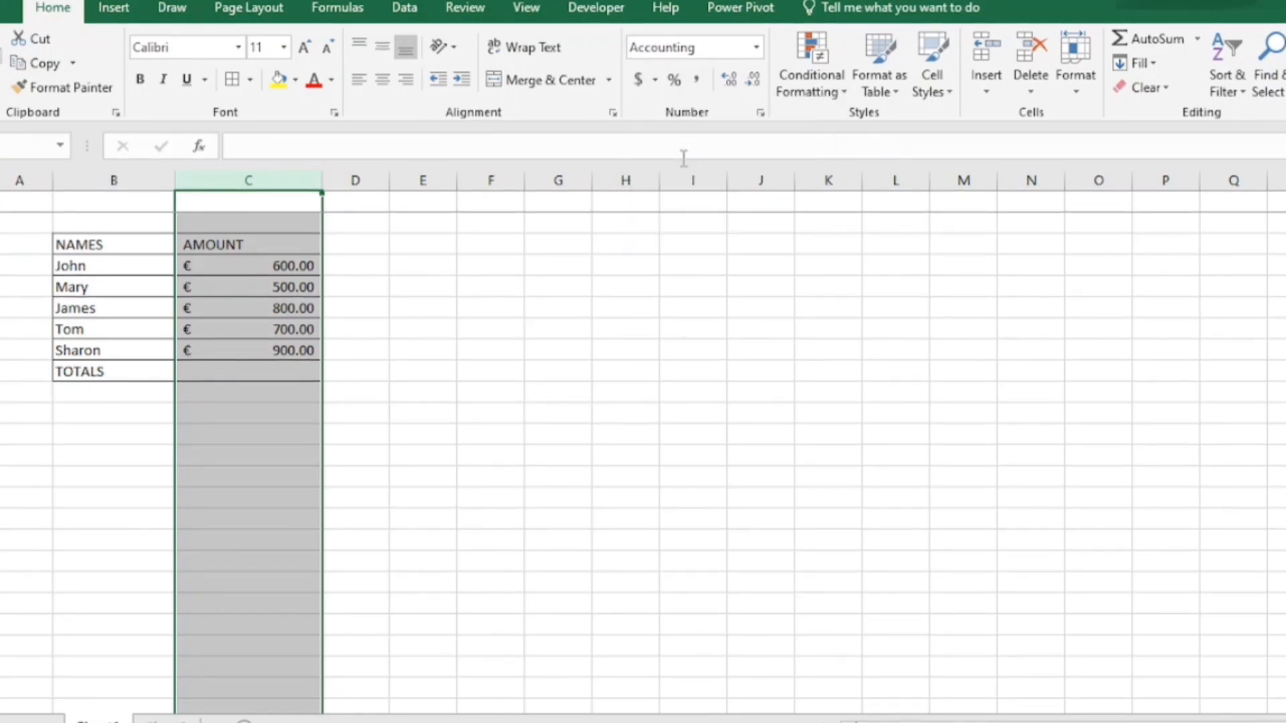
click(349, 365)
click(280, 368)
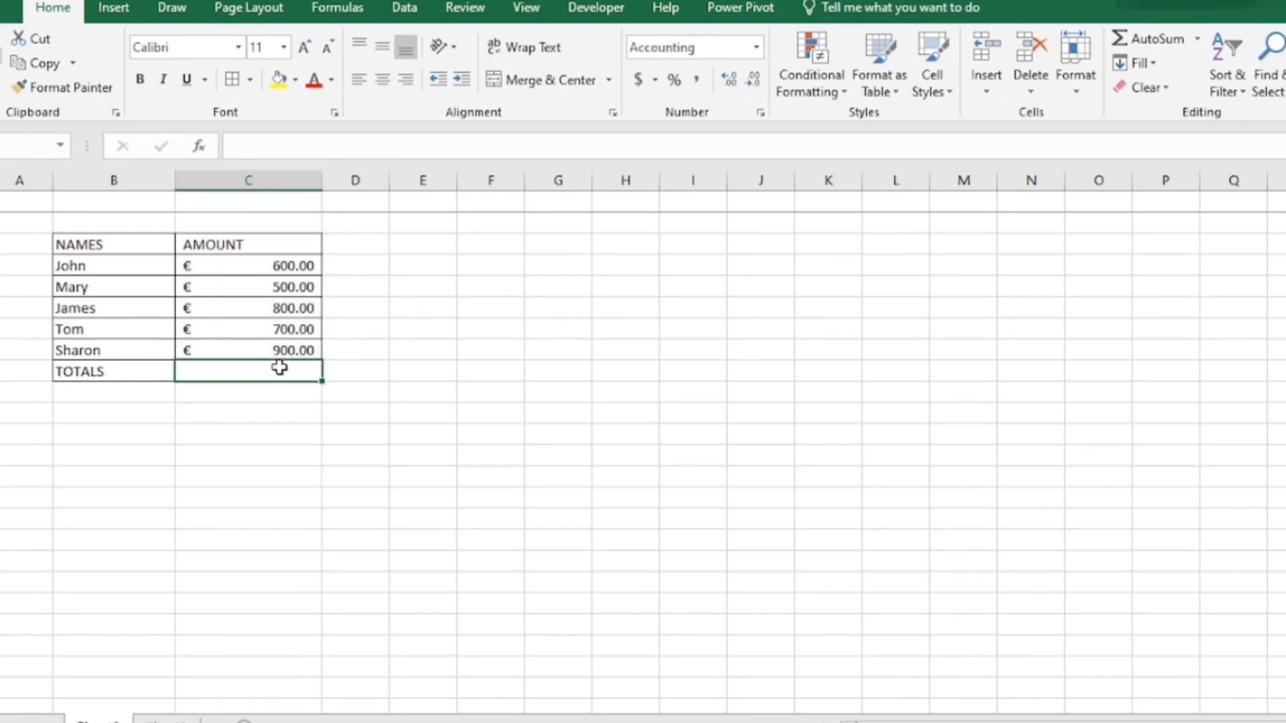
click(294, 269)
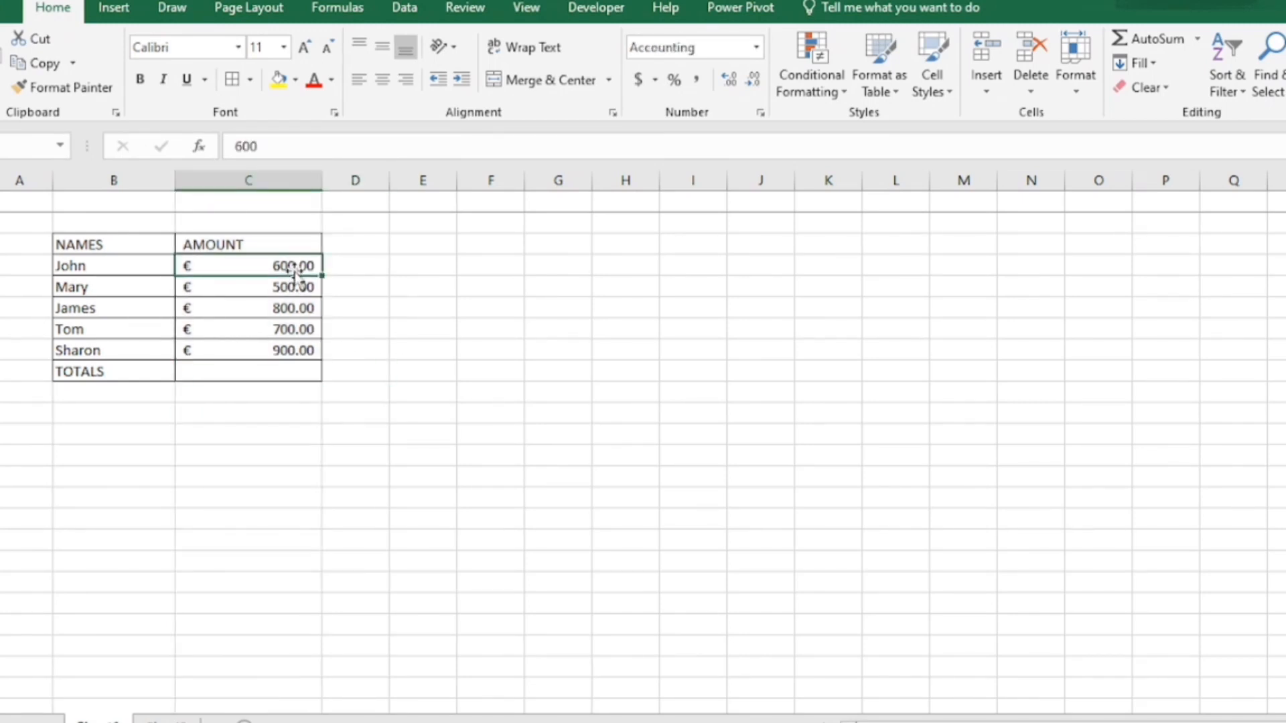
key(shift+Down)
key(shift+Down)
key(shift+Down)
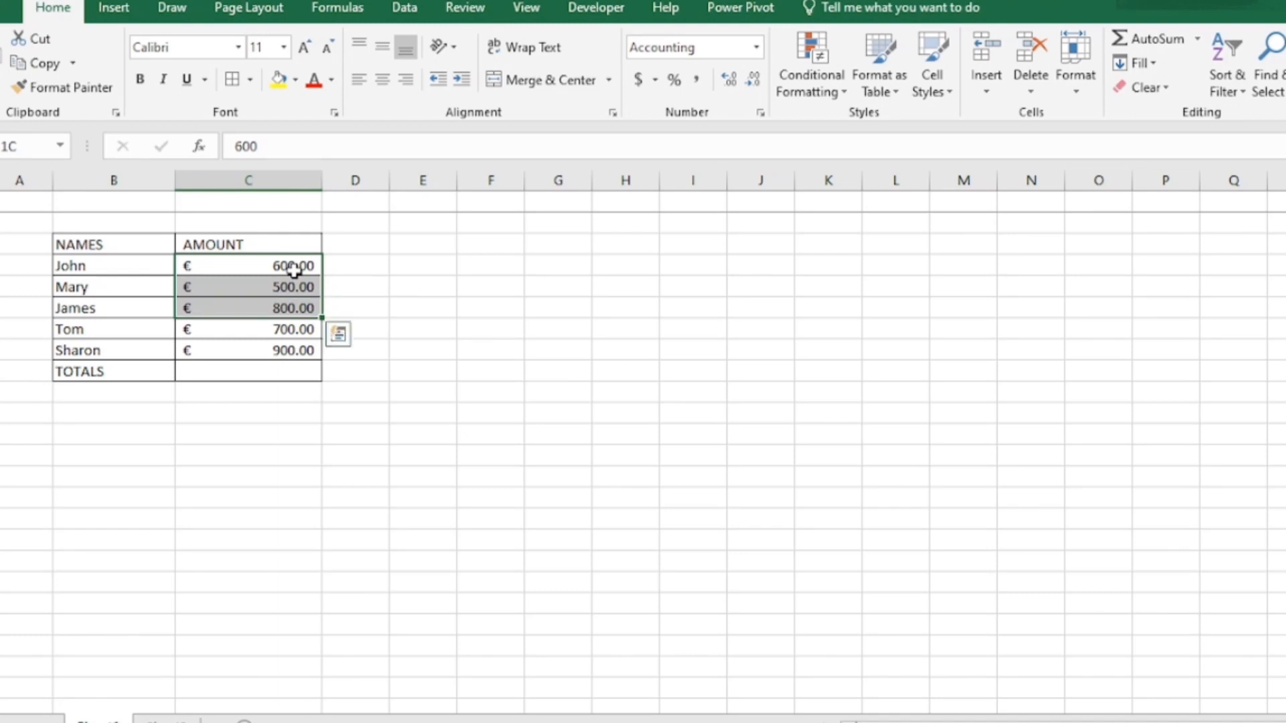
key(shift+Down)
key(shift+Down)
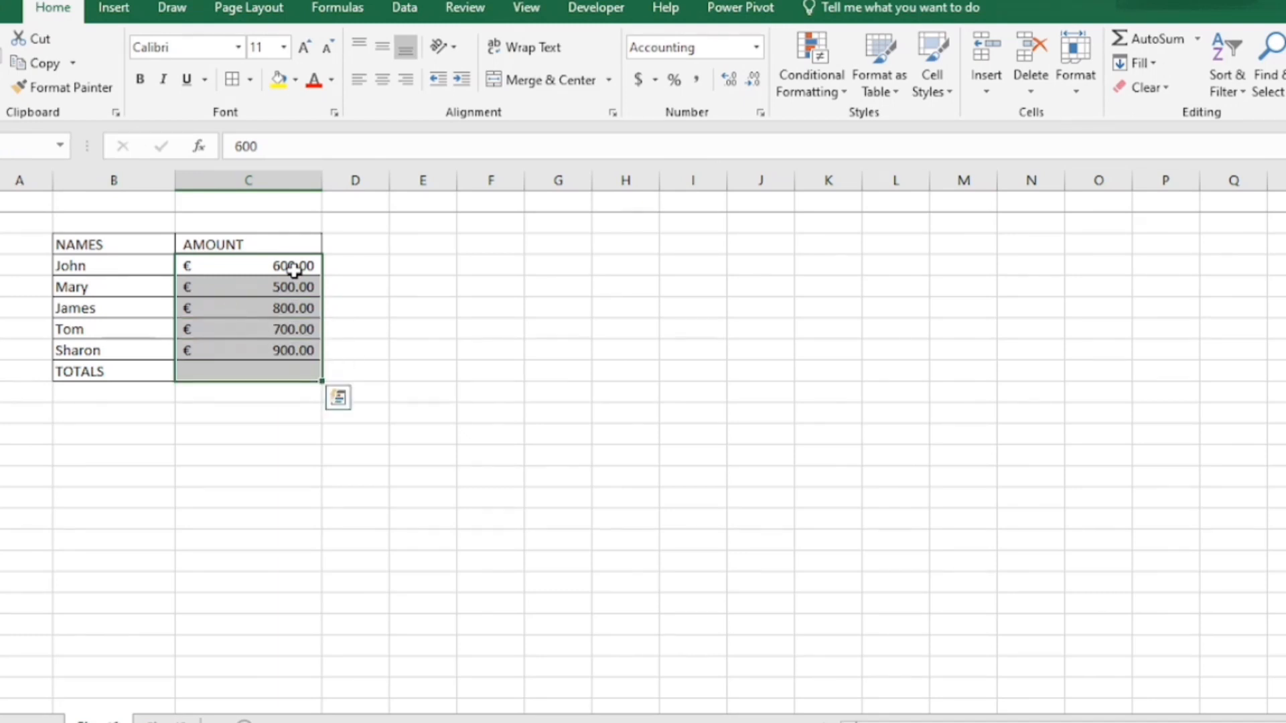
key(Down)
key(Down)
key(Down)
key(Down)
key(Down)
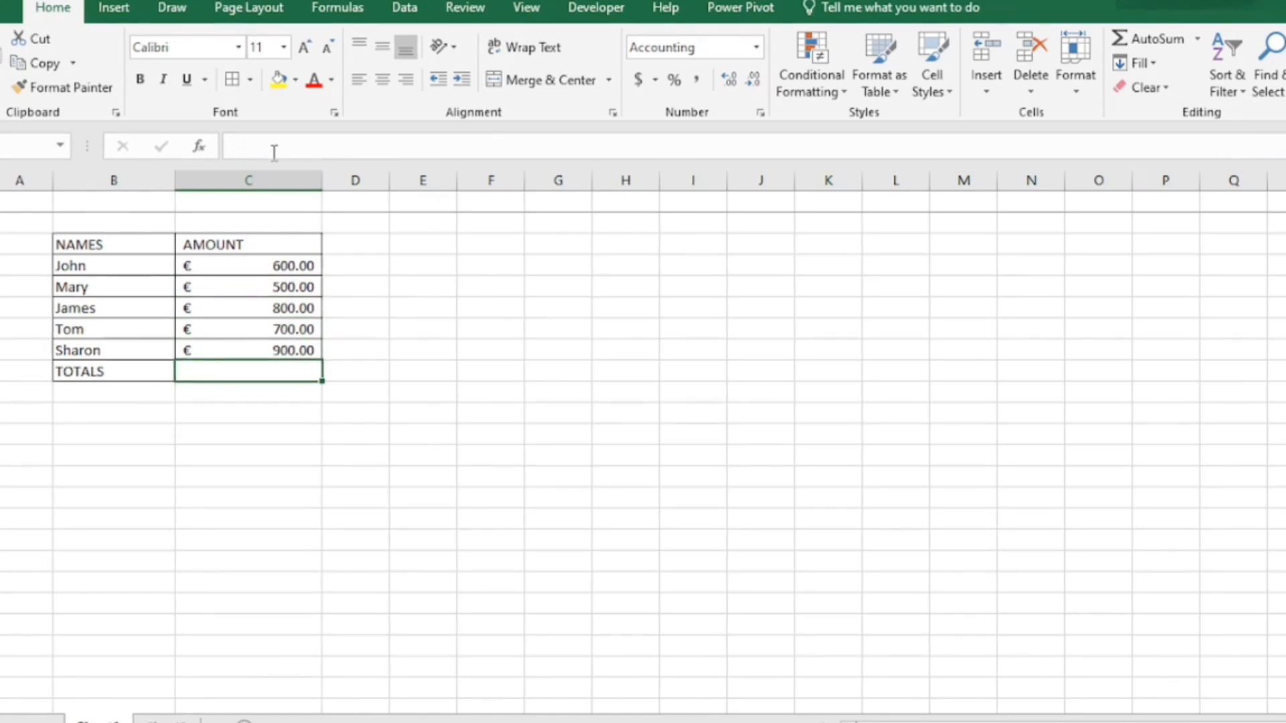
Step: Enter the formula =SUM(C4:C8) in the AMOUNT cell of the TOTALS row
double_click(226, 373)
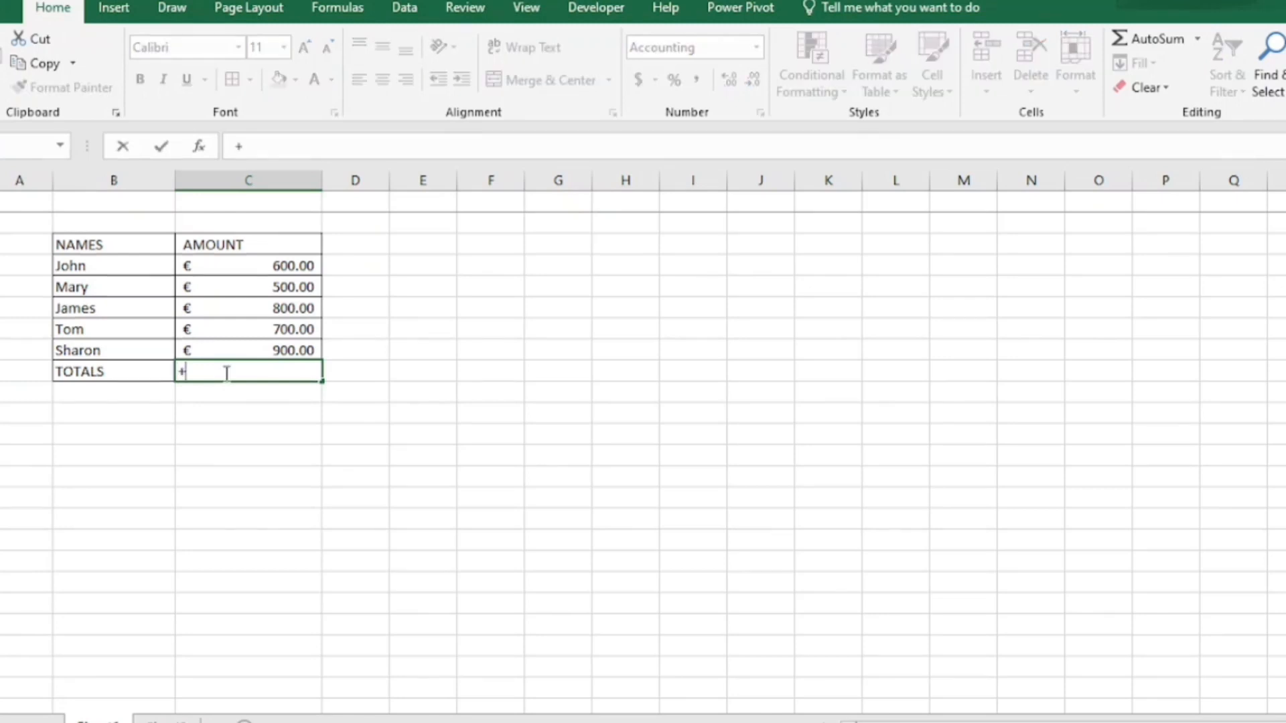
text(=SU)
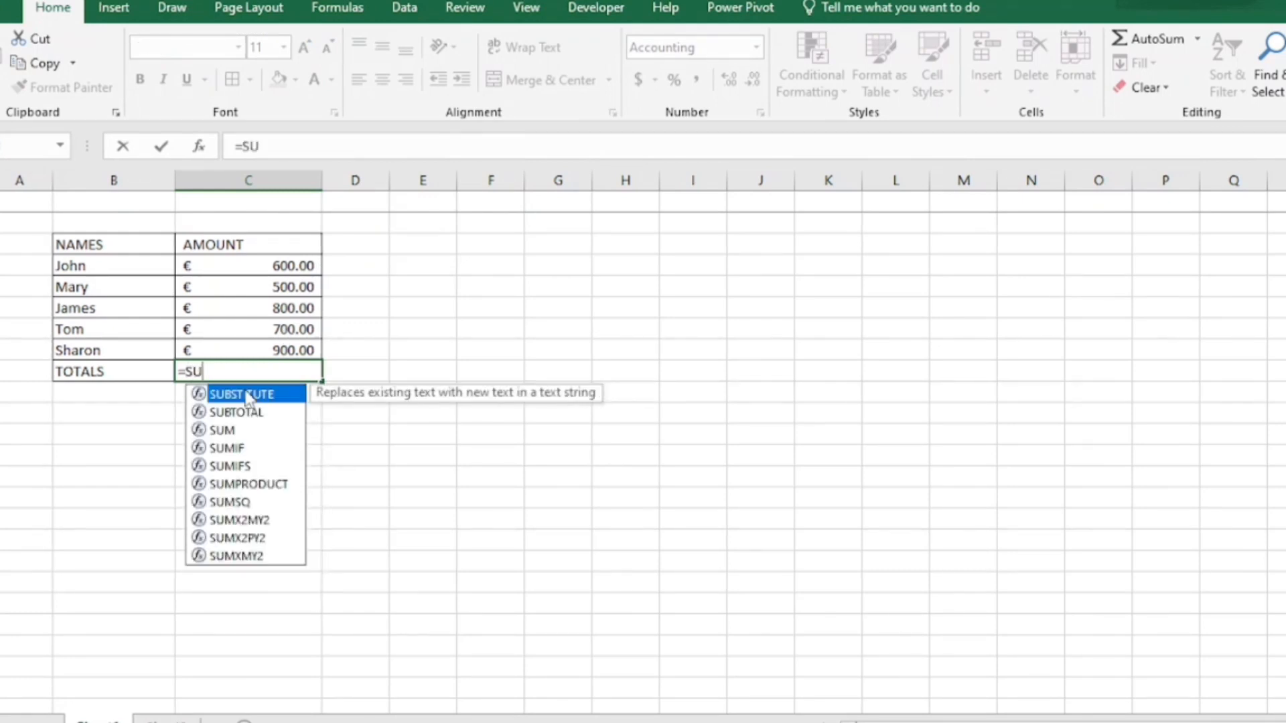
text(M)
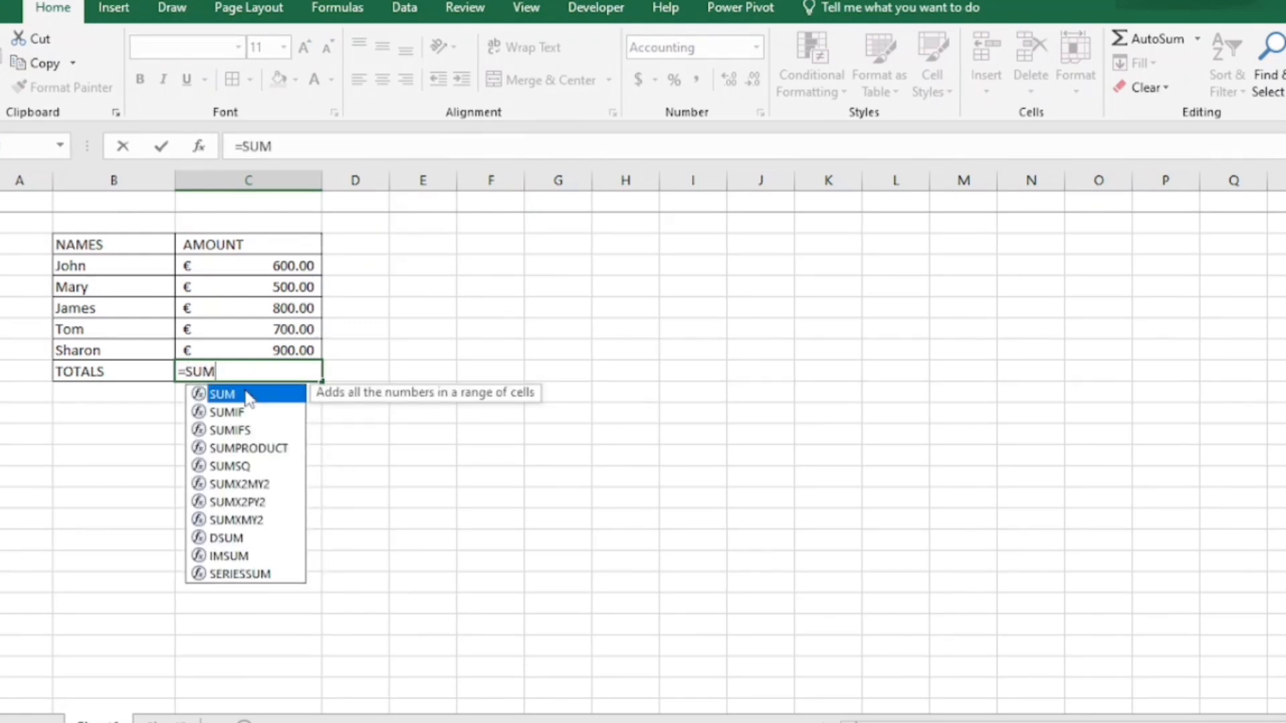
double_click(248, 398)
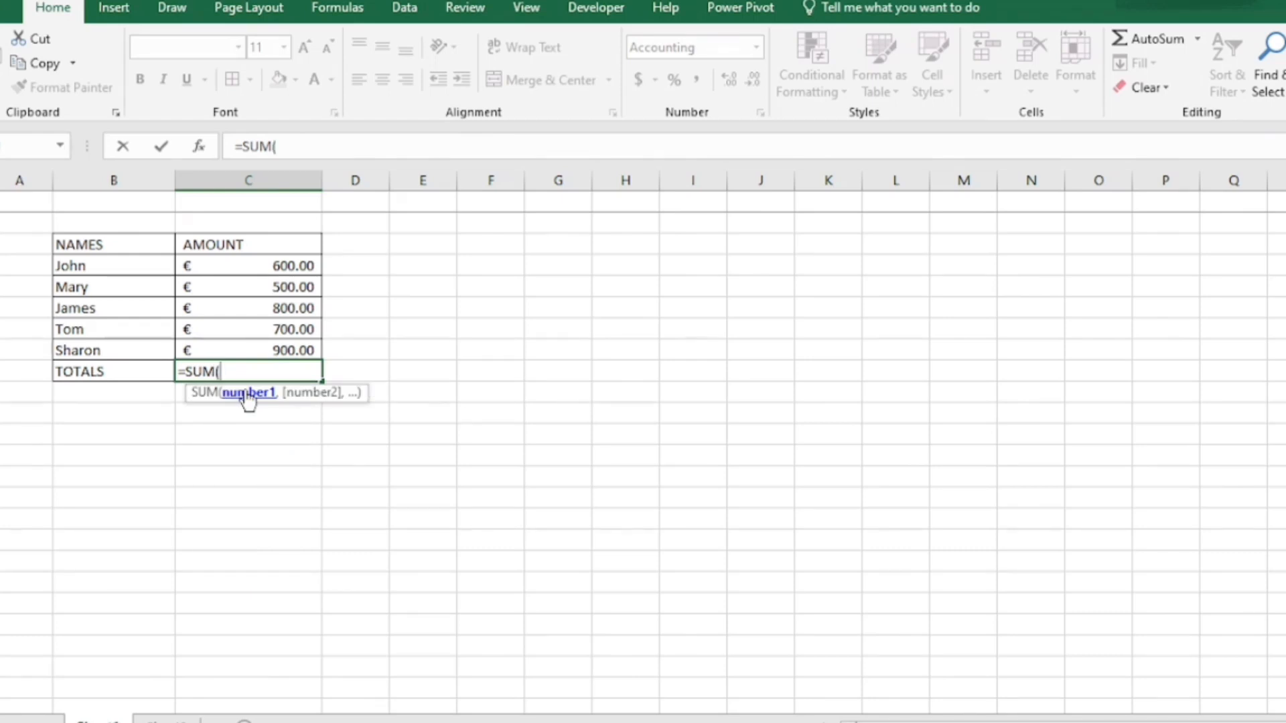
click(286, 270)
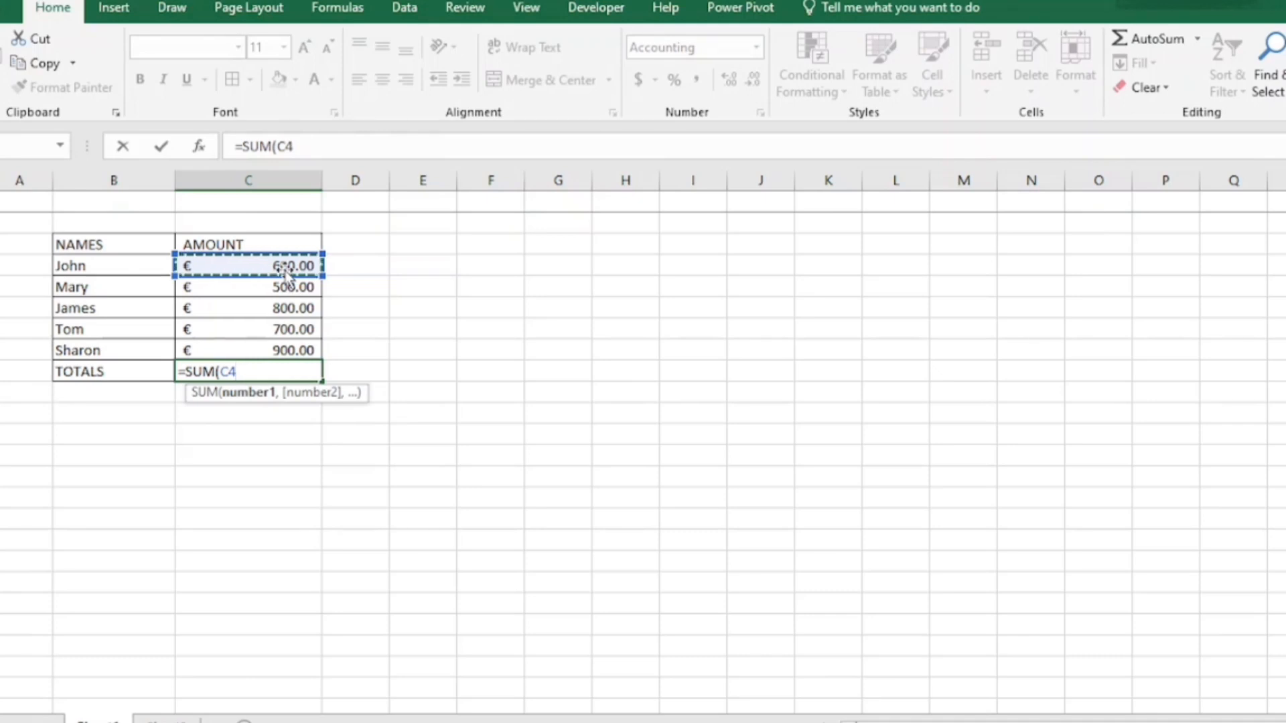
key(shift+Down)
key(shift+Down)
key(shift+Down)
key(shift+Down)
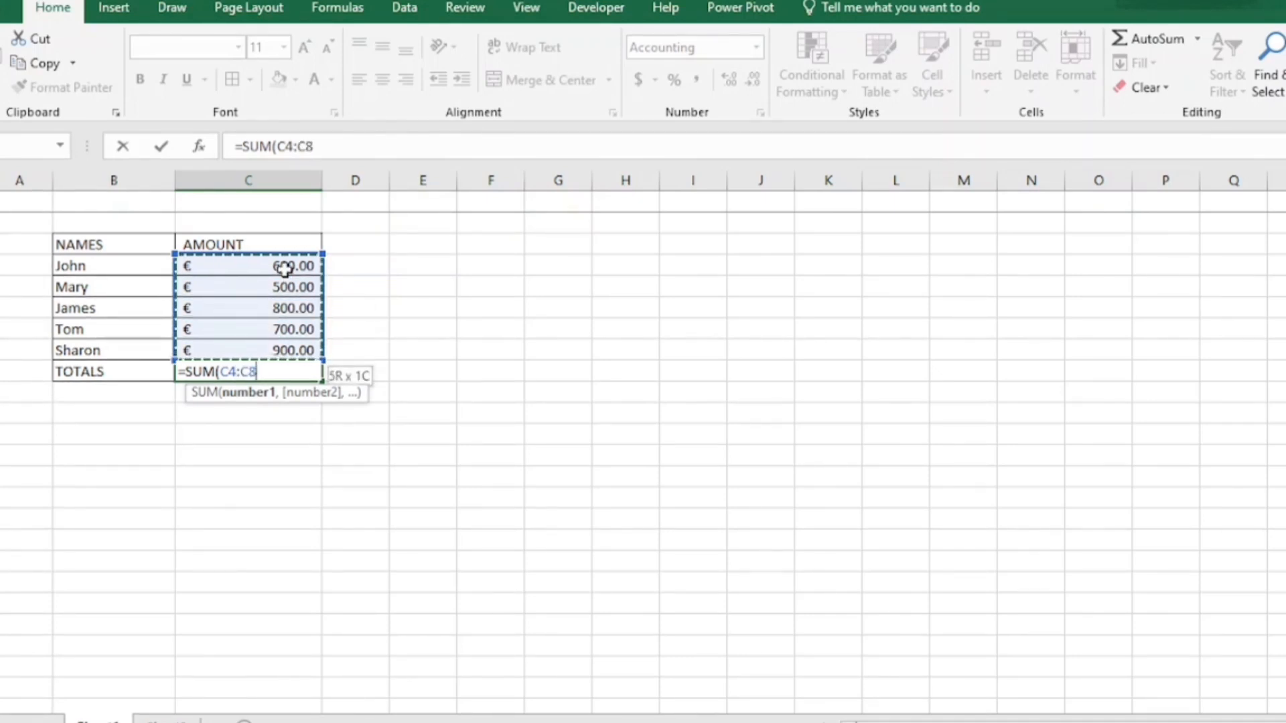
key(shift+Up)
key(shift+Down)
drag(284, 269, 284, 269)
text())
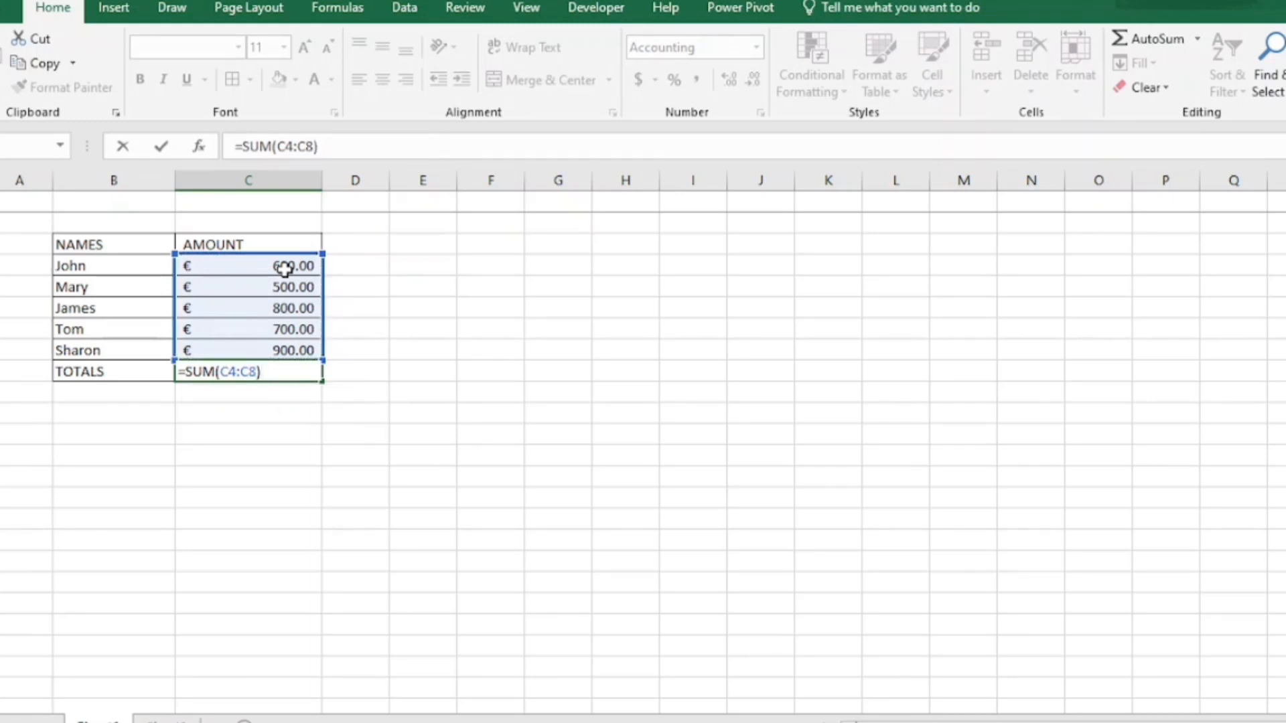
key(Return)
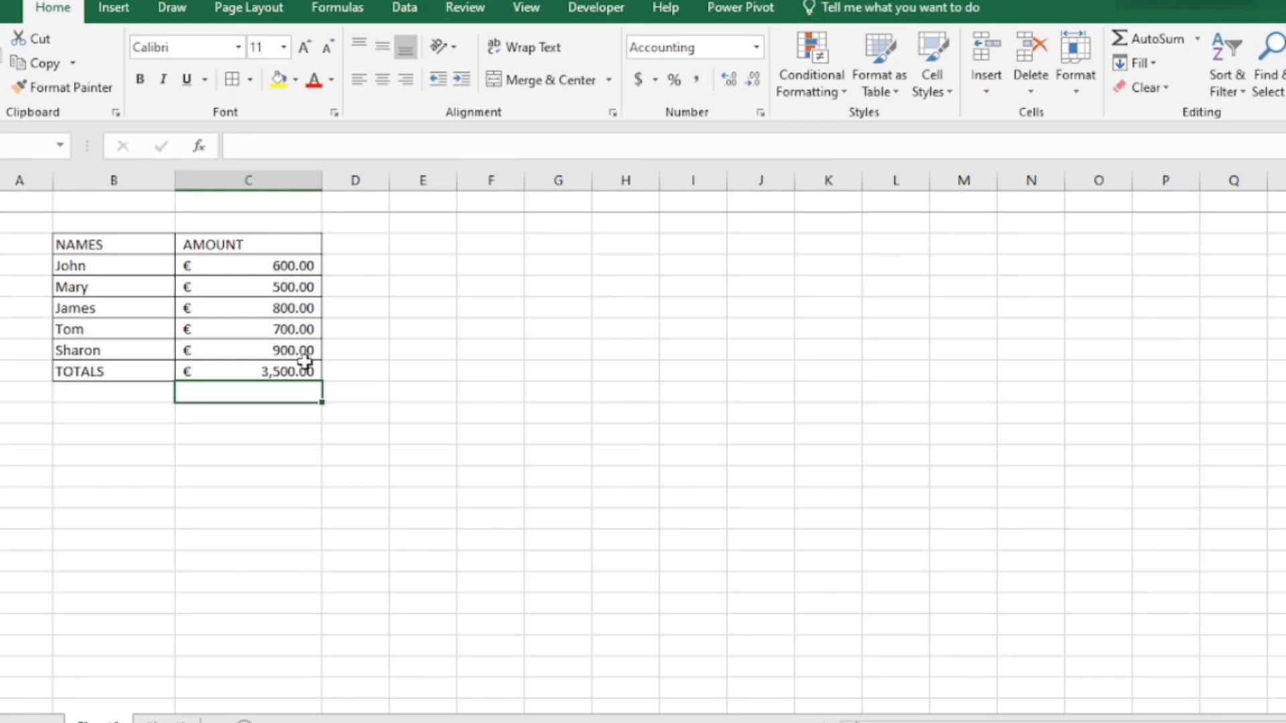
Step: Fill both cells of the TOTALS row with the gold theme color
click(280, 369)
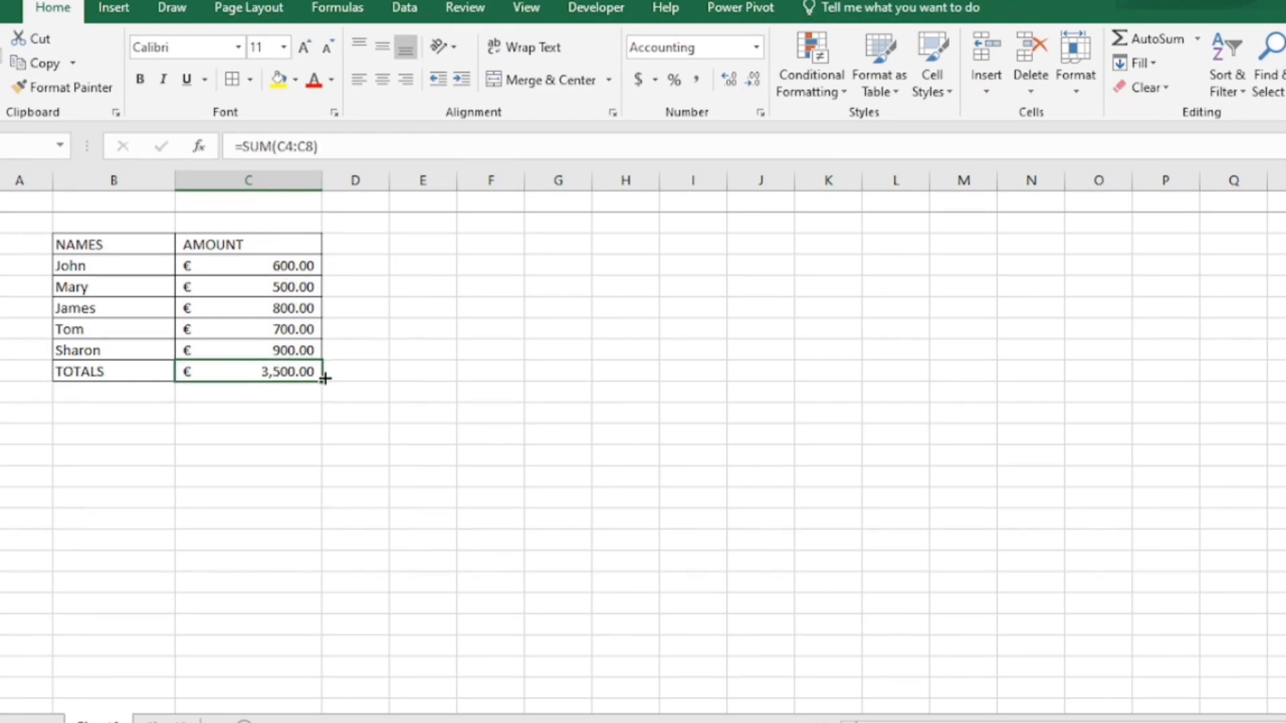
key(shift+Left)
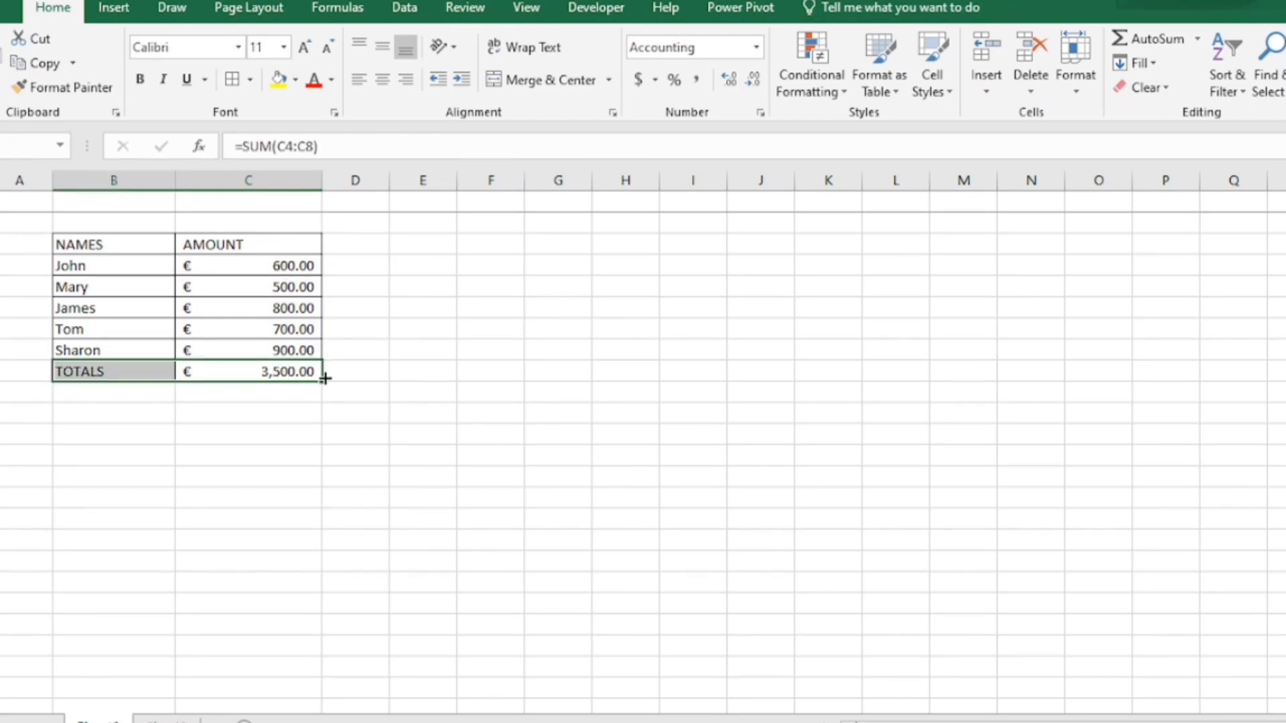
click(296, 79)
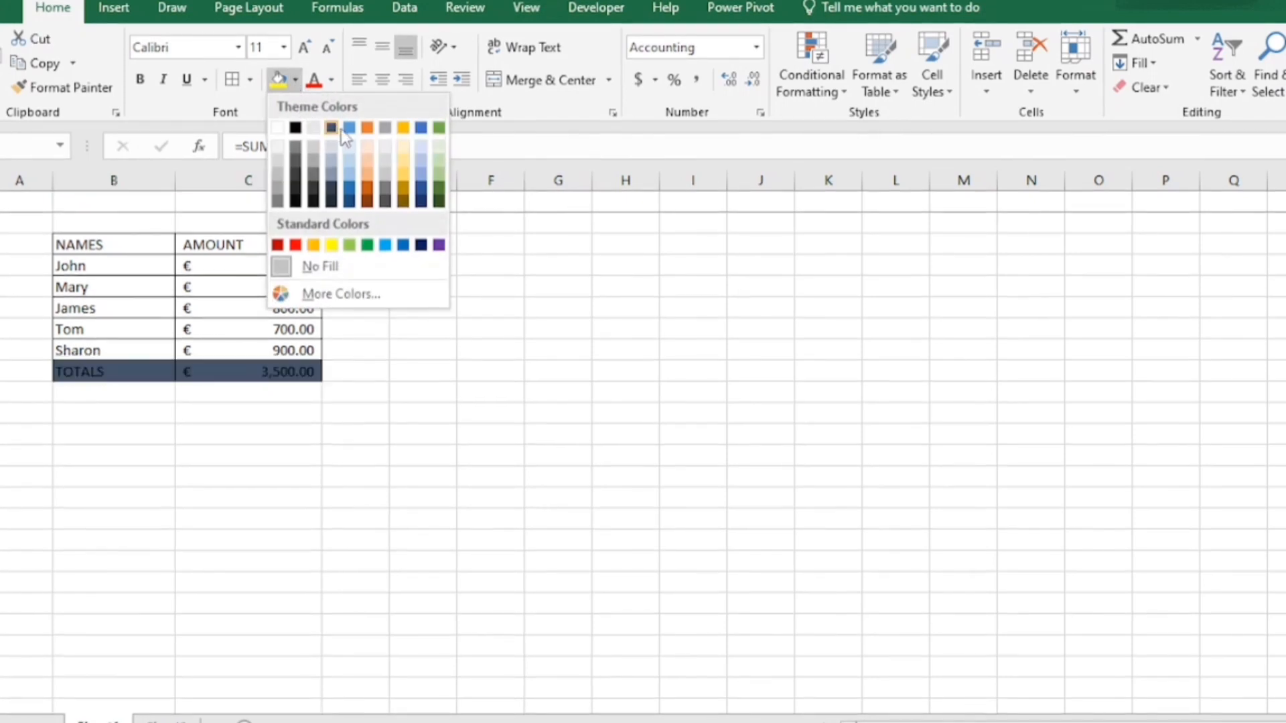
click(405, 130)
click(426, 330)
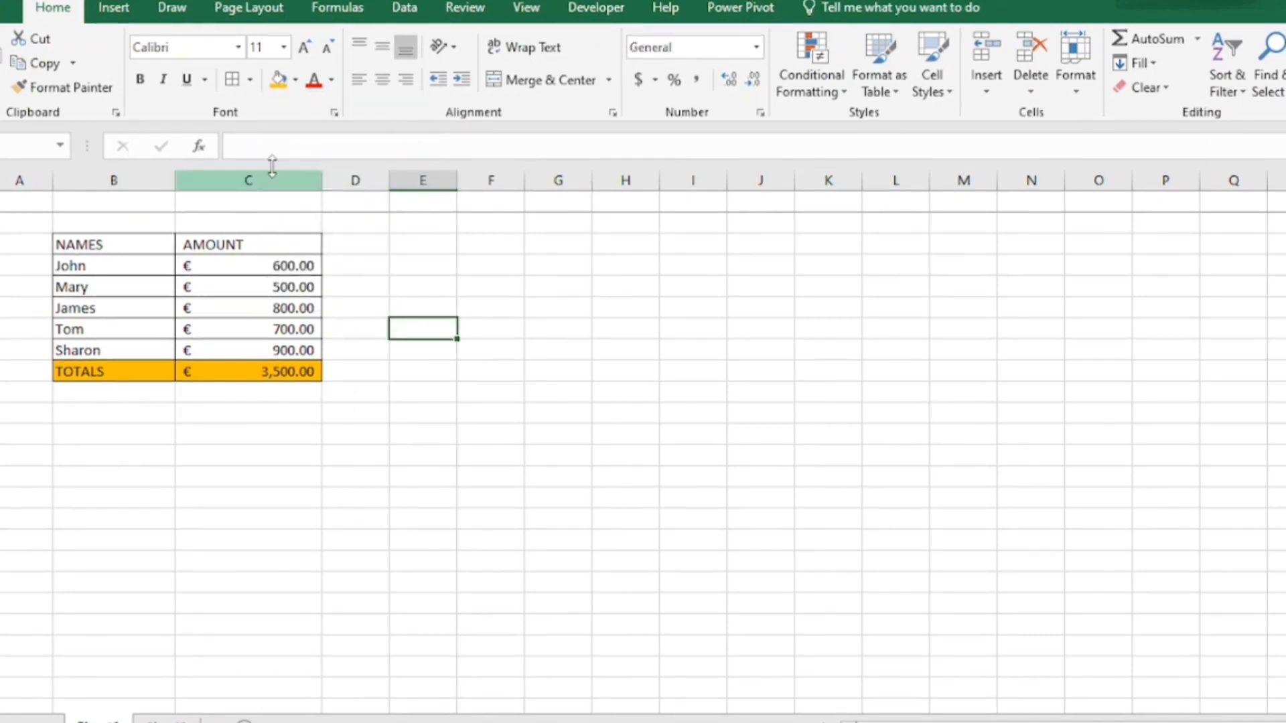
Step: Make the label and amount in the TOTALS row bold
click(142, 84)
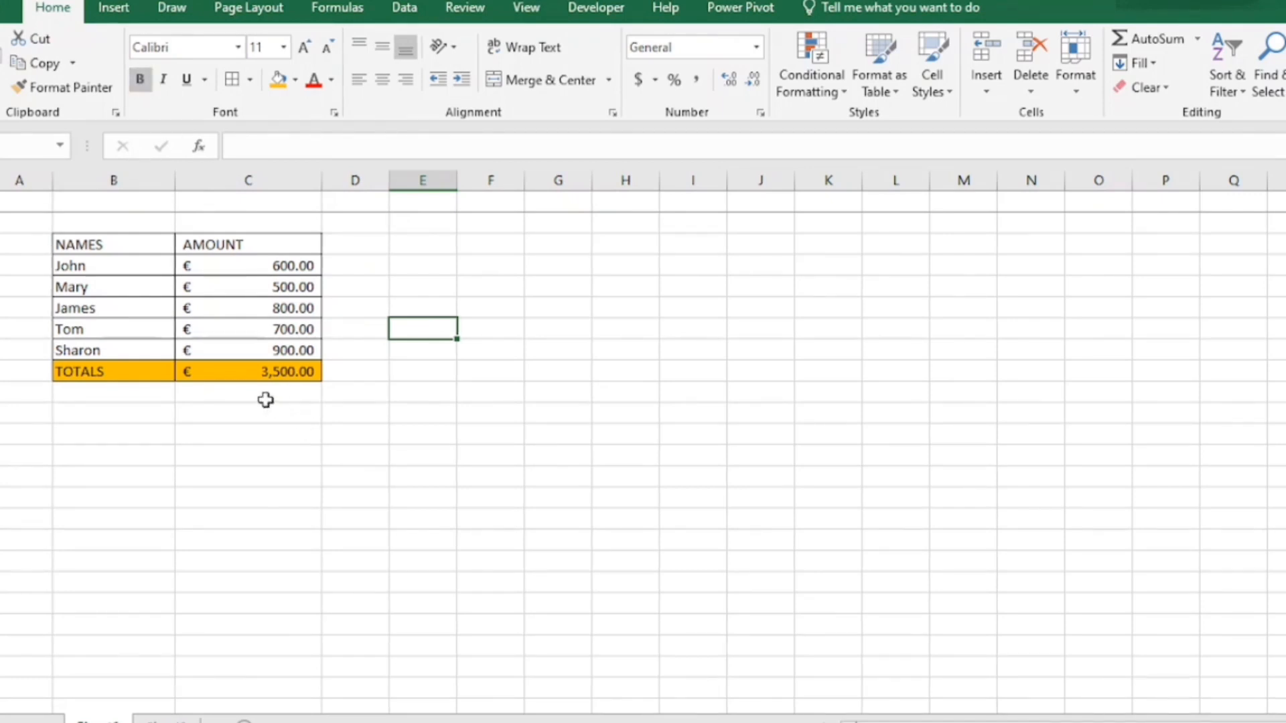
click(154, 371)
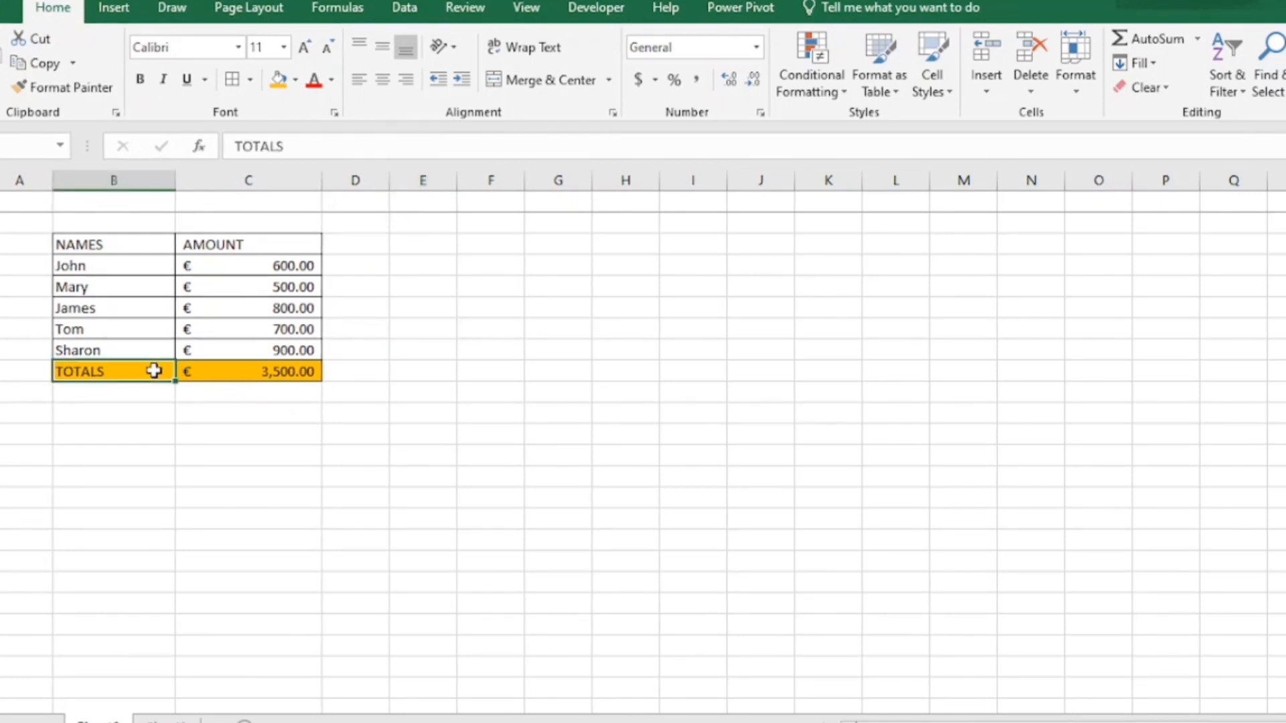
key(shift+Right)
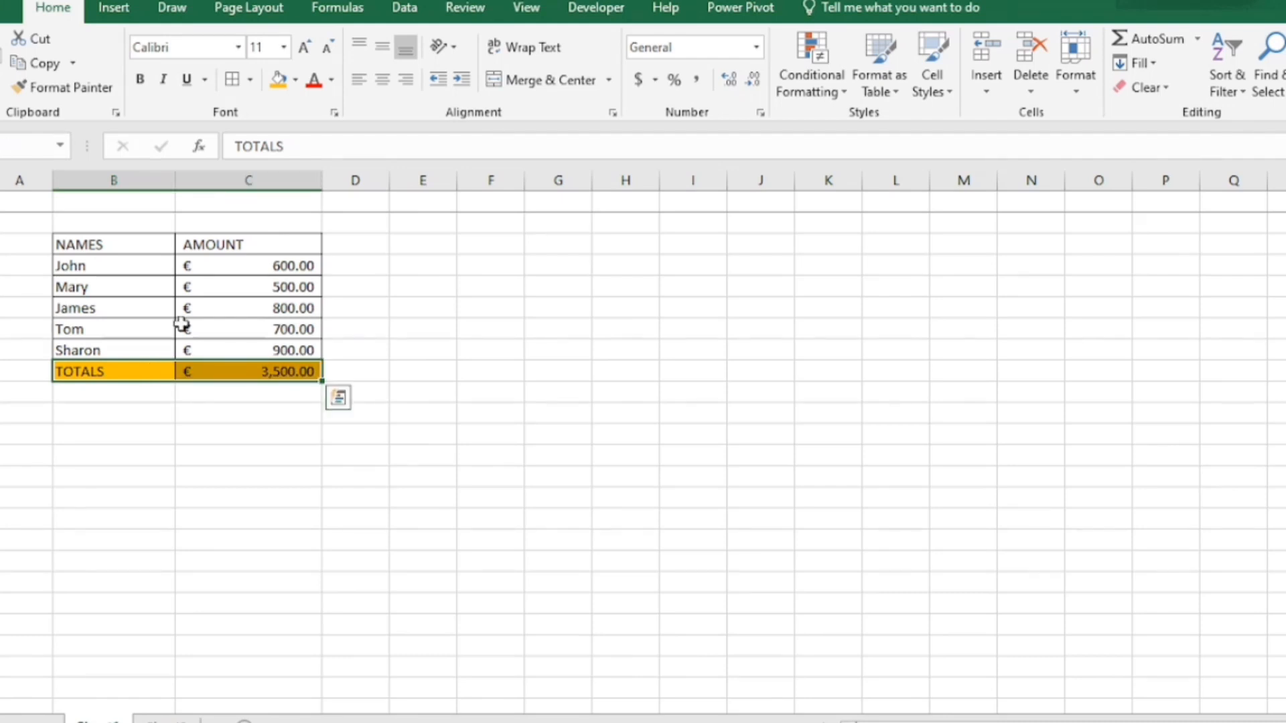
click(146, 79)
click(411, 363)
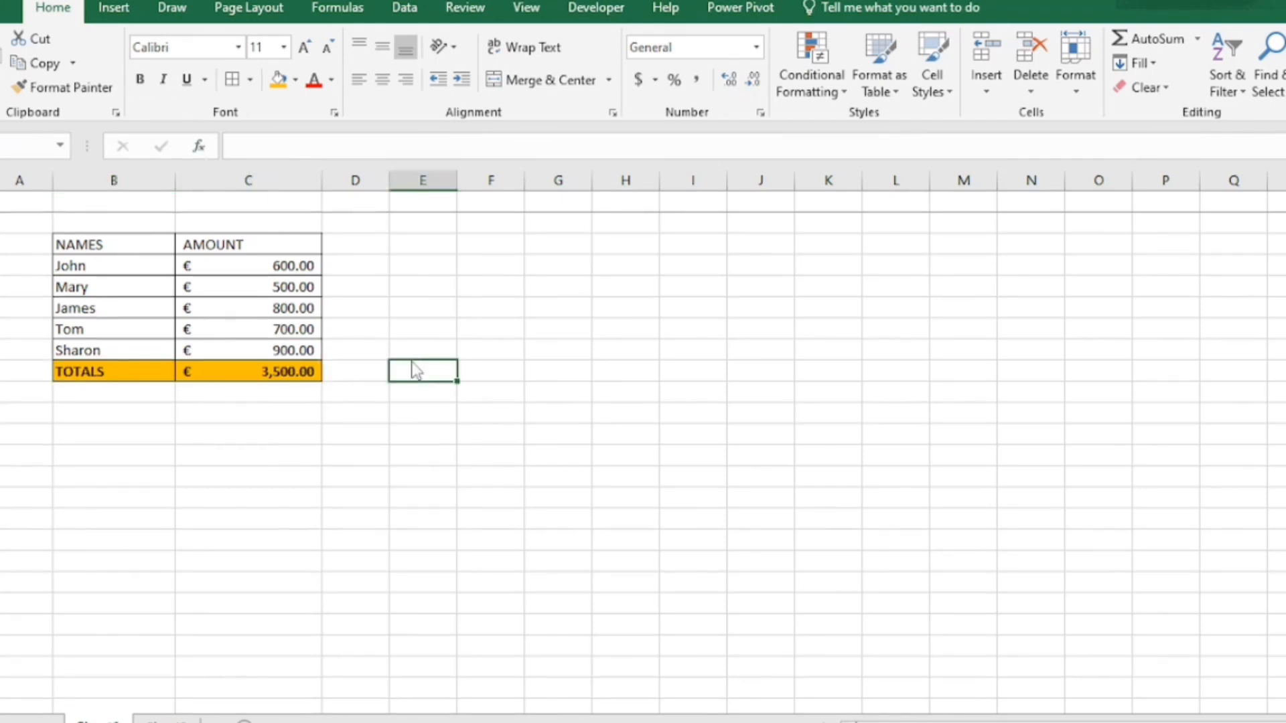
Step: Delete the entire TOTALS row from the worksheet
click(99, 372)
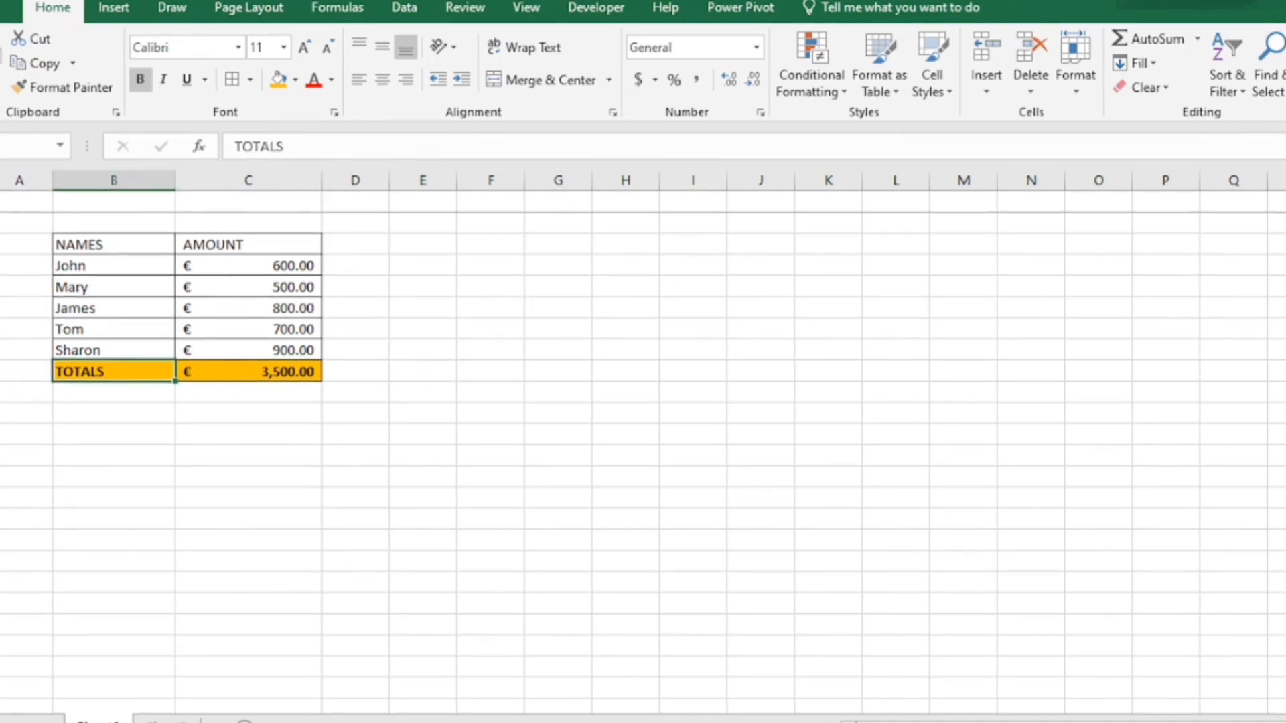
key(shift+space)
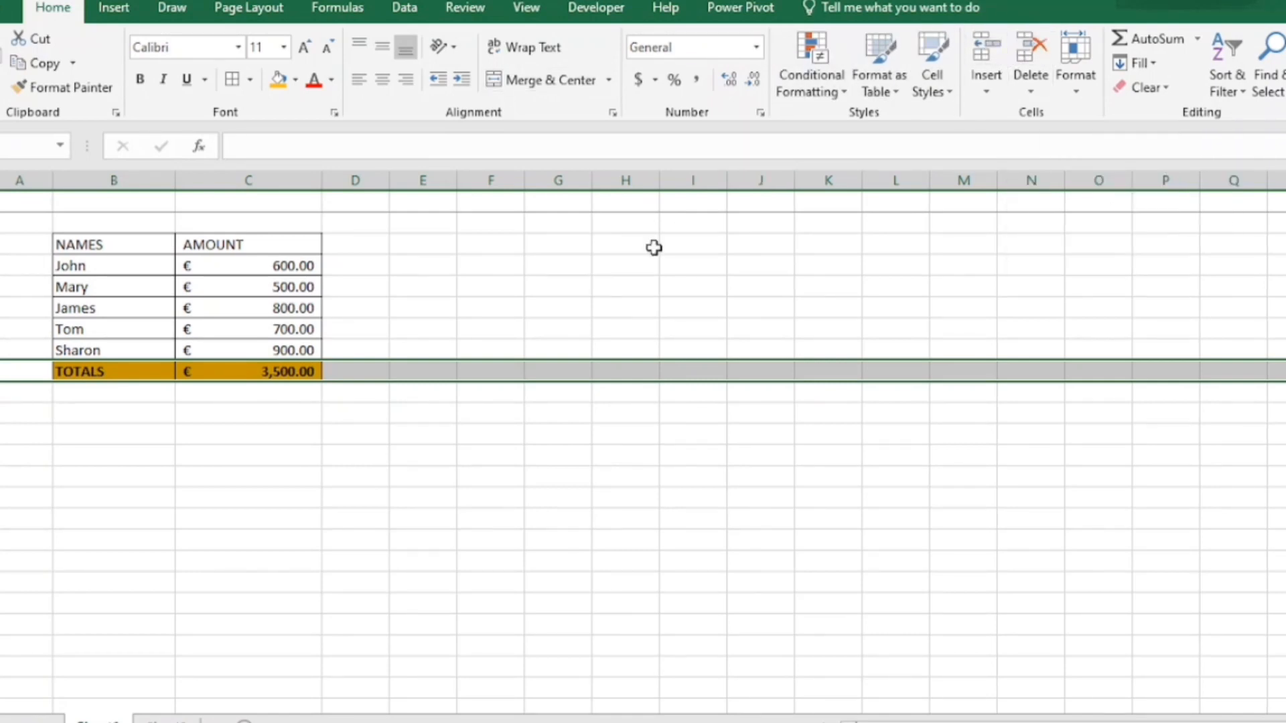
click(1034, 44)
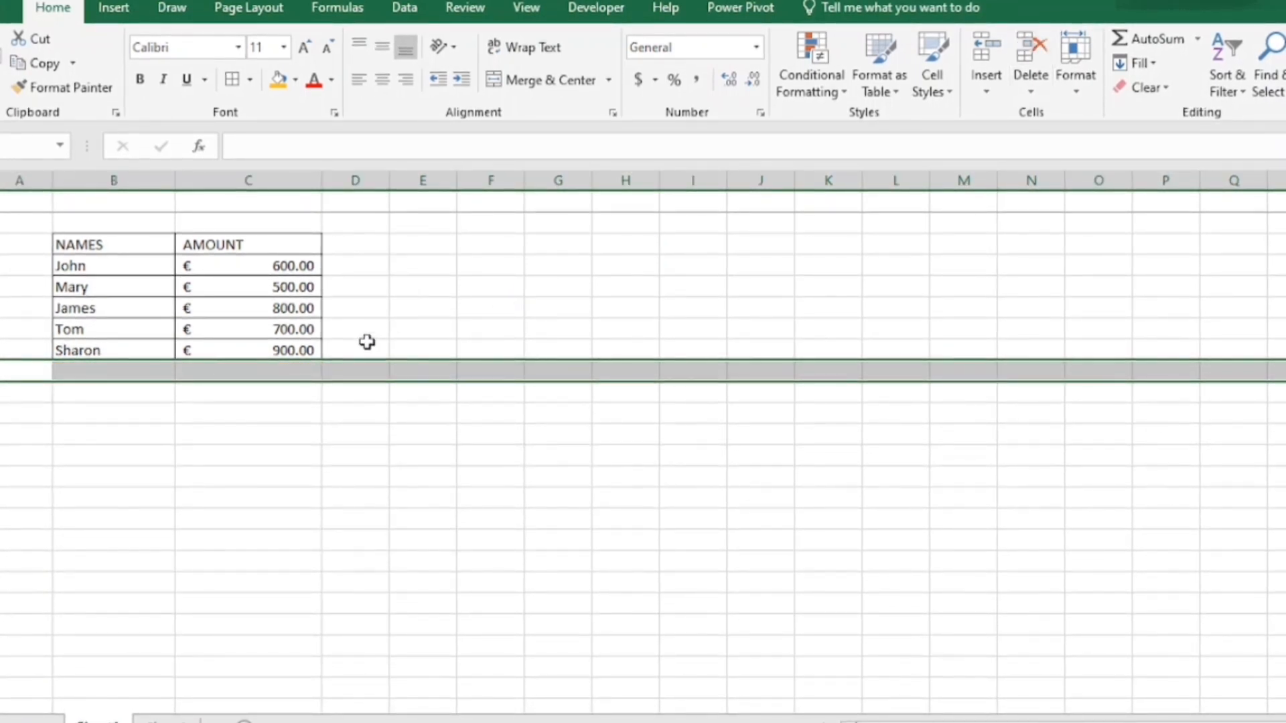
click(255, 391)
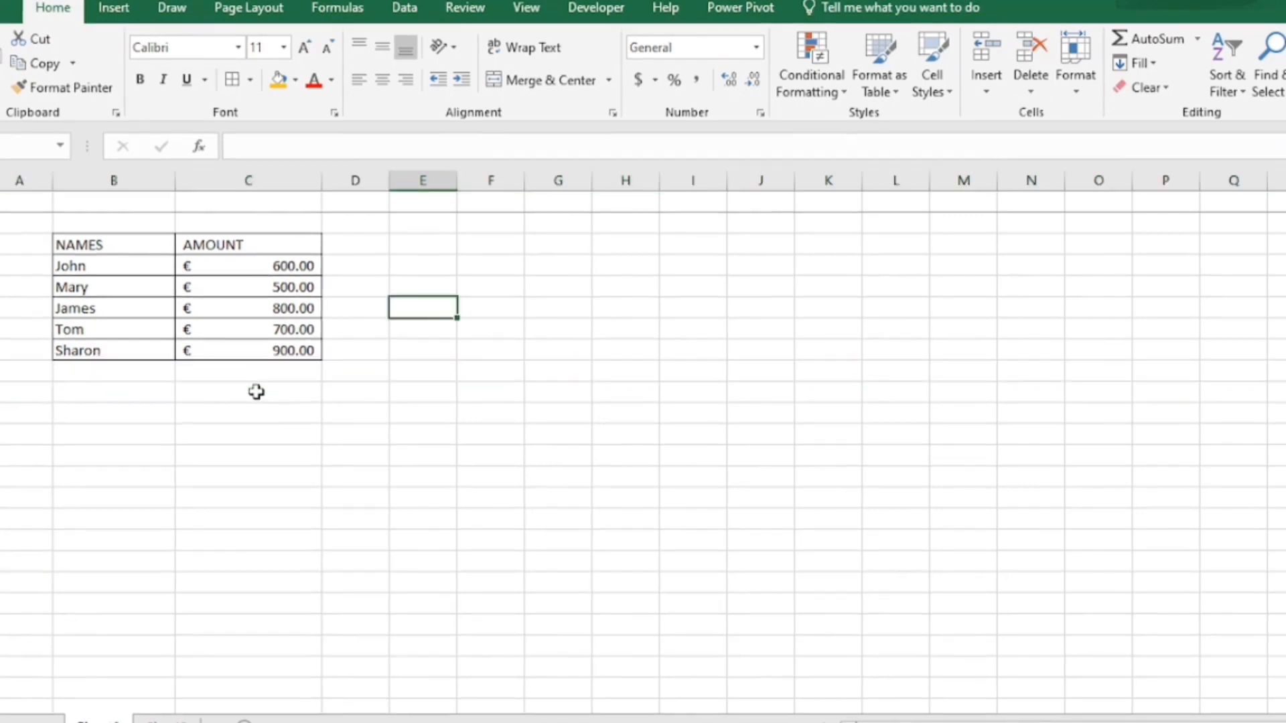
click(130, 399)
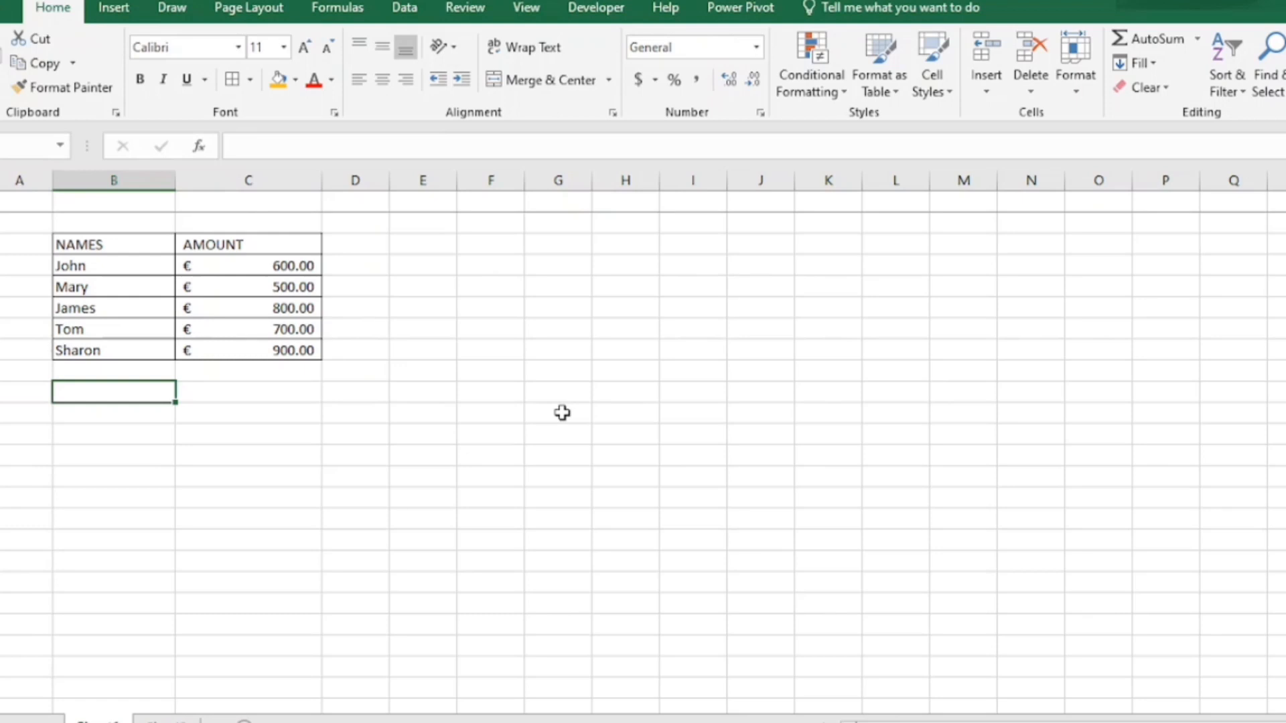
key(Right)
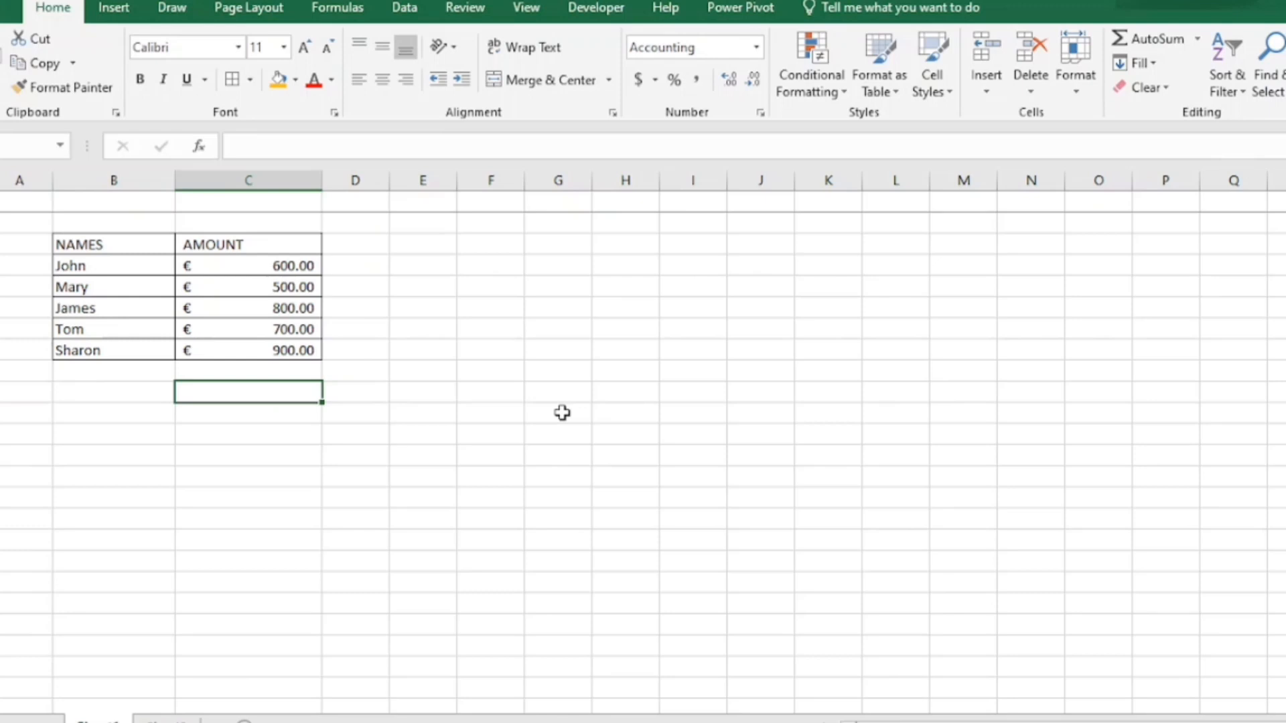
key(Down)
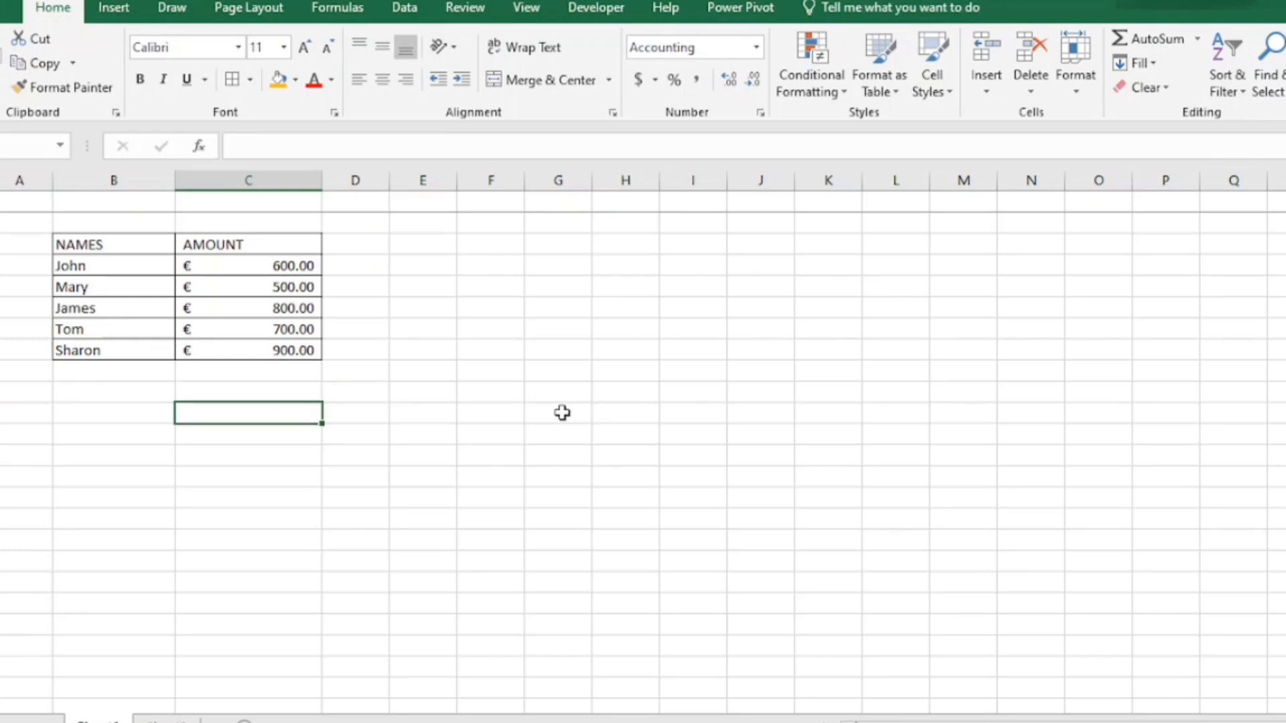
key(Up)
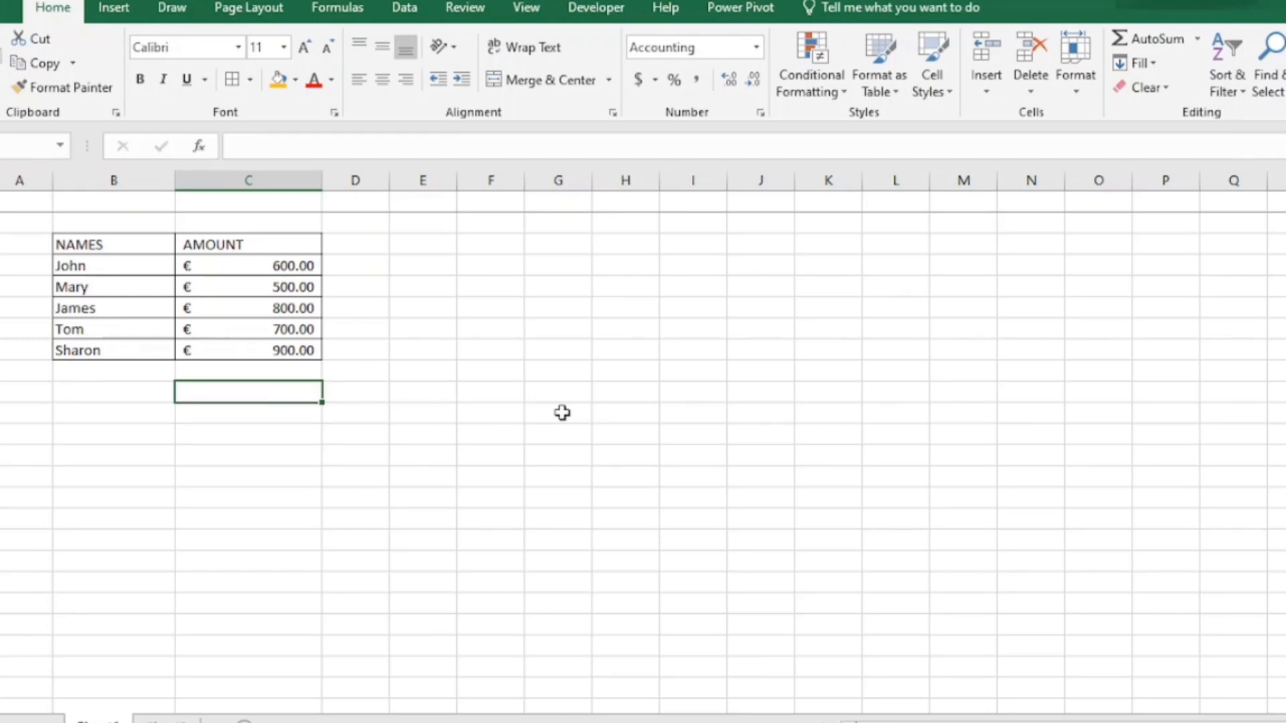
key(Down)
key(Up)
Step: Enter the formula =C4+C5 in cell C10, two rows below the last amount in the table
text(=)
click(277, 268)
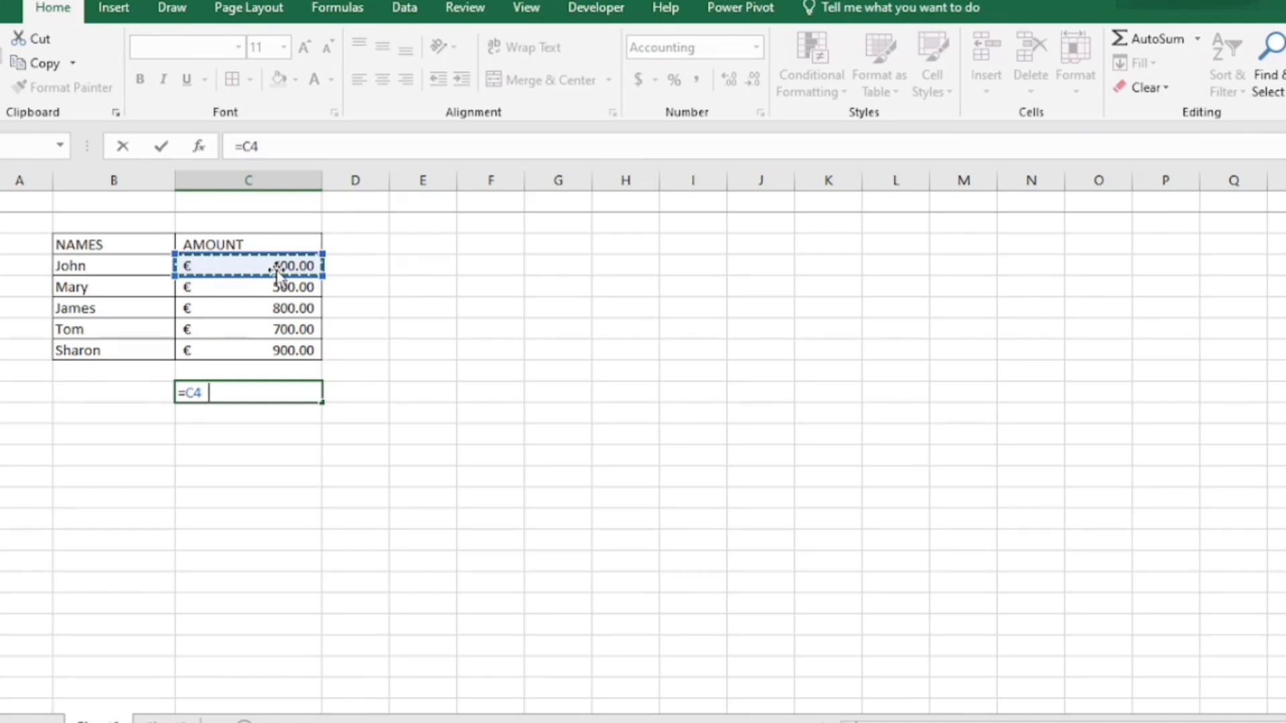
text(+)
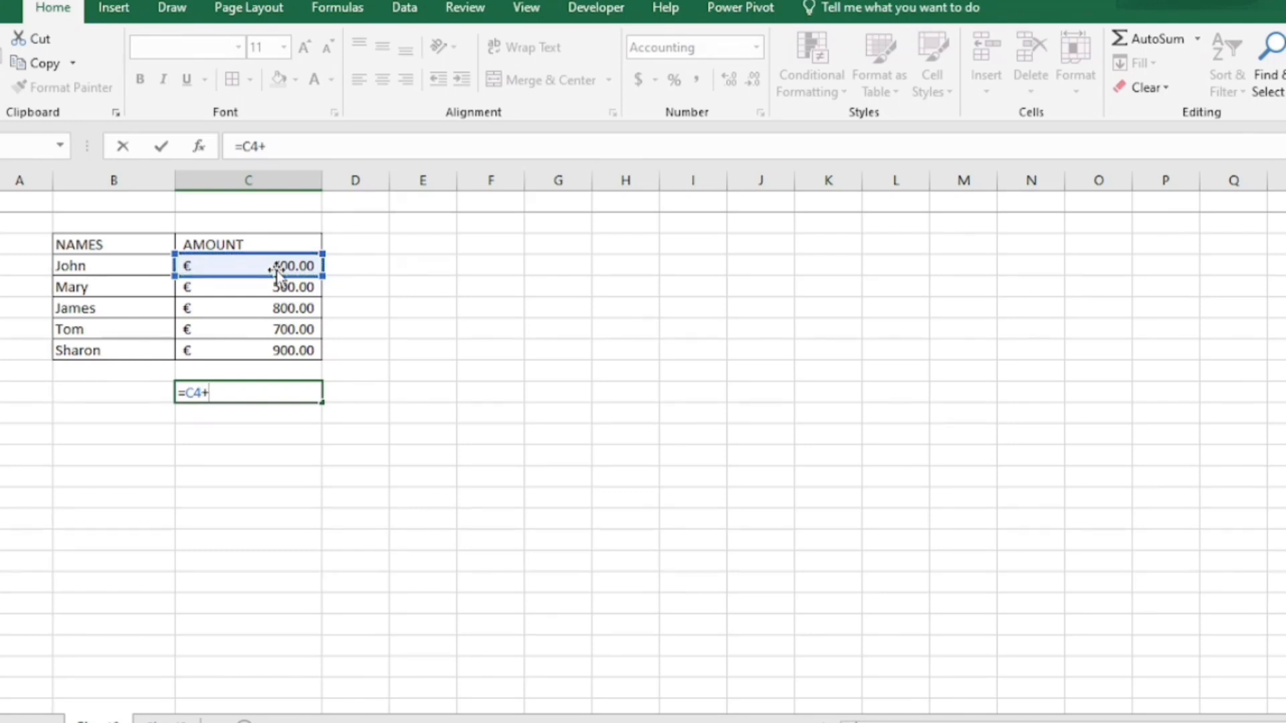
click(219, 293)
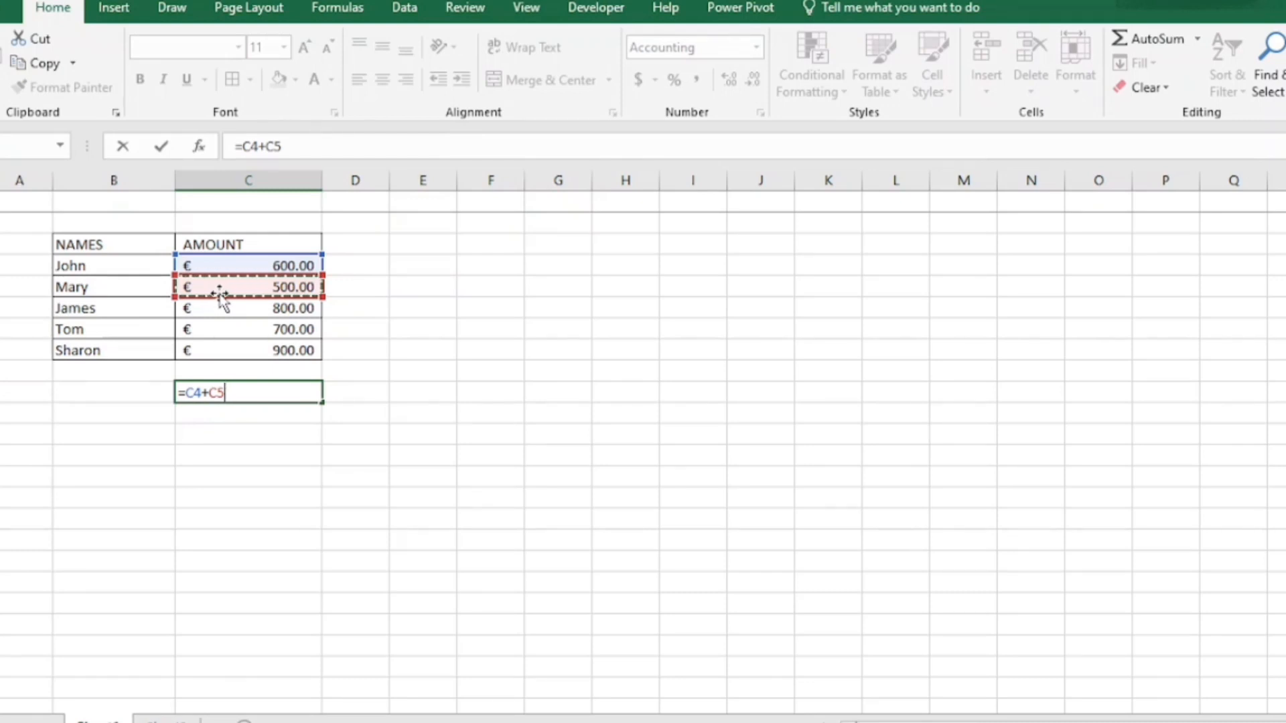
key(Return)
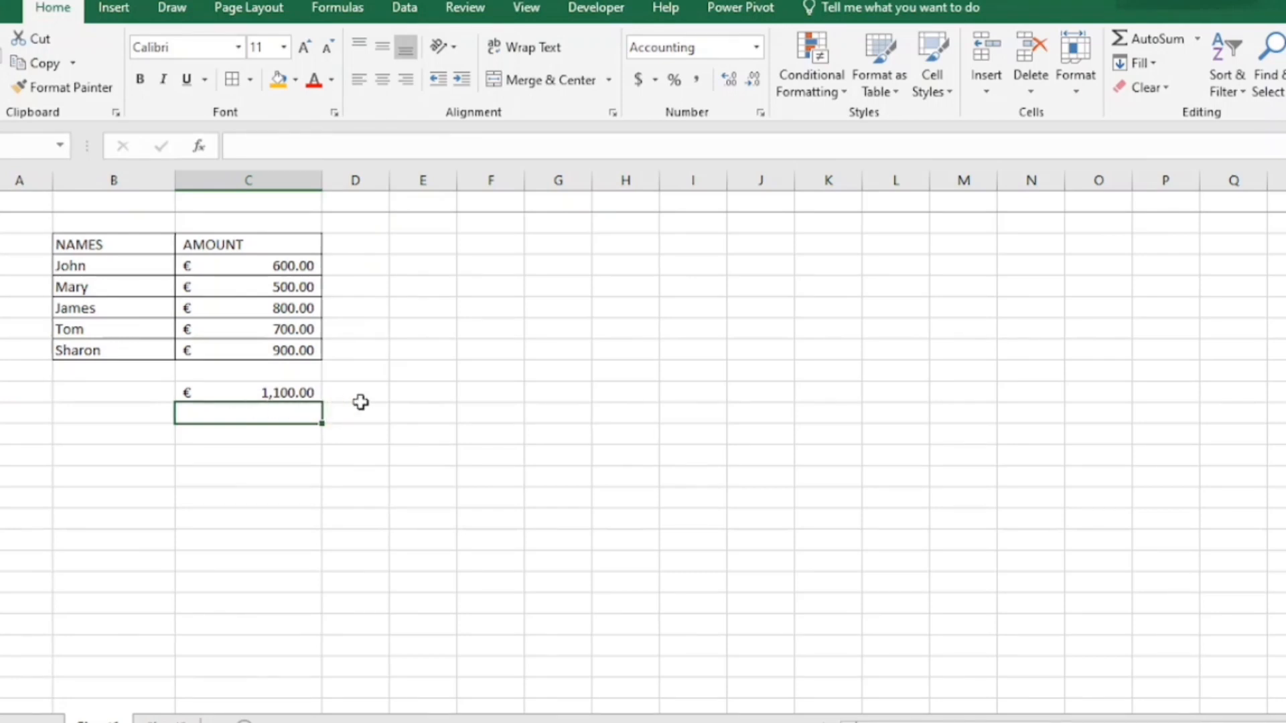
Step: Overwrite the addition in cell C10 with the three-cell formula =C4+C5+C7
click(315, 393)
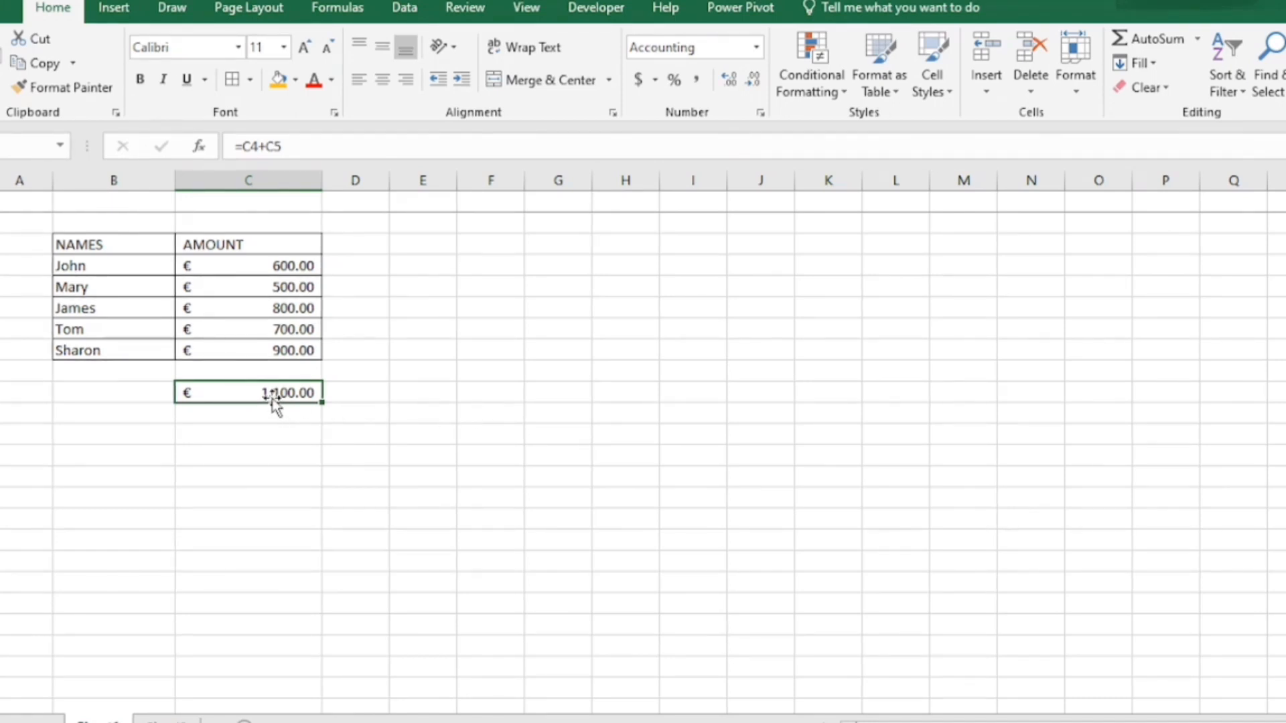
text(=)
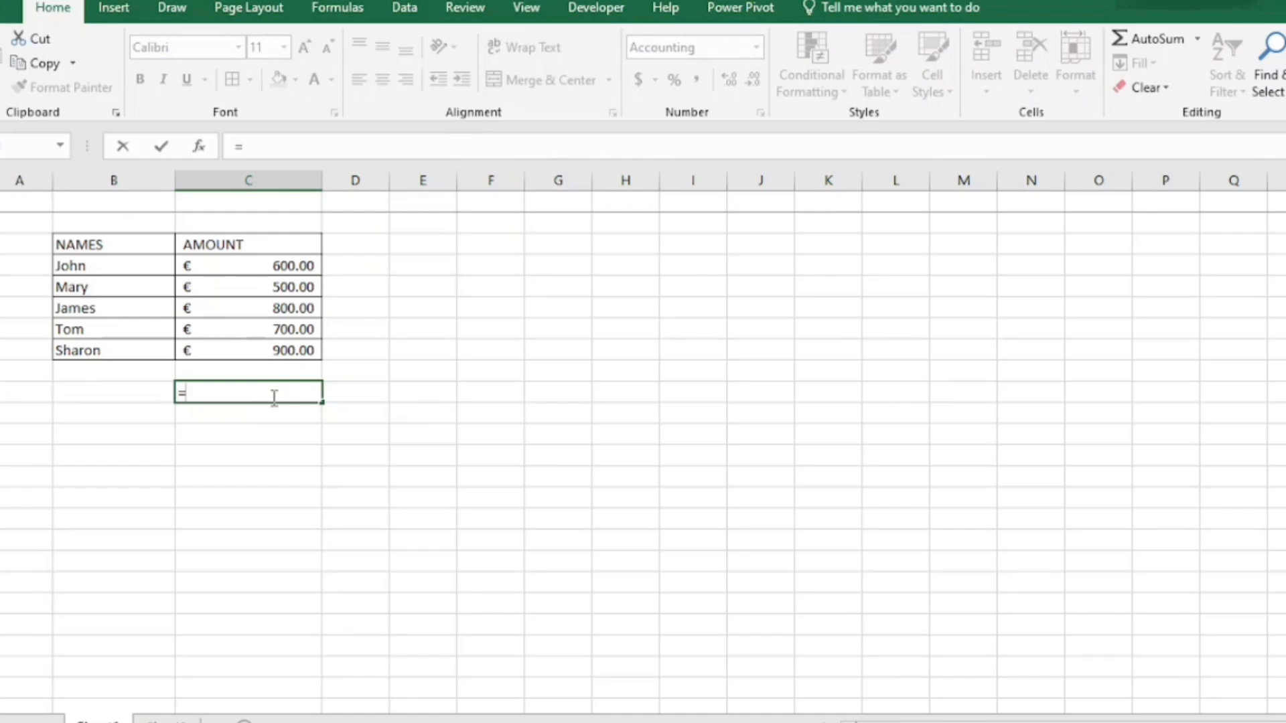
click(278, 271)
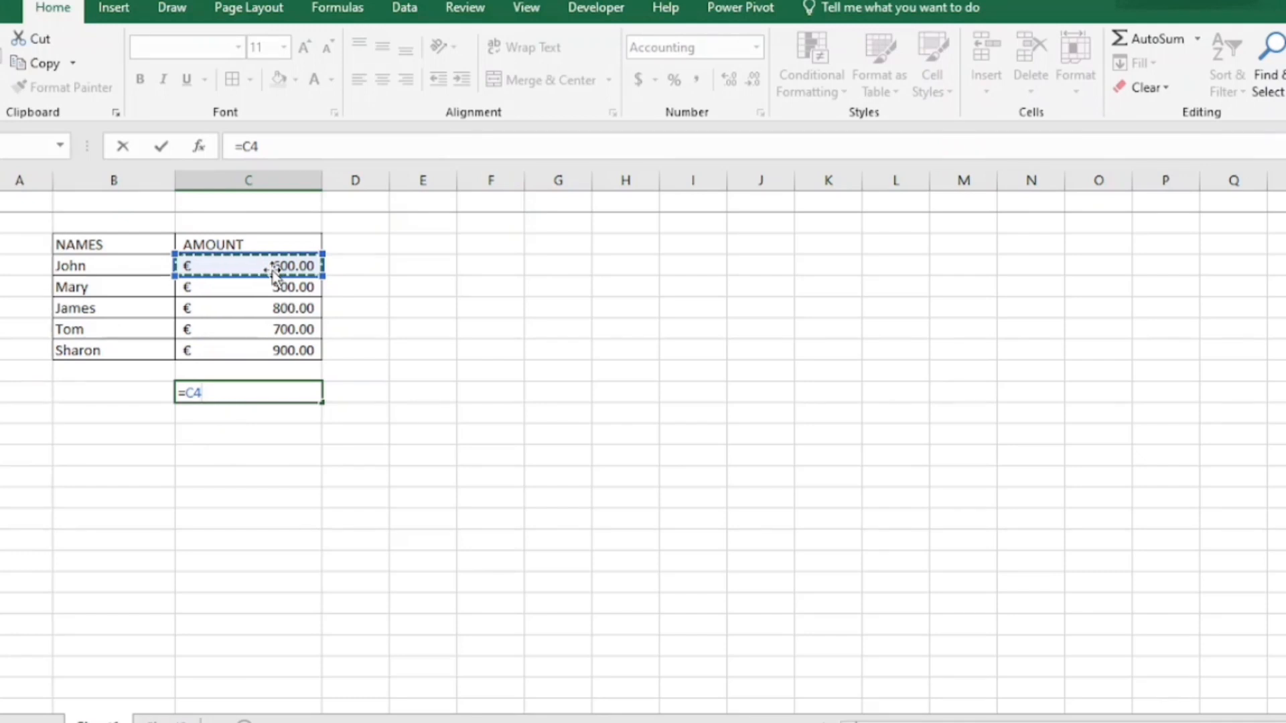
text(+)
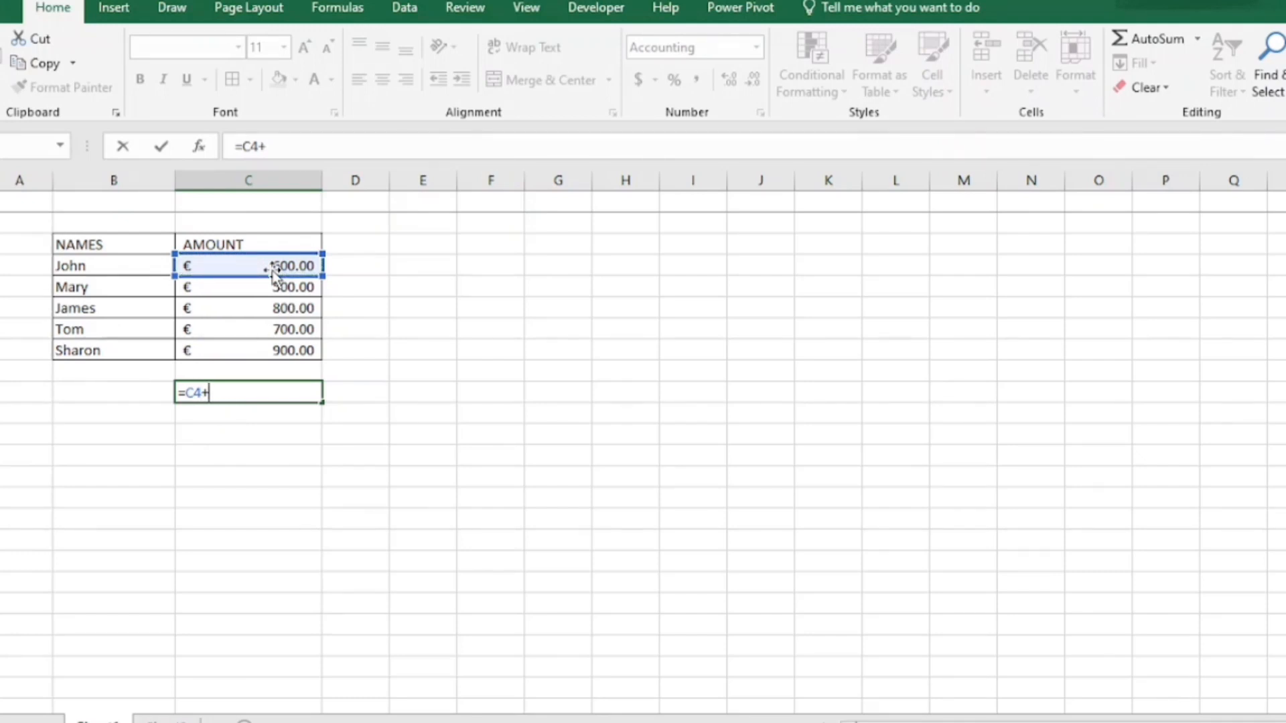
text(C)
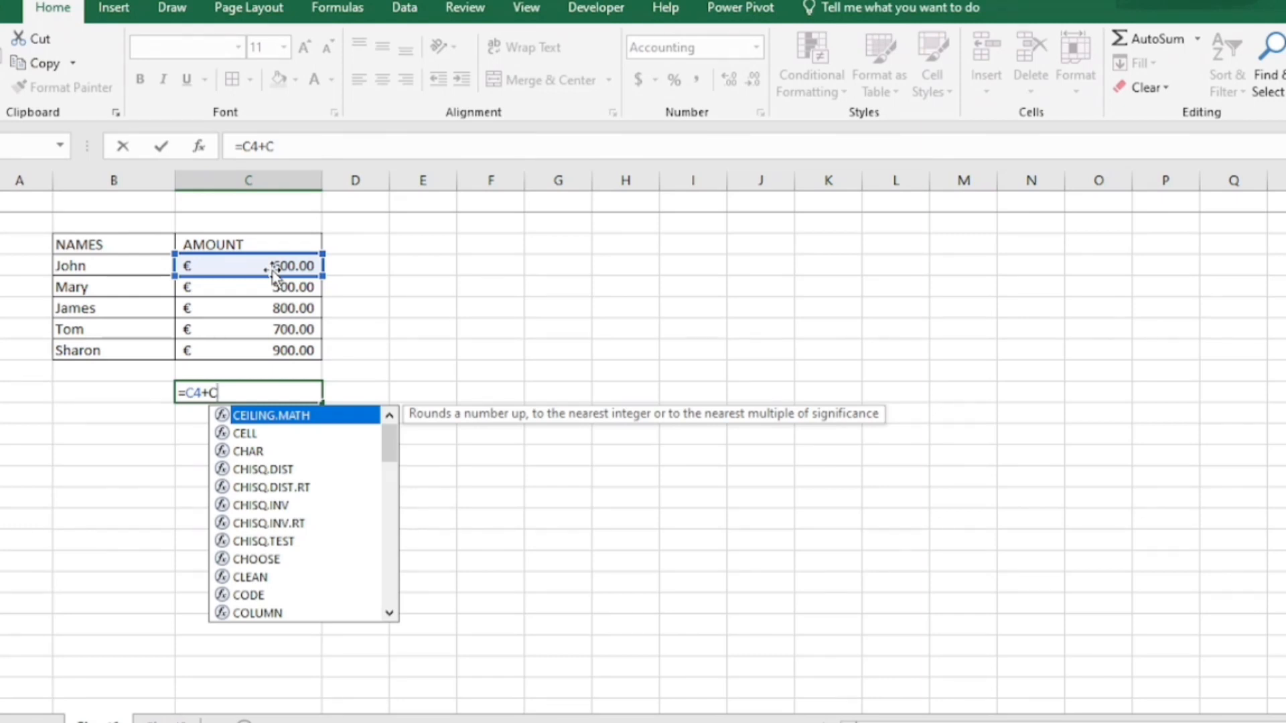
text(5)
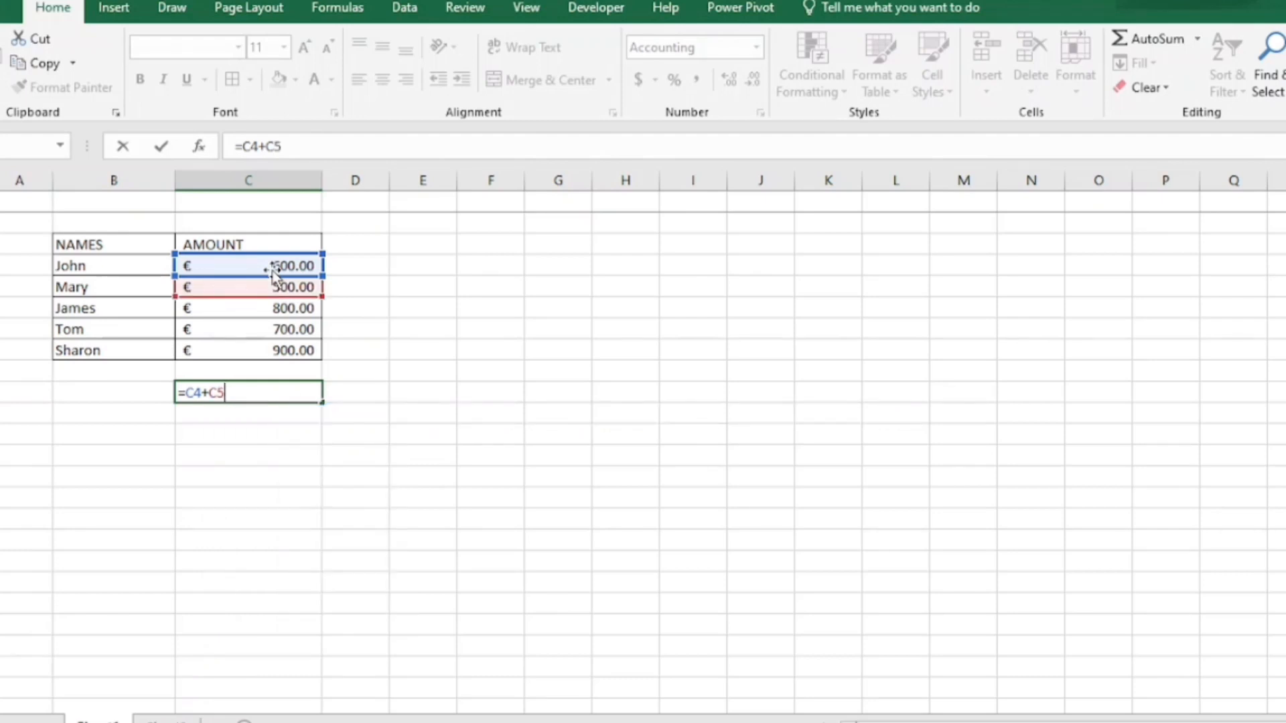
text( +C7)
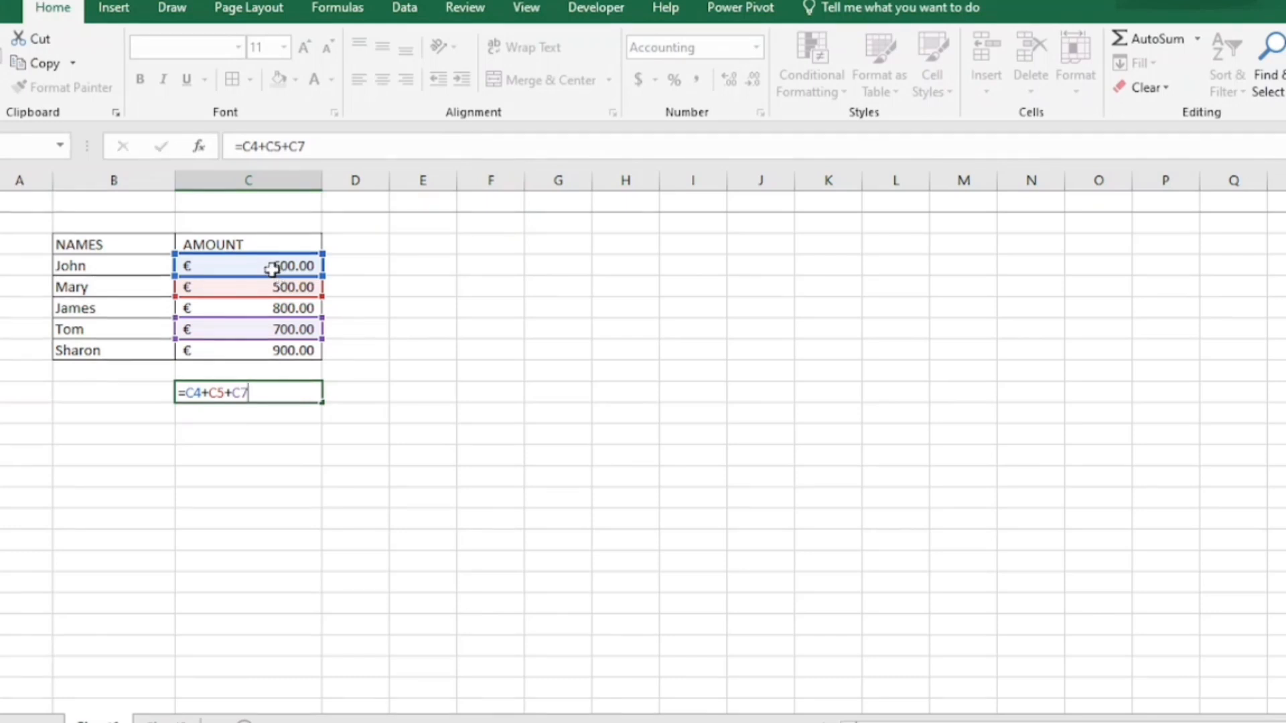
key(Return)
key(Up)
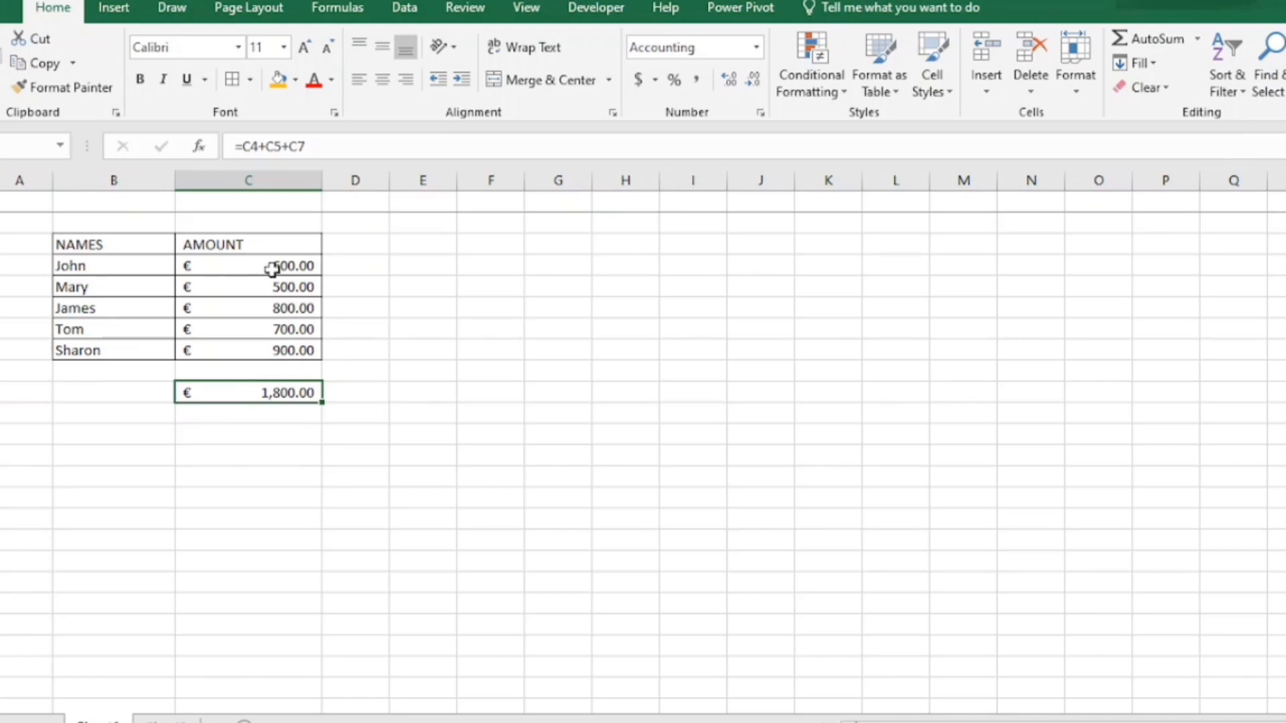
Step: Clear the addition formula from cell C10 and enter the subtraction formula =C9-C4 there
key(BackSpace)
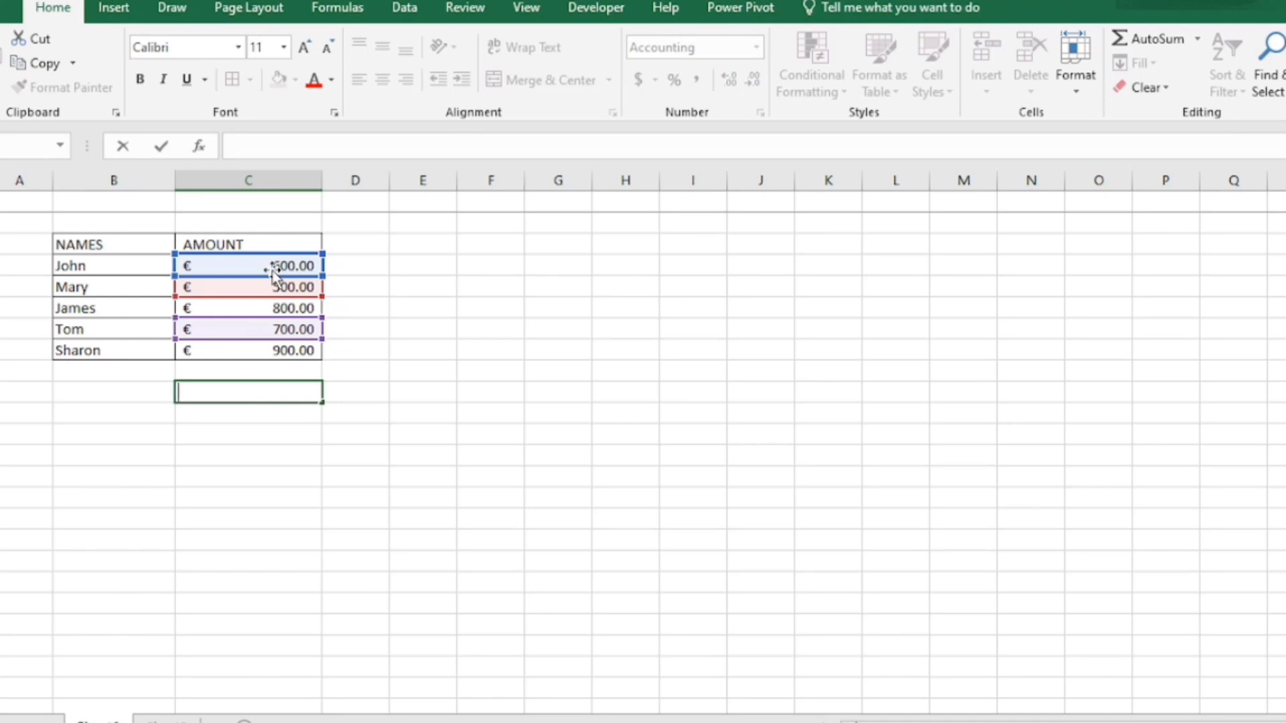
click(134, 410)
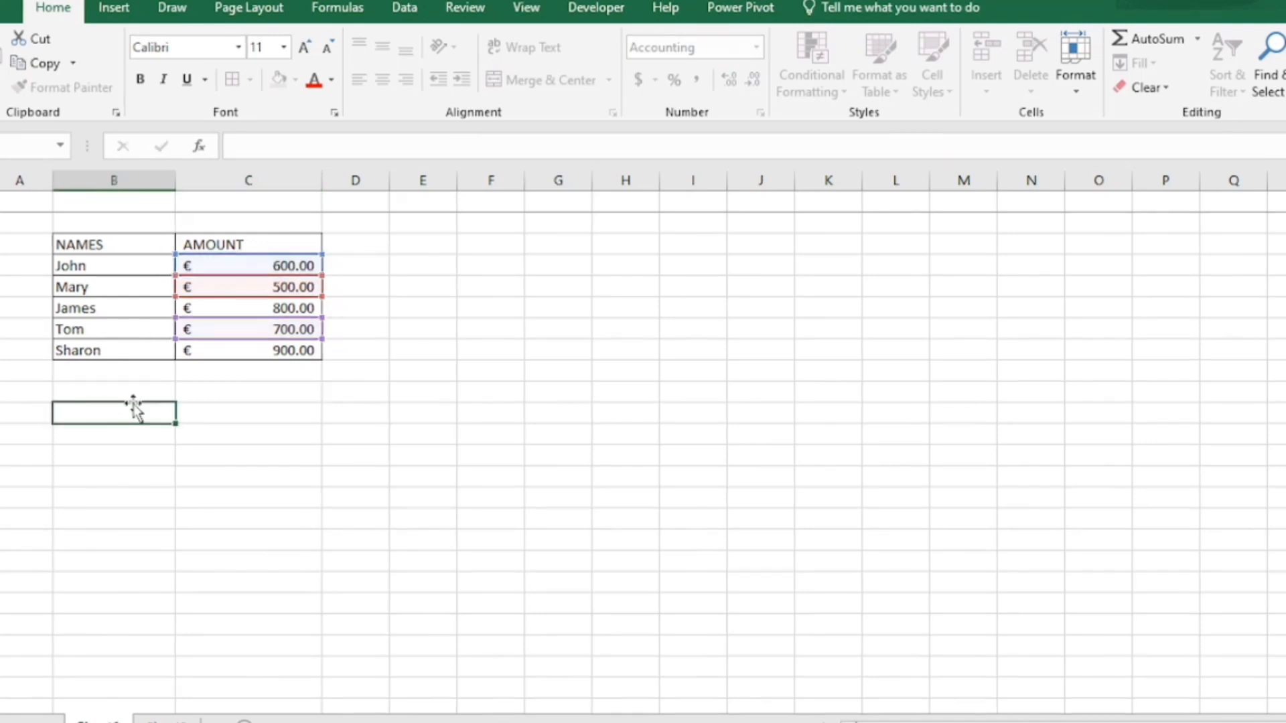
click(208, 395)
text(=)
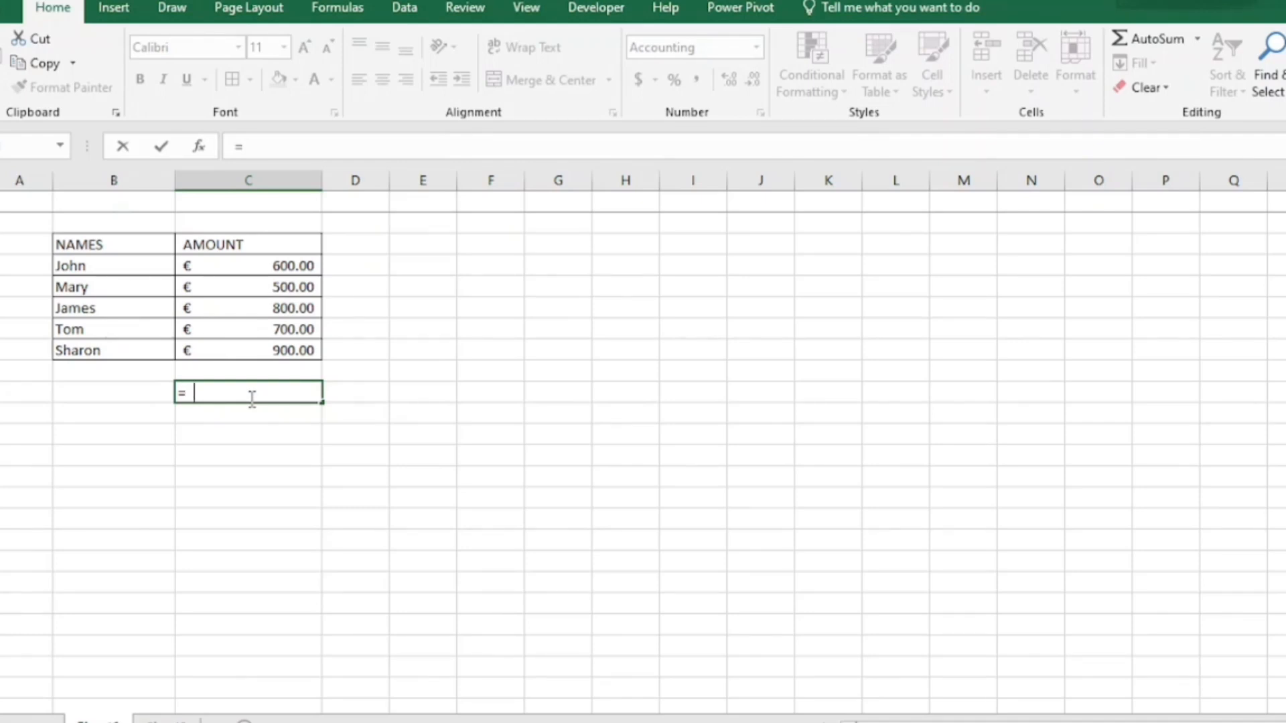
text(C)
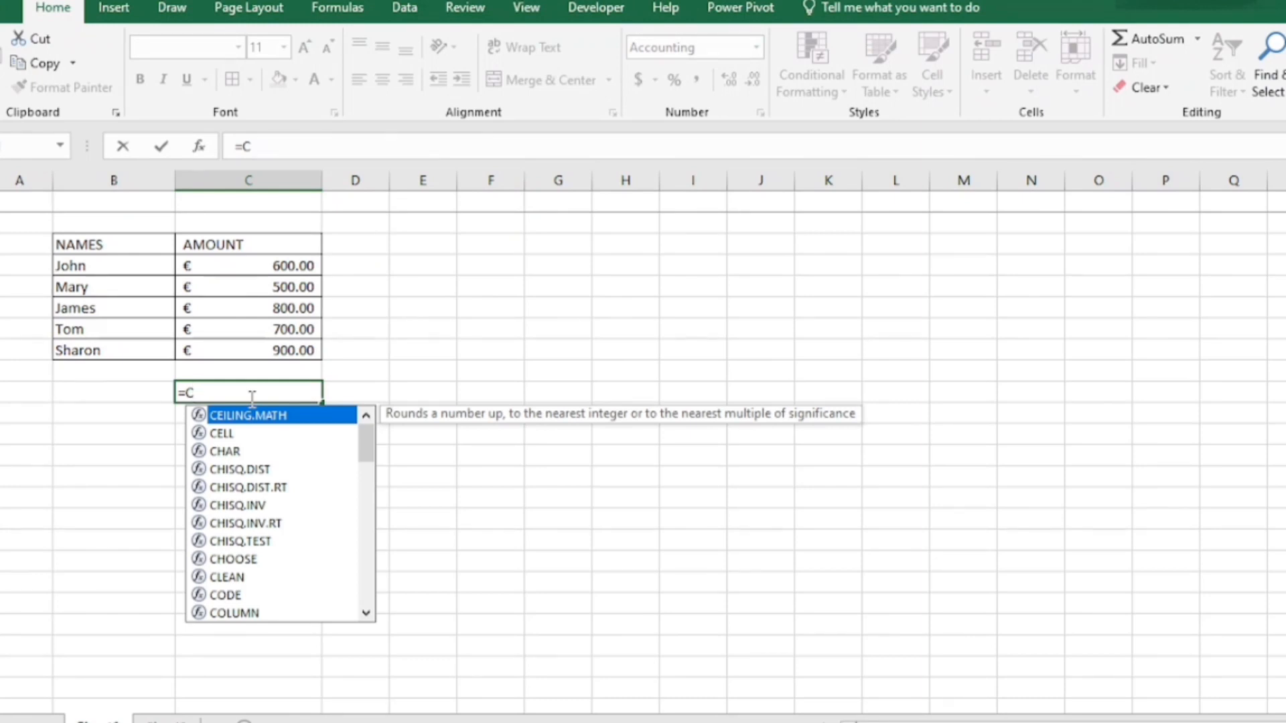
text(9)
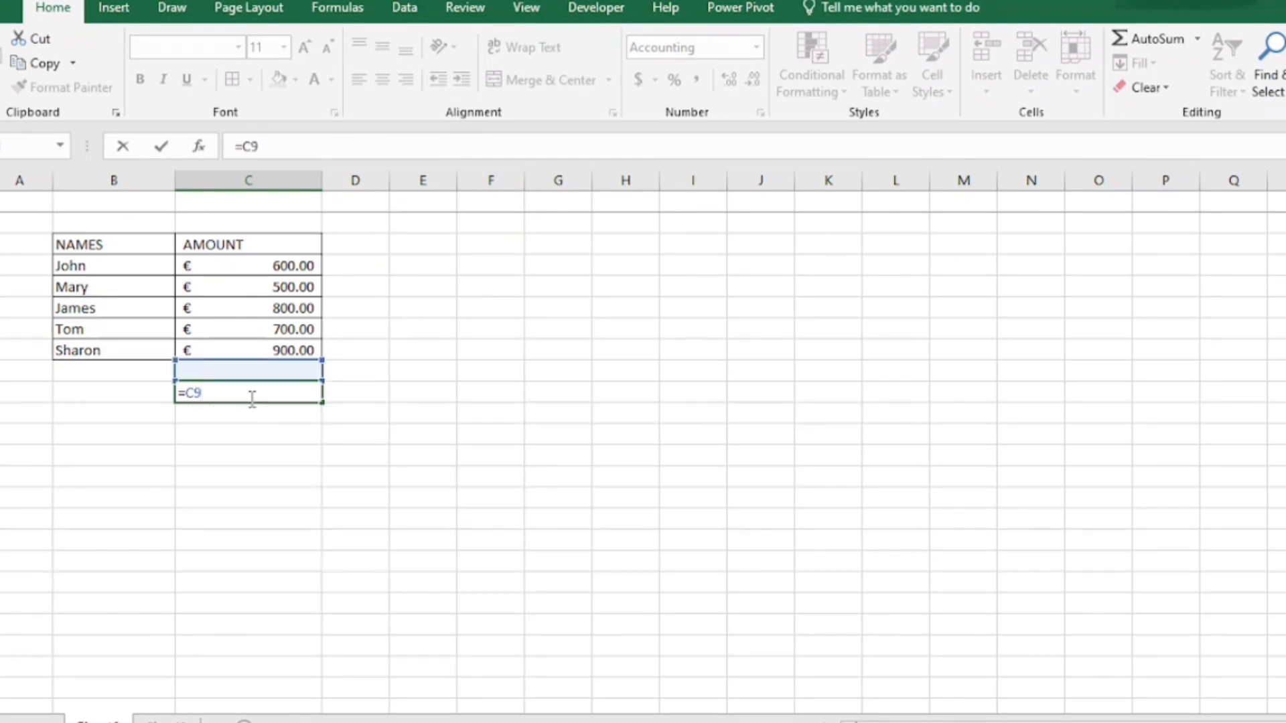
text(-)
text(C)
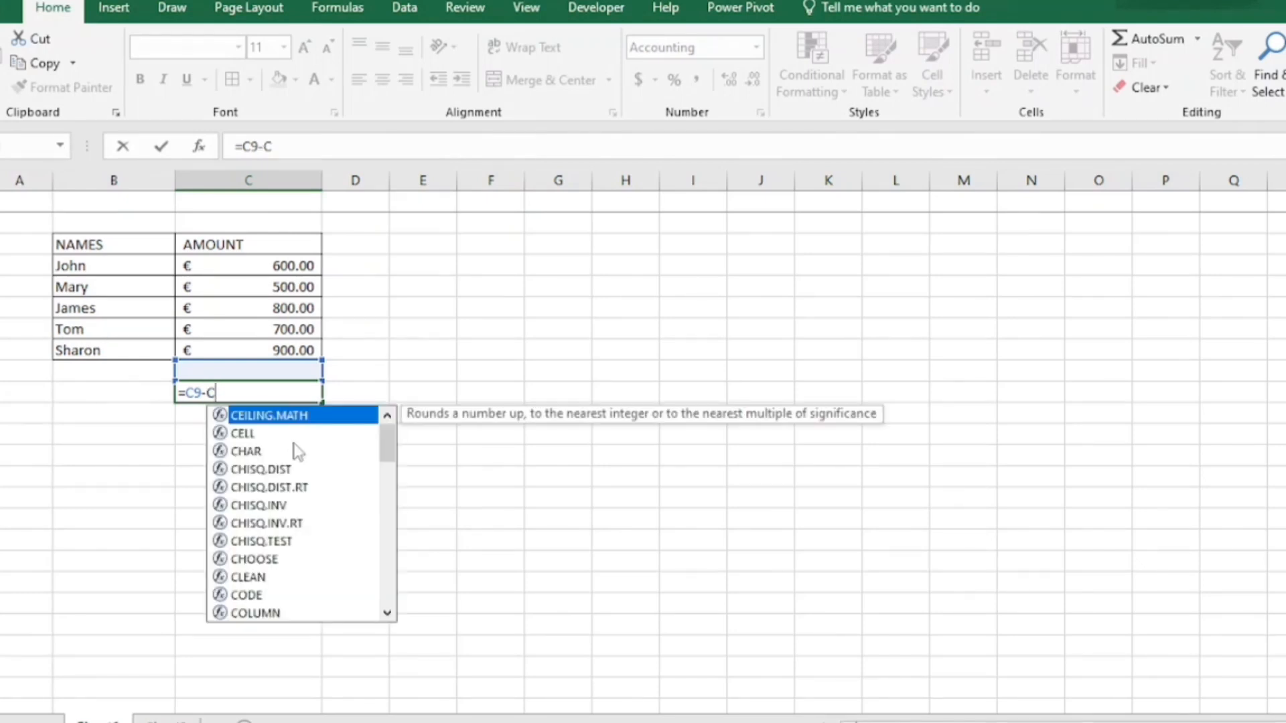
text(4)
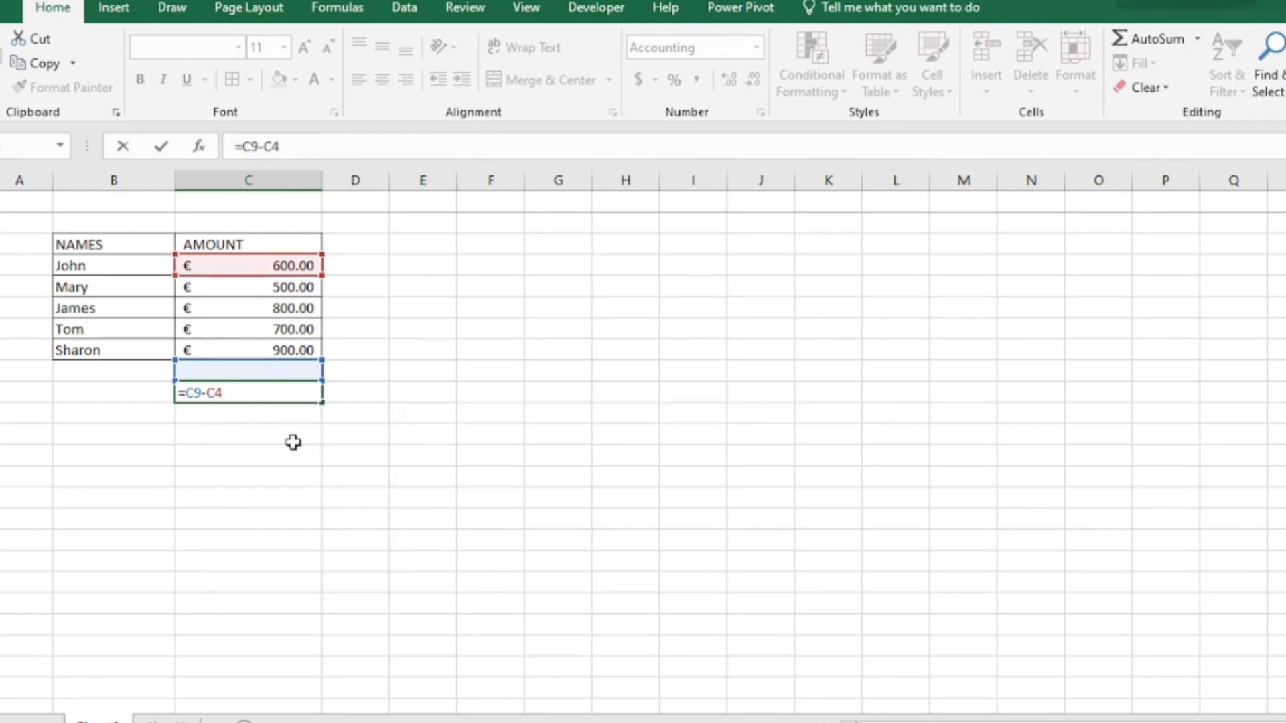
key(Return)
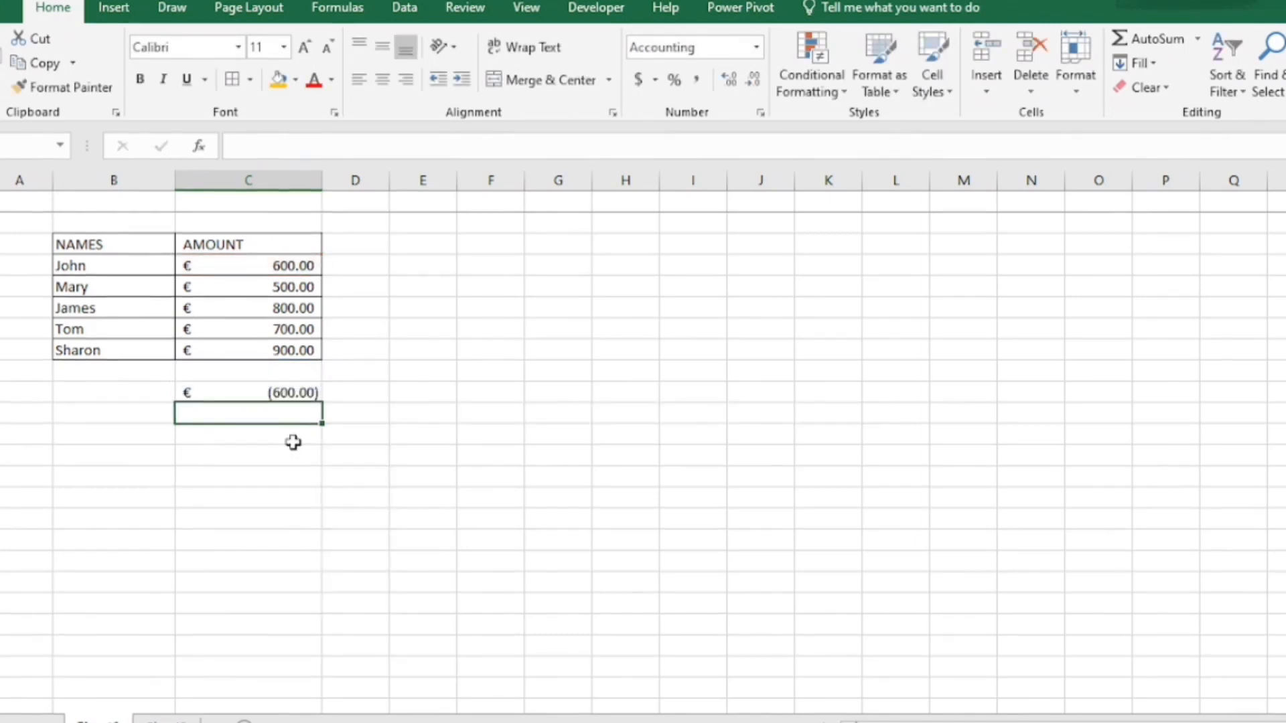
Step: Correct the first reference of the subtraction in cell C10 so that the formula reads =C8-C4
click(295, 390)
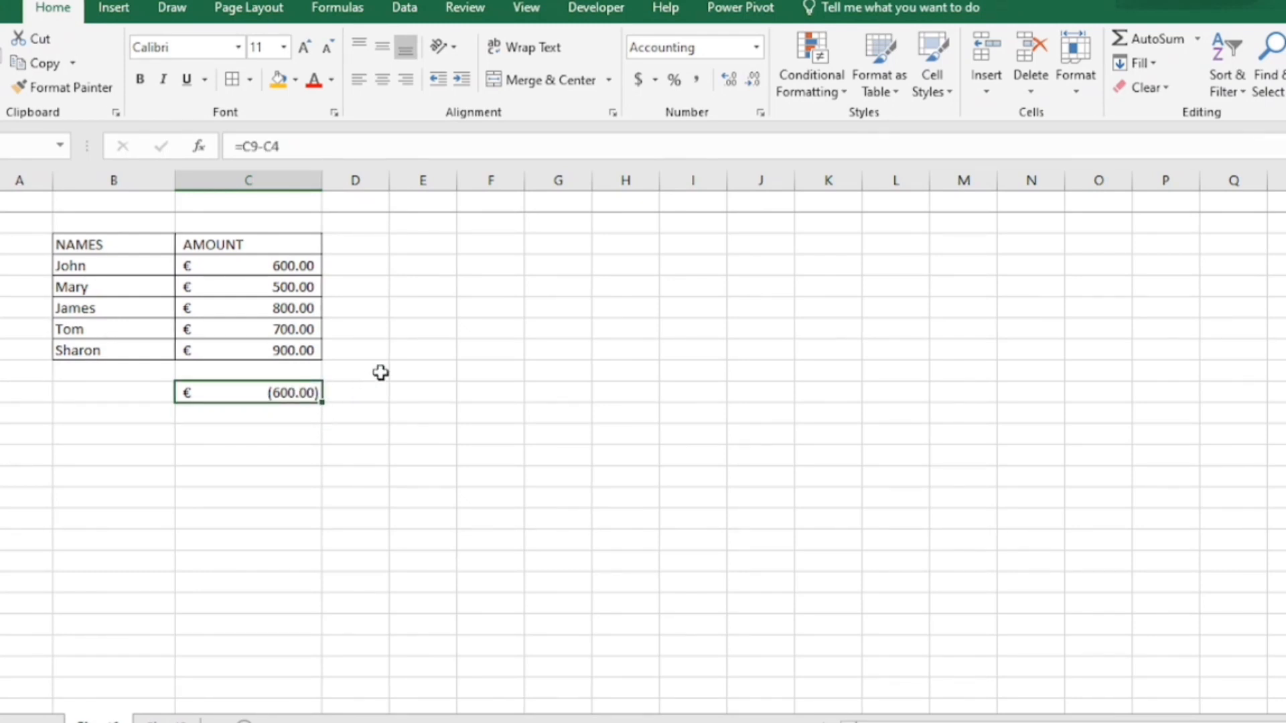
click(337, 140)
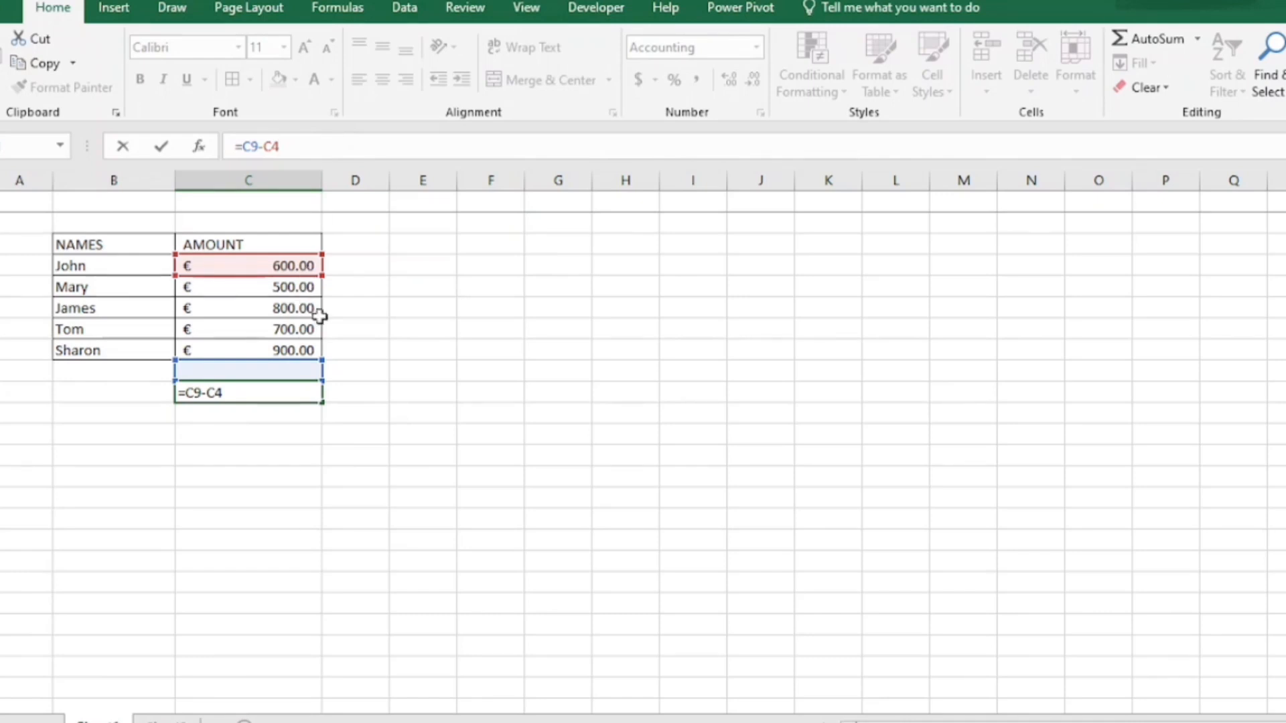
click(361, 391)
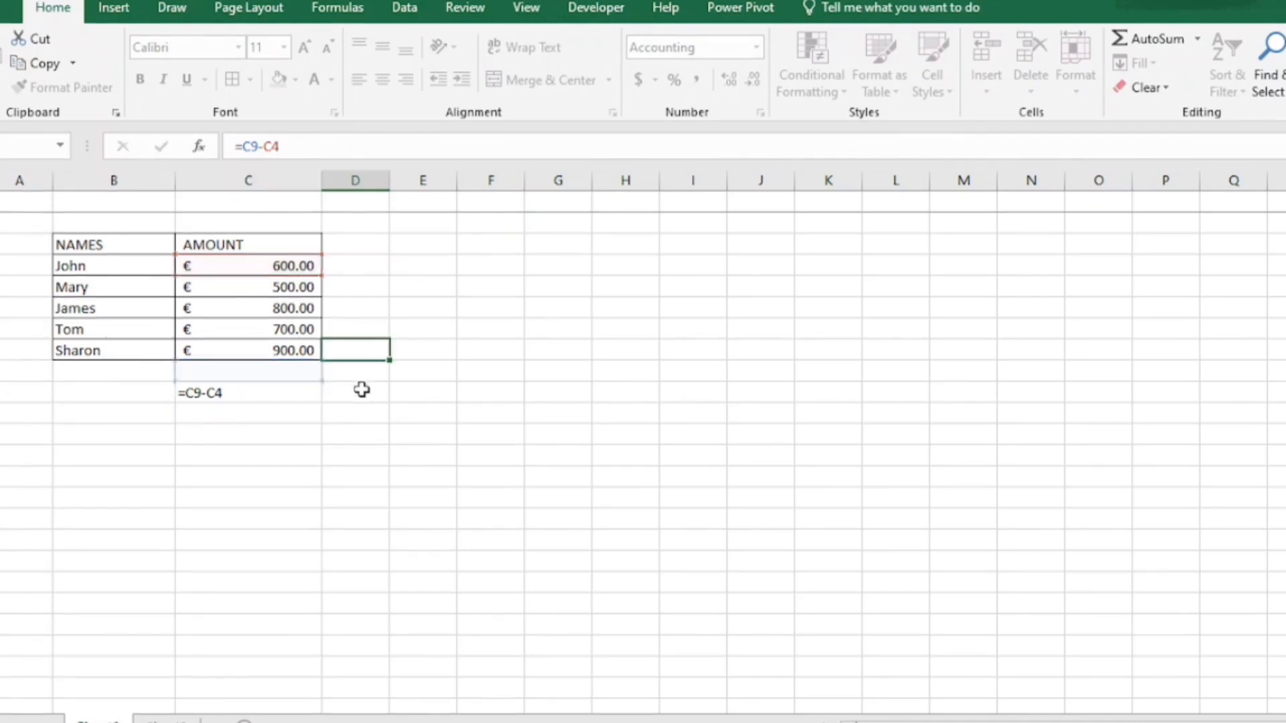
click(295, 392)
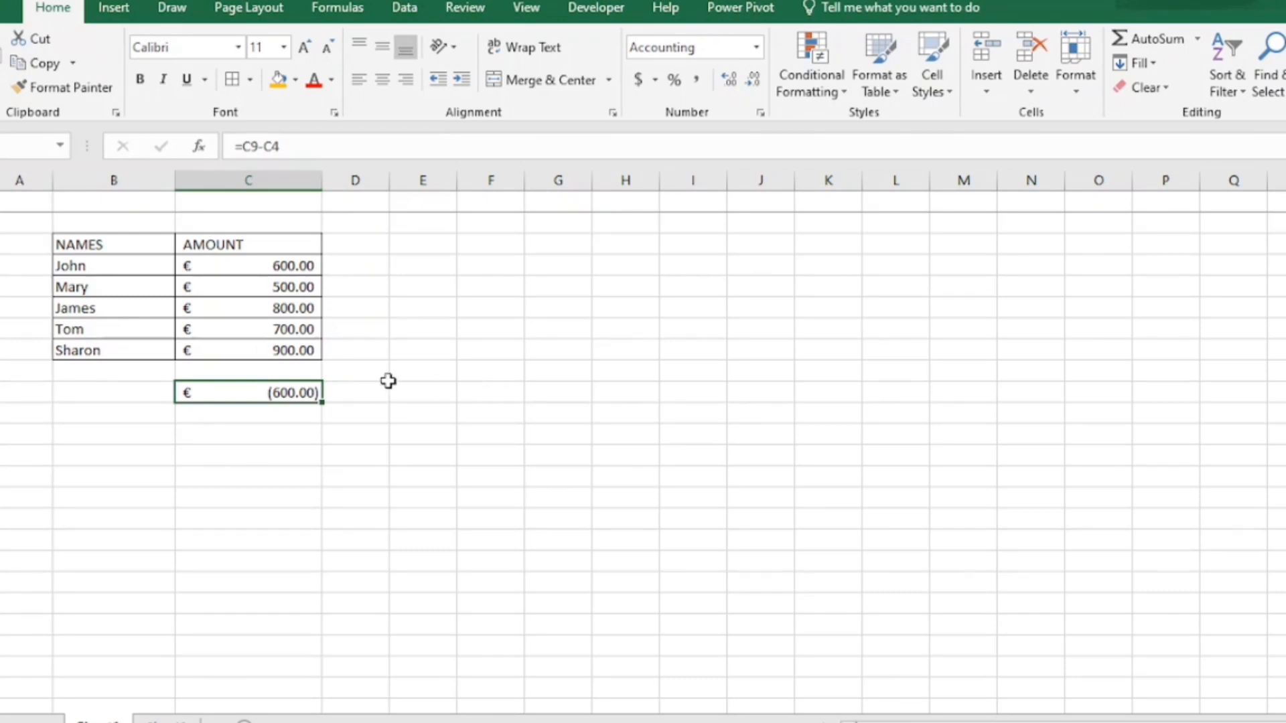
click(263, 371)
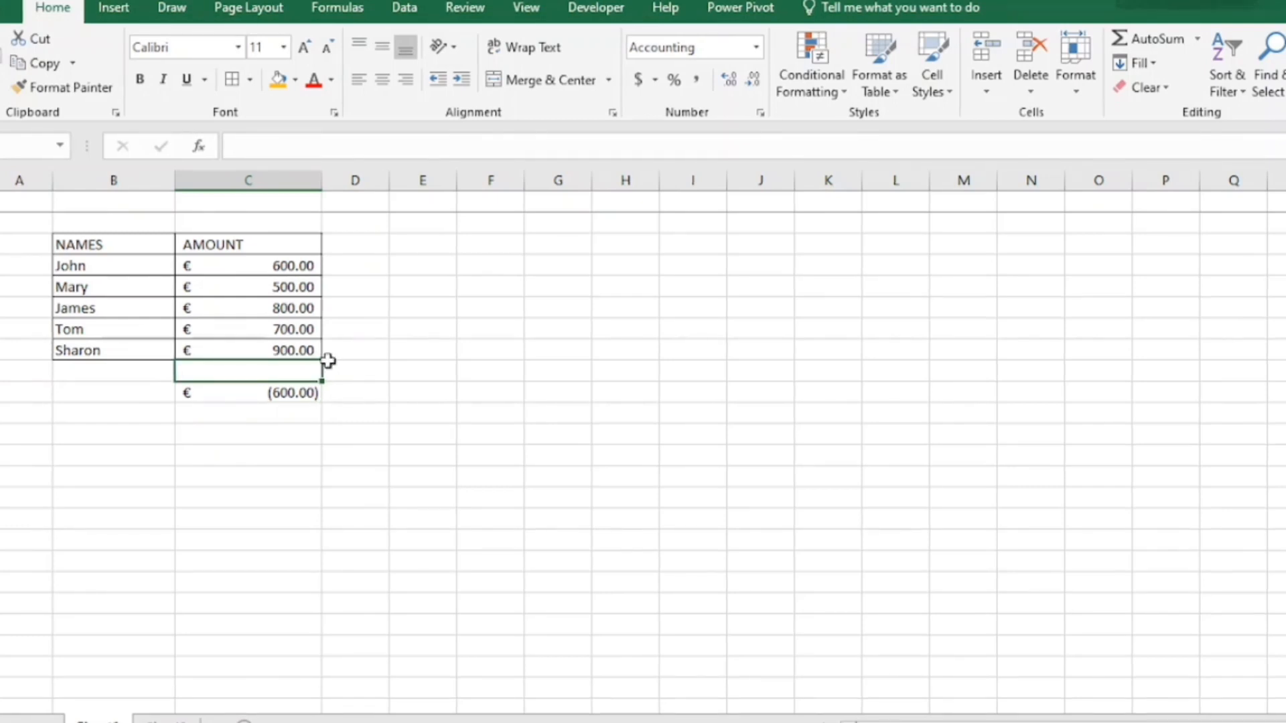
click(284, 394)
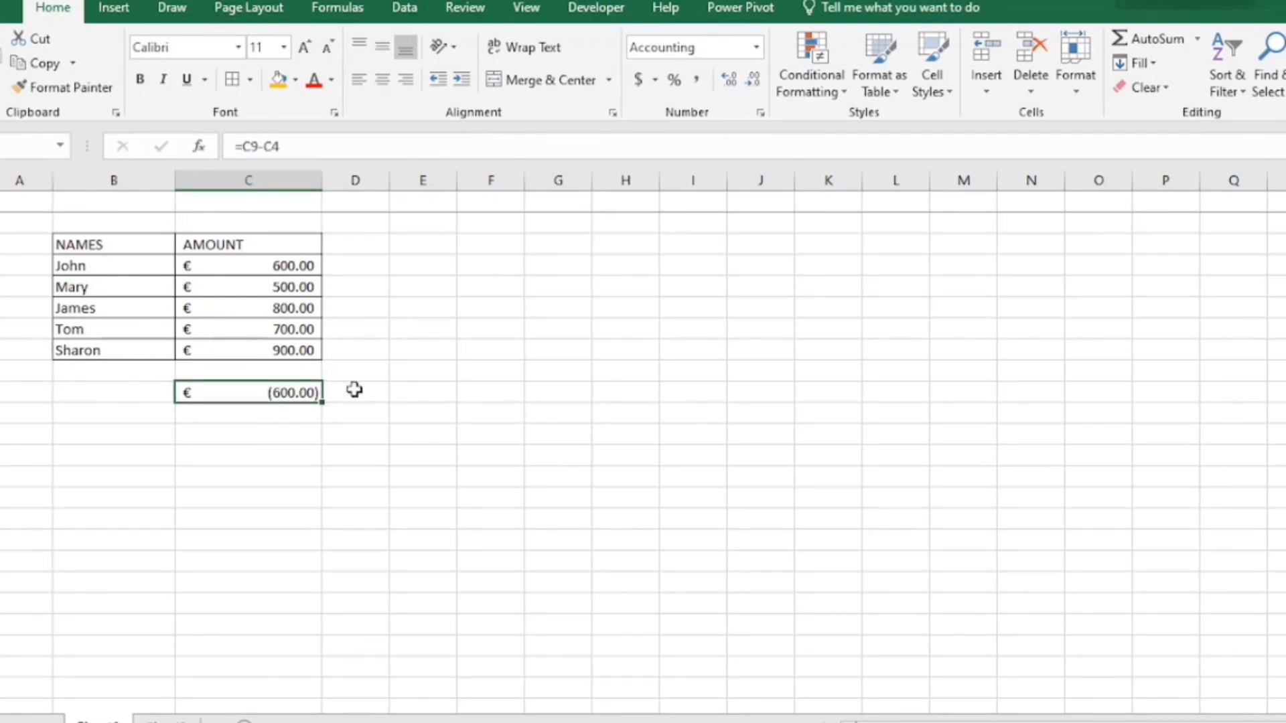
click(256, 144)
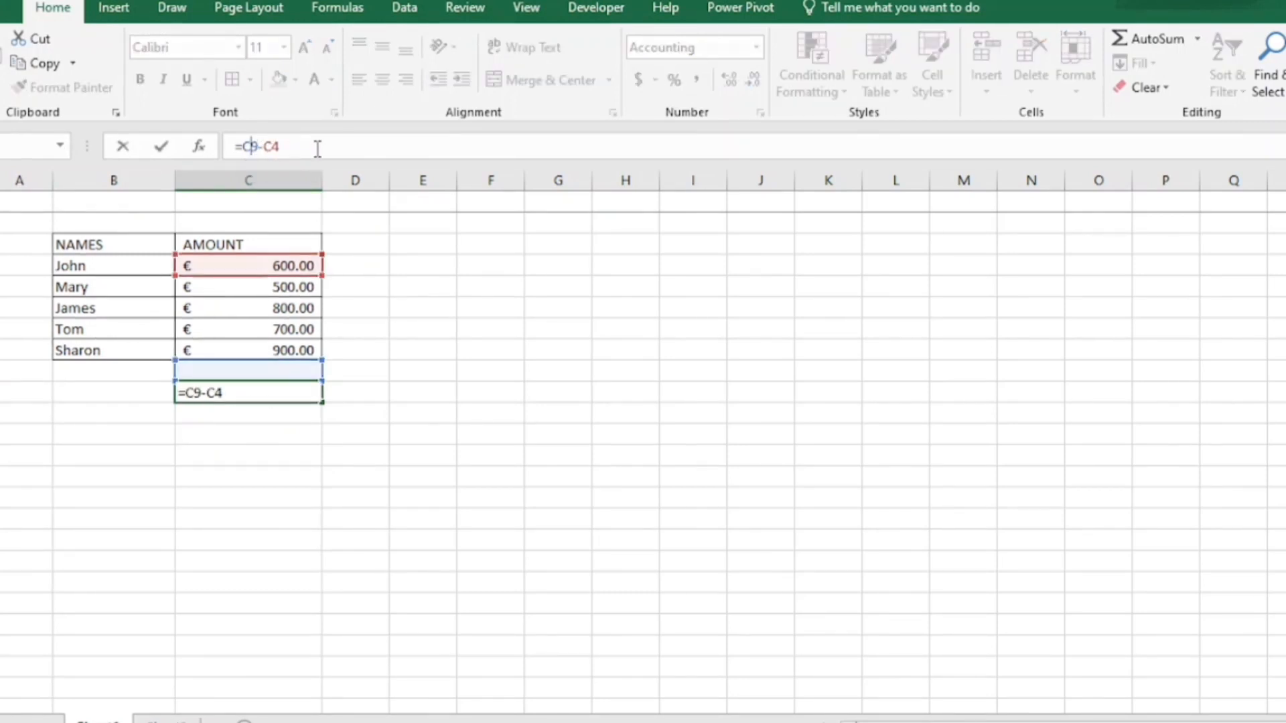
key(Delete)
text(8)
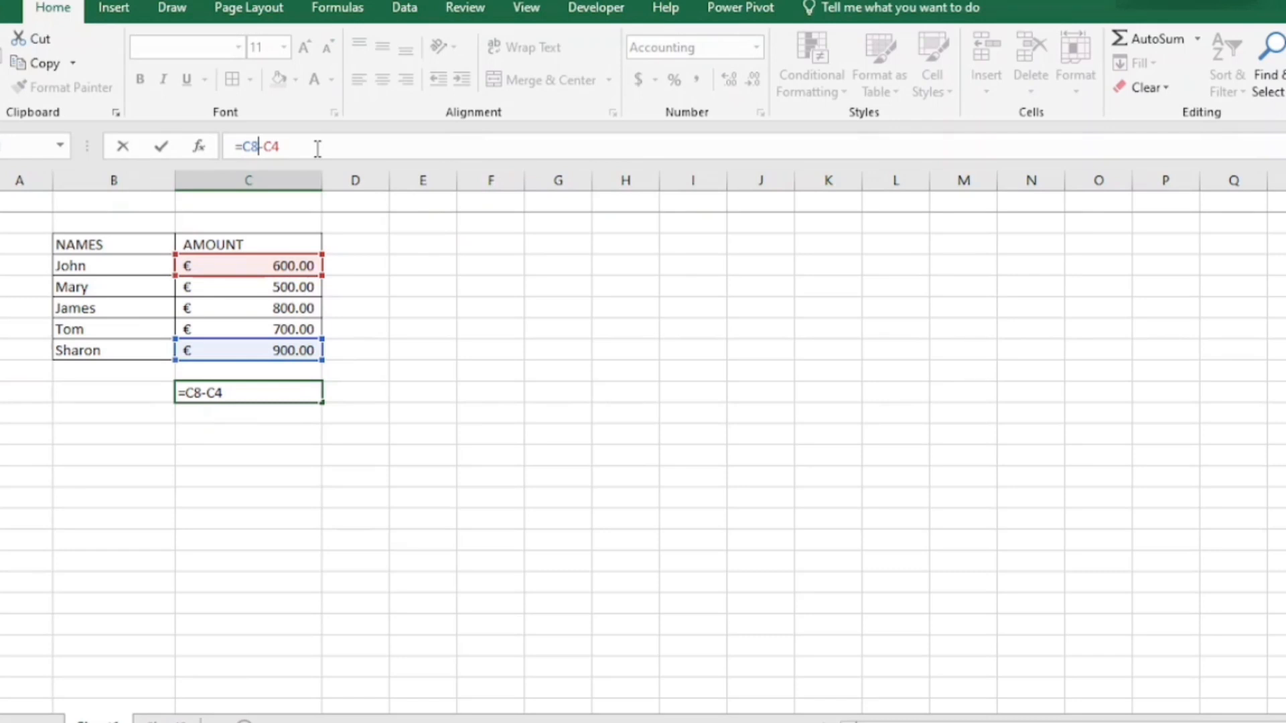
key(Return)
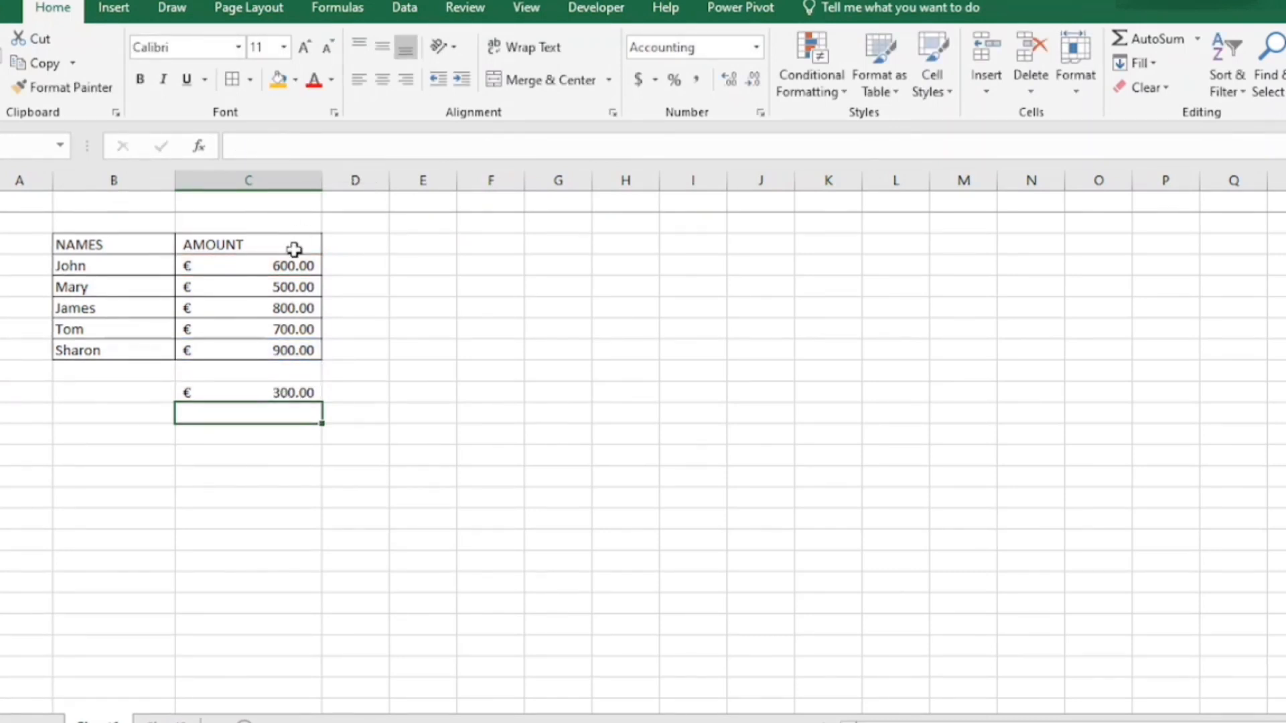
Step: Replace the subtraction in cell C10 with the three-cell formula =C8-C4-C5
click(264, 396)
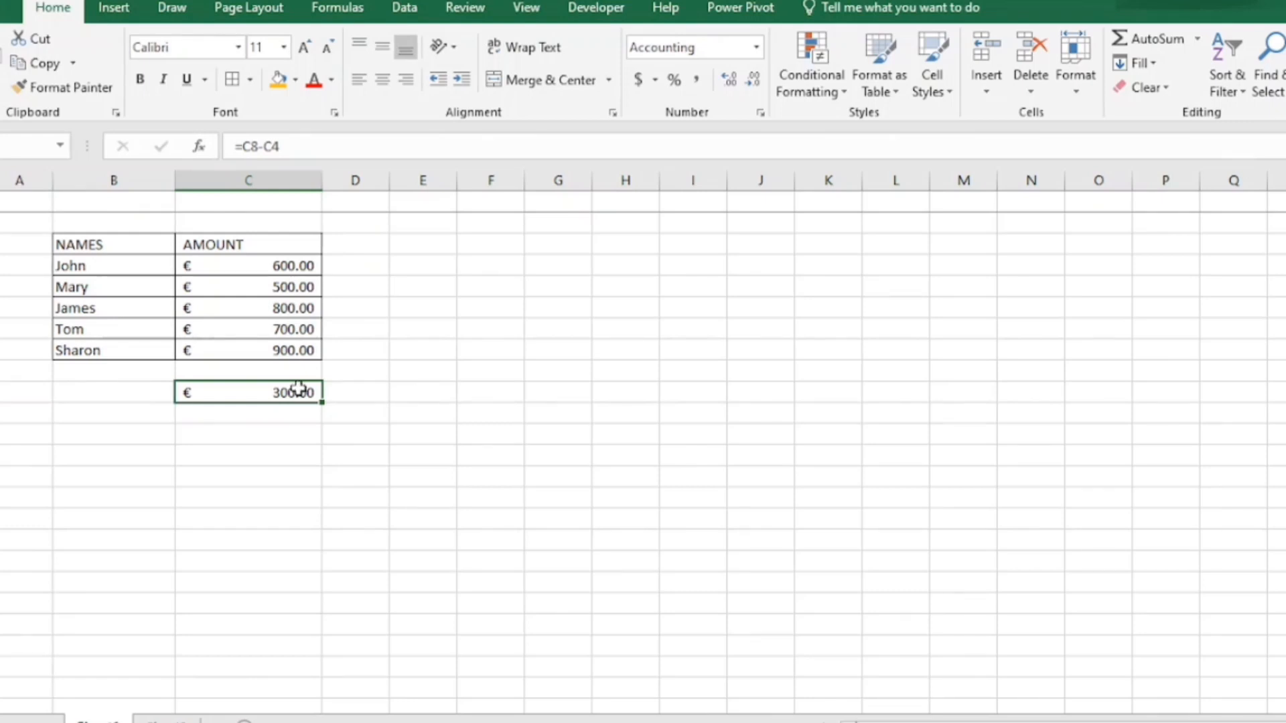
key(BackSpace)
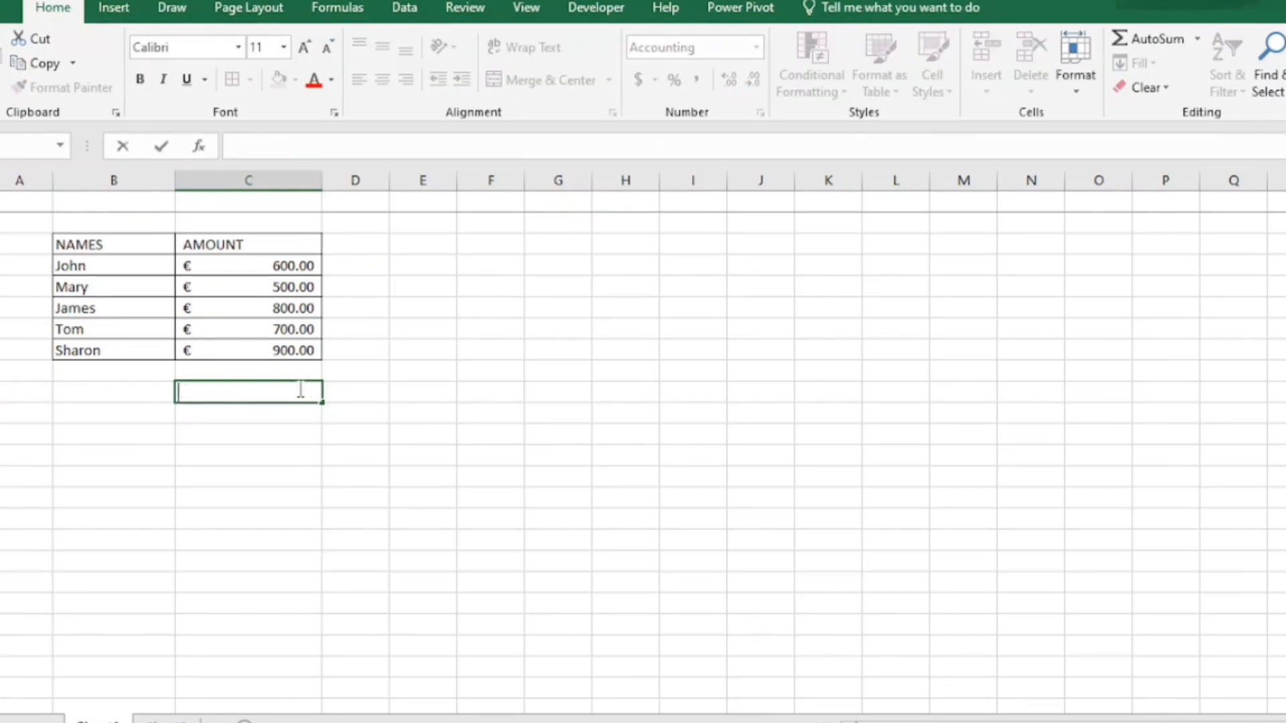
text(=)
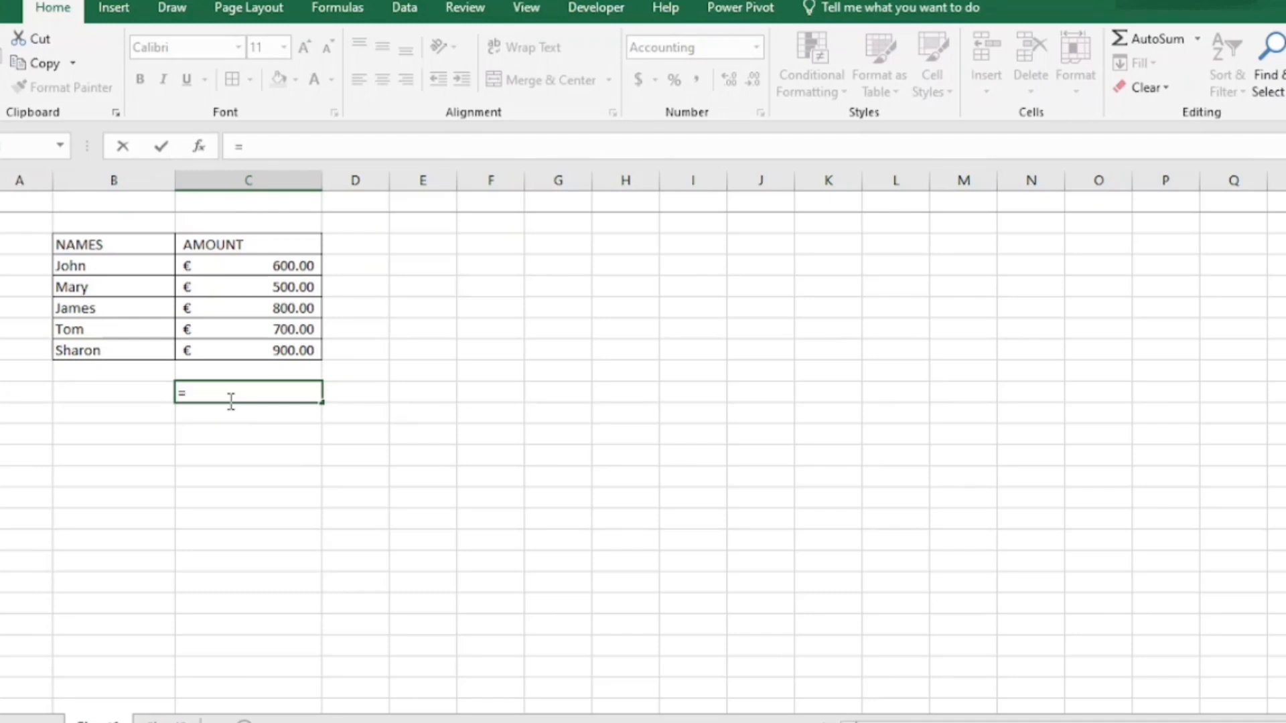
text(C8)
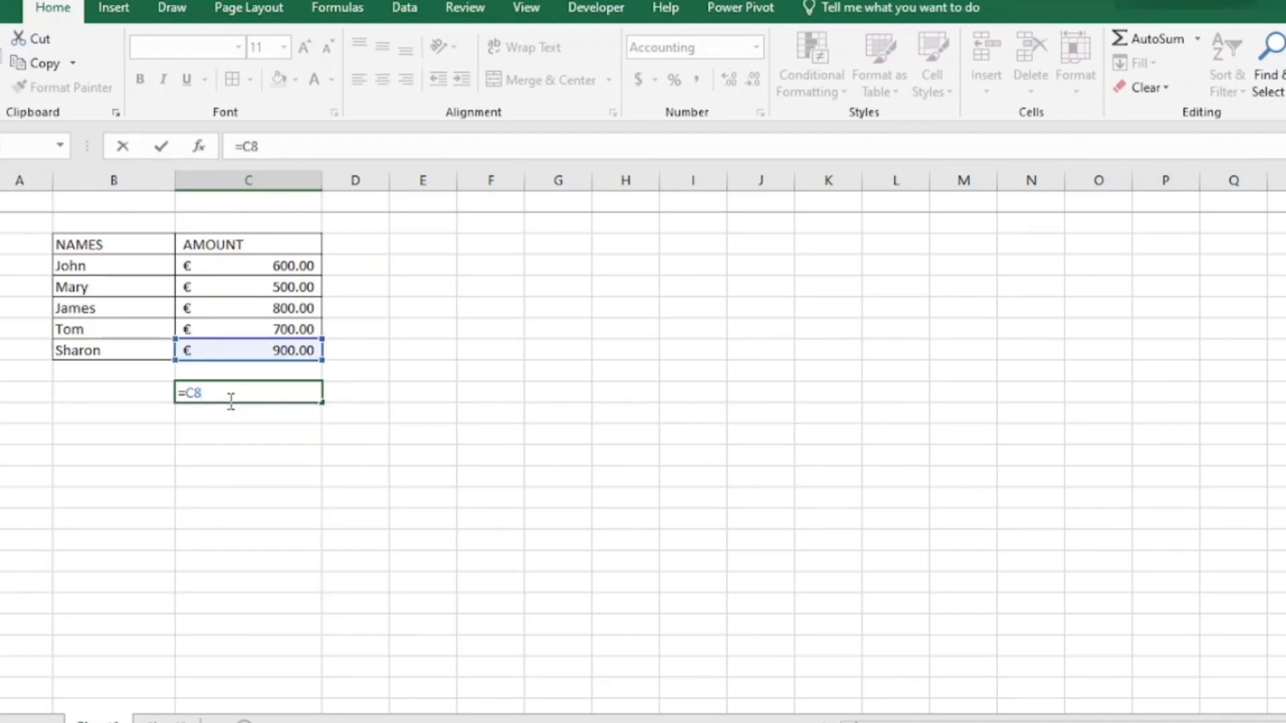
text(-C$)
key(BackSpace)
text(4-)
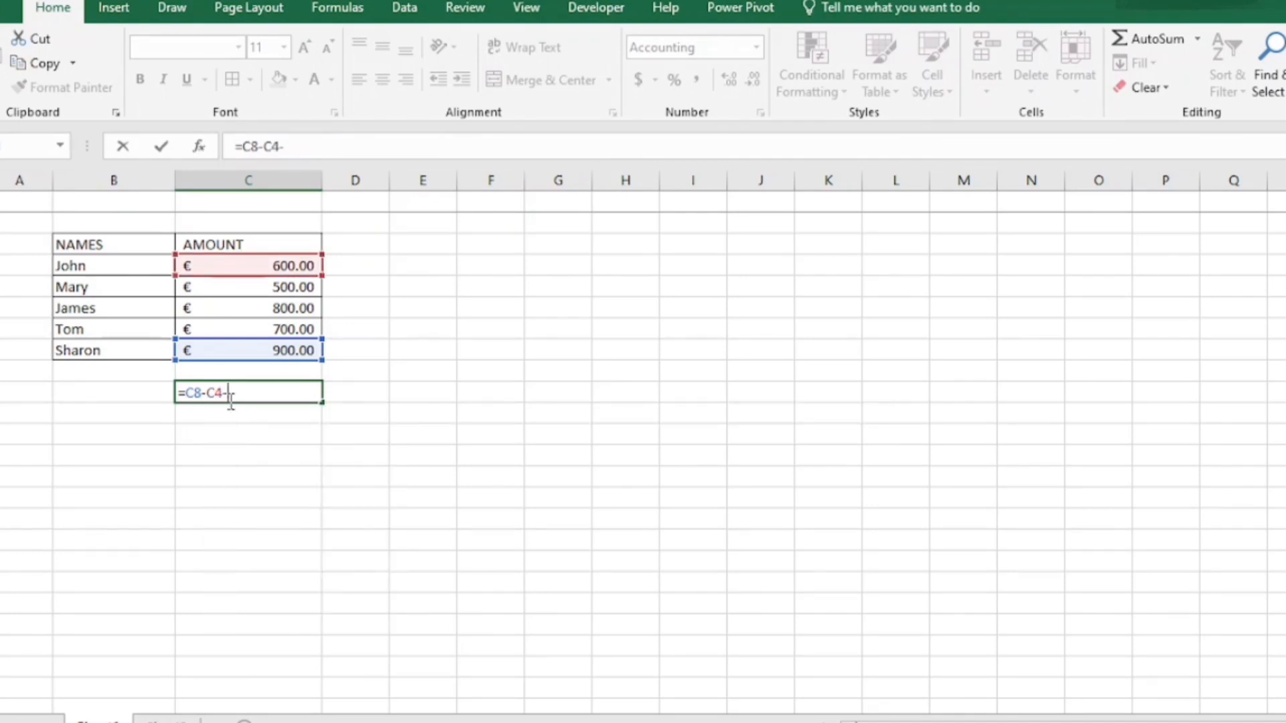
text(C)
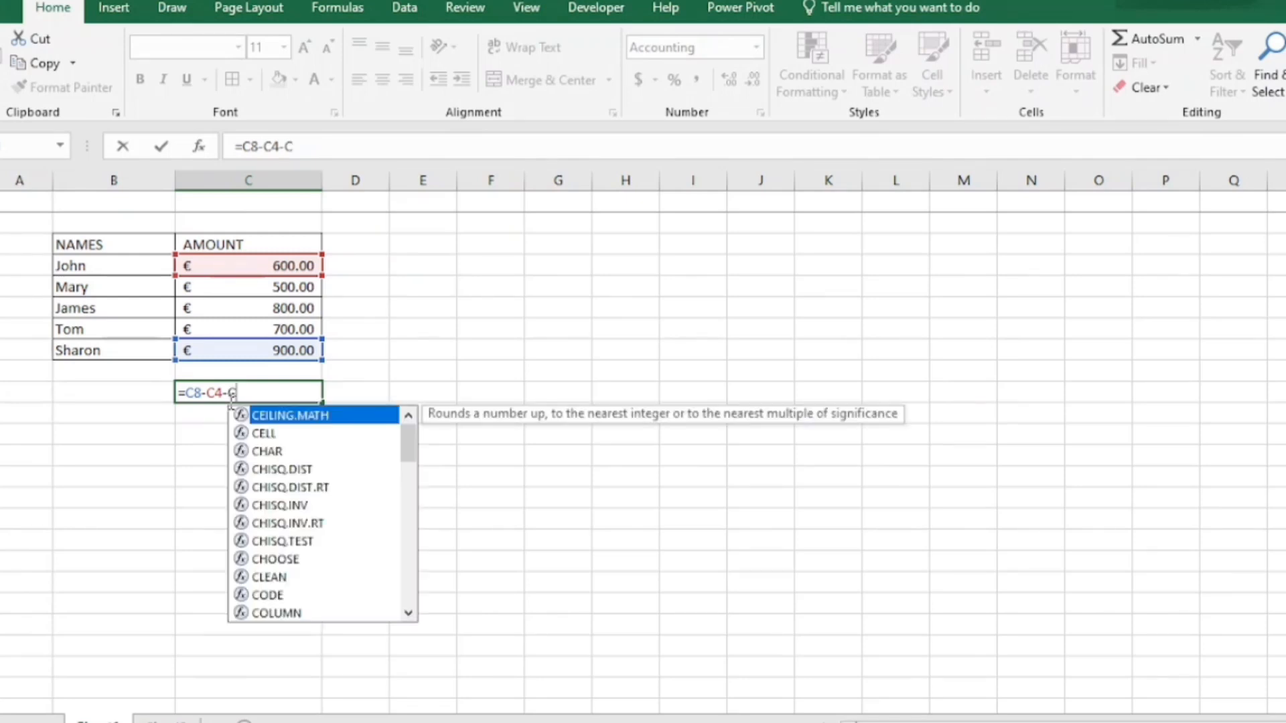
text(5)
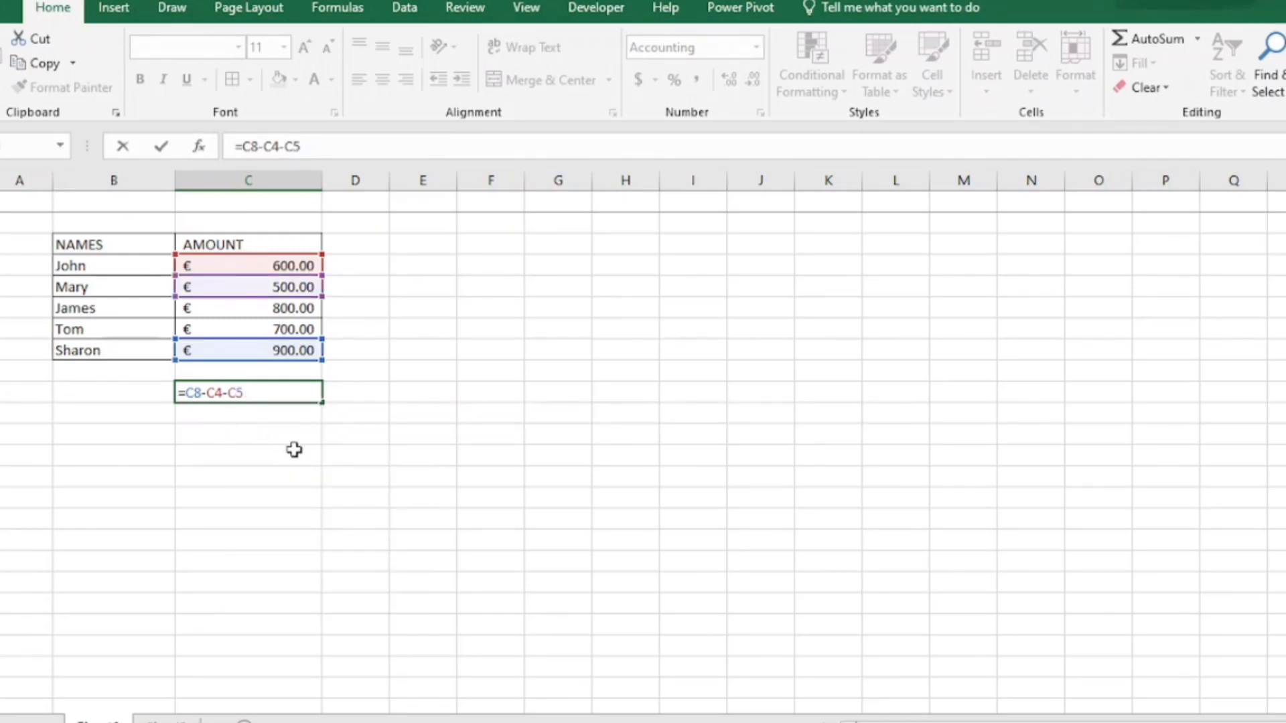
key(Return)
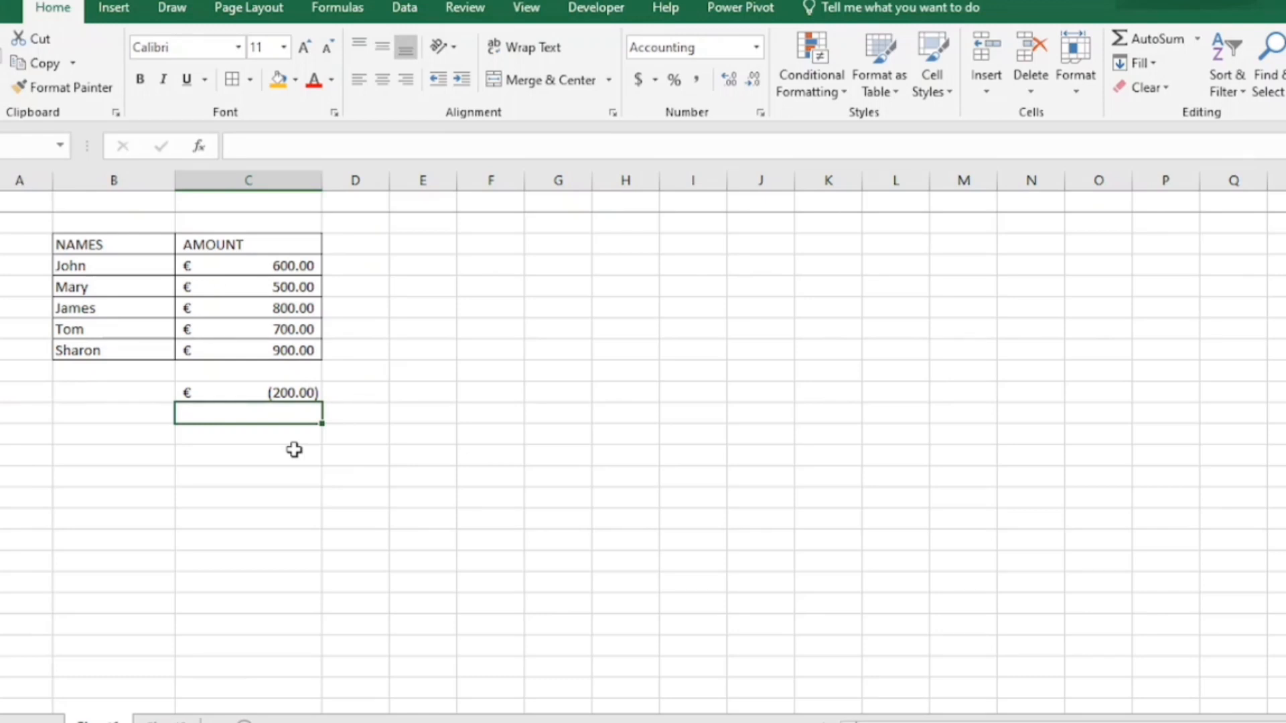
Step: Clear the subtraction from cell C10 and enter the division formula =C6/C5 there
key(Up)
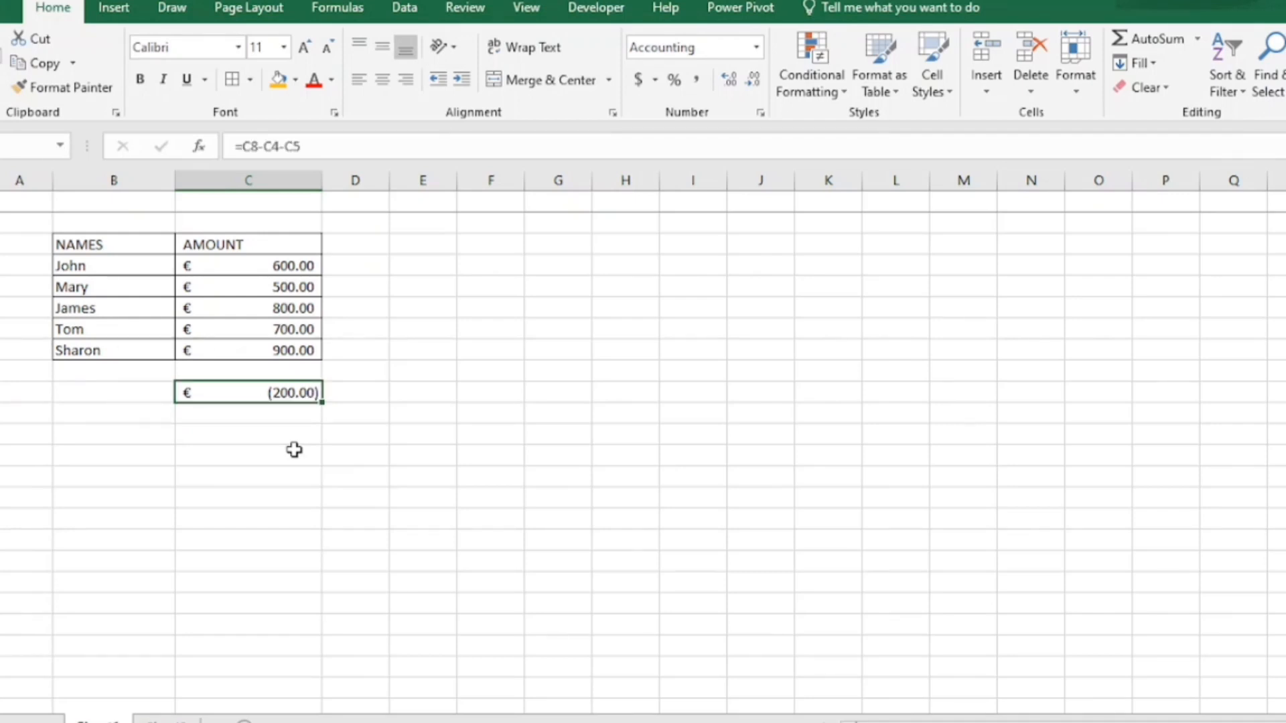
key(Delete)
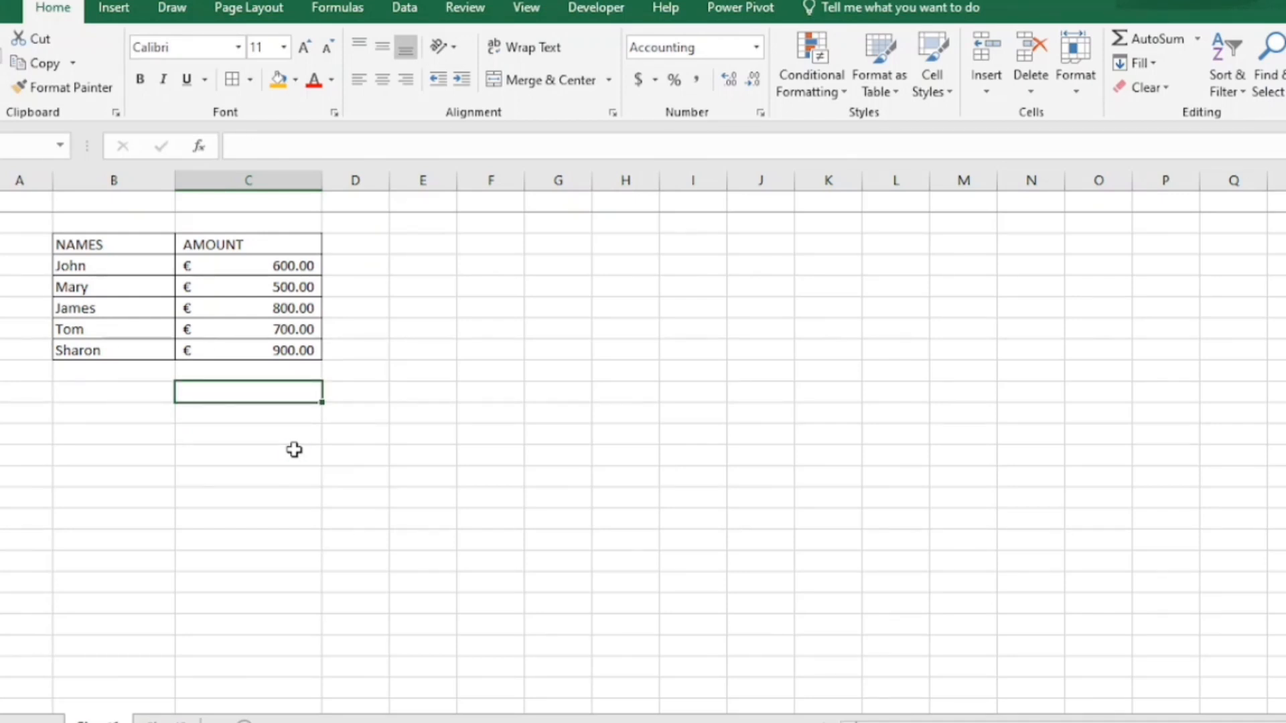
text(=)
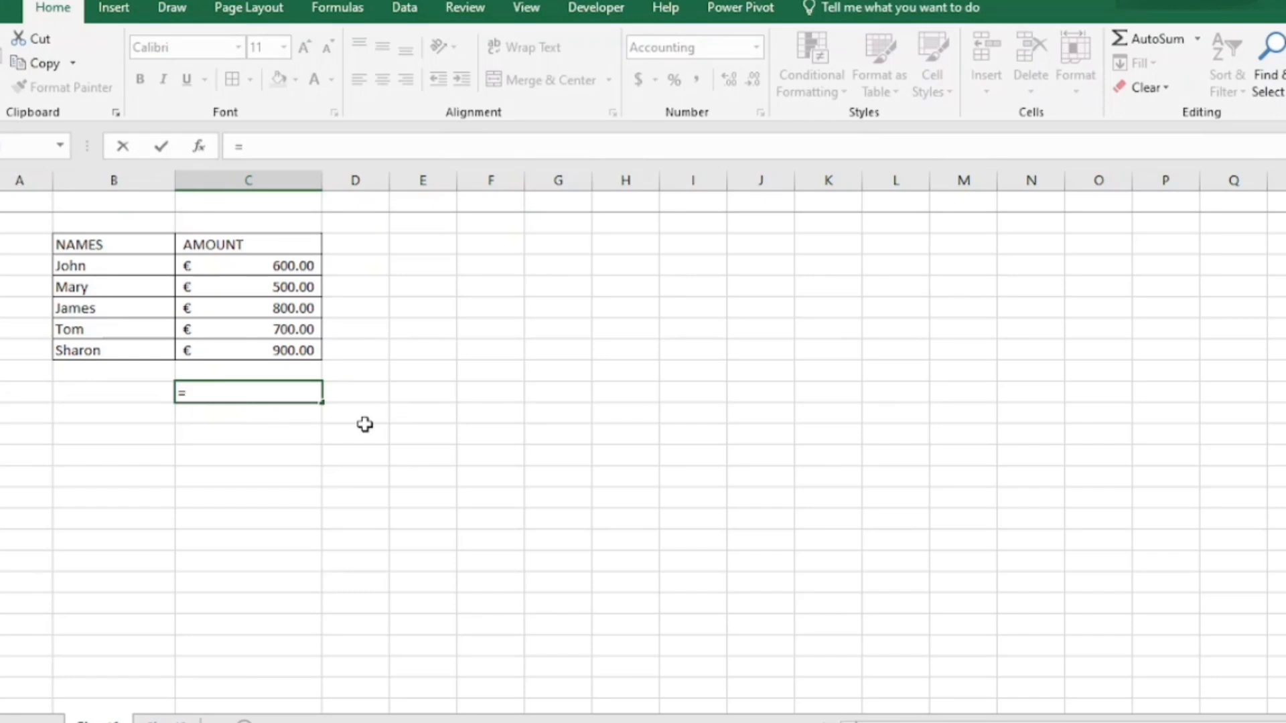
text(C)
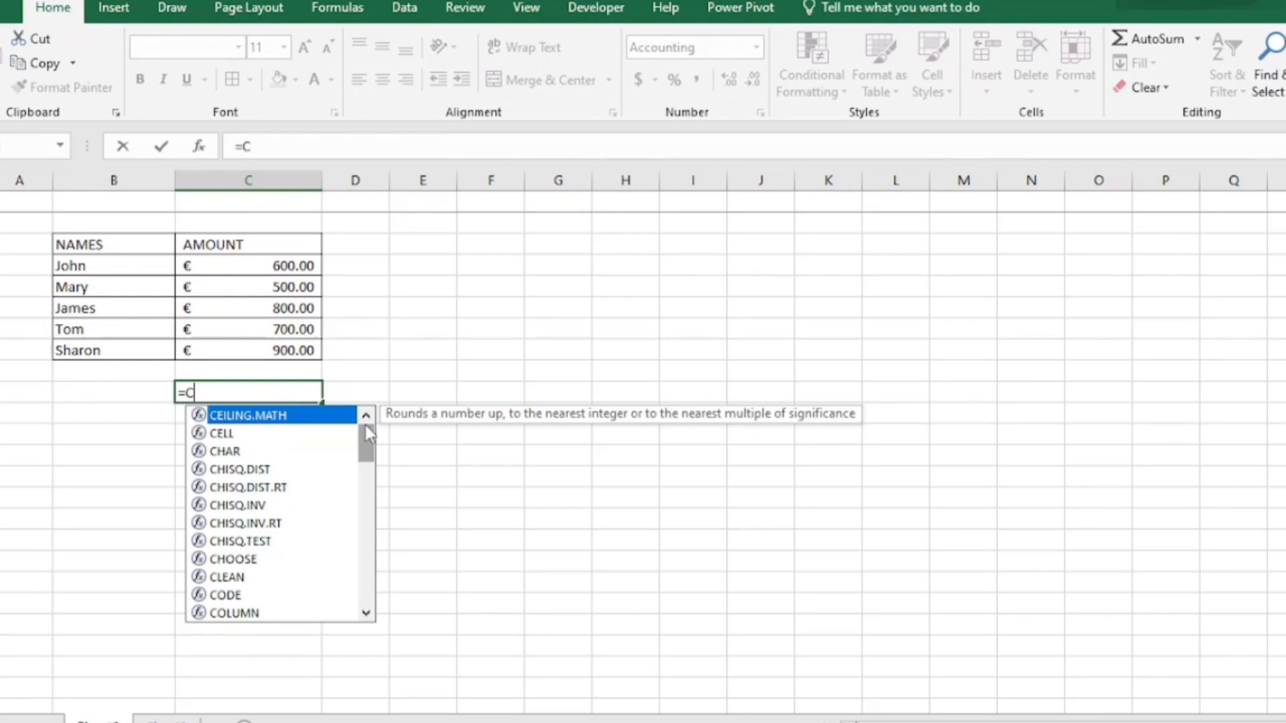
text(6)
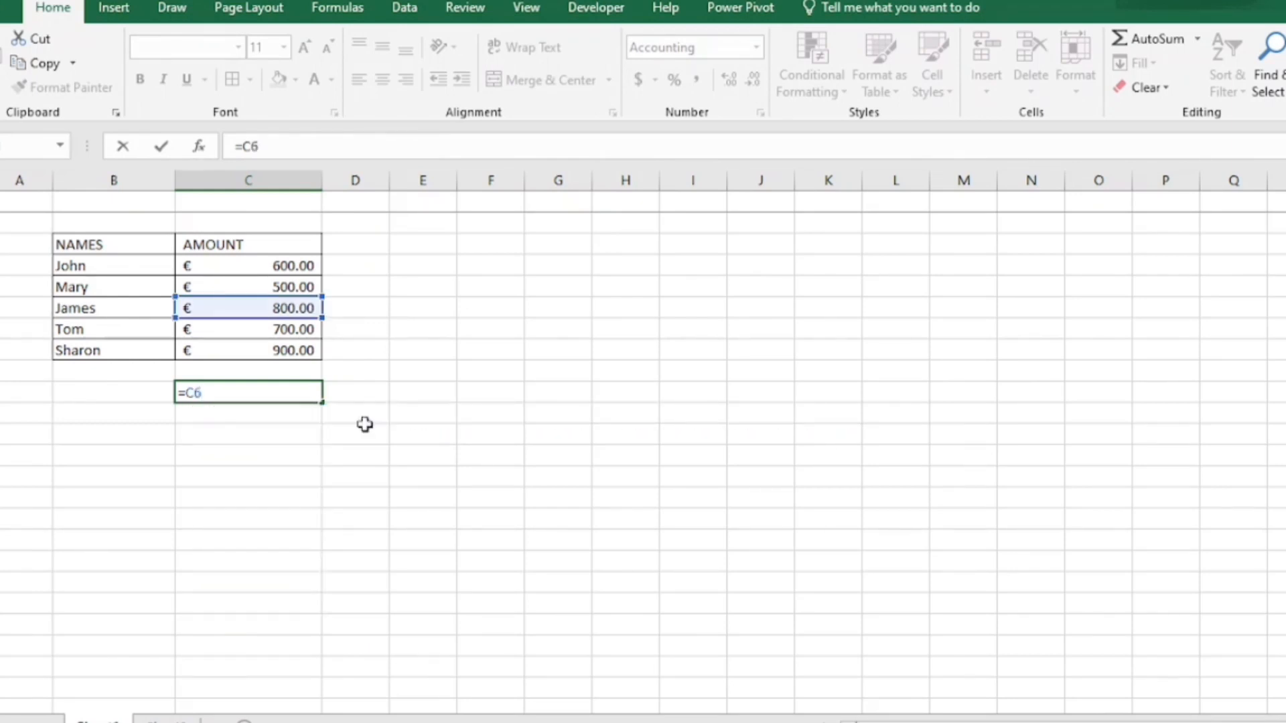
text(/)
text(c)
key(BackSpace)
text(C)
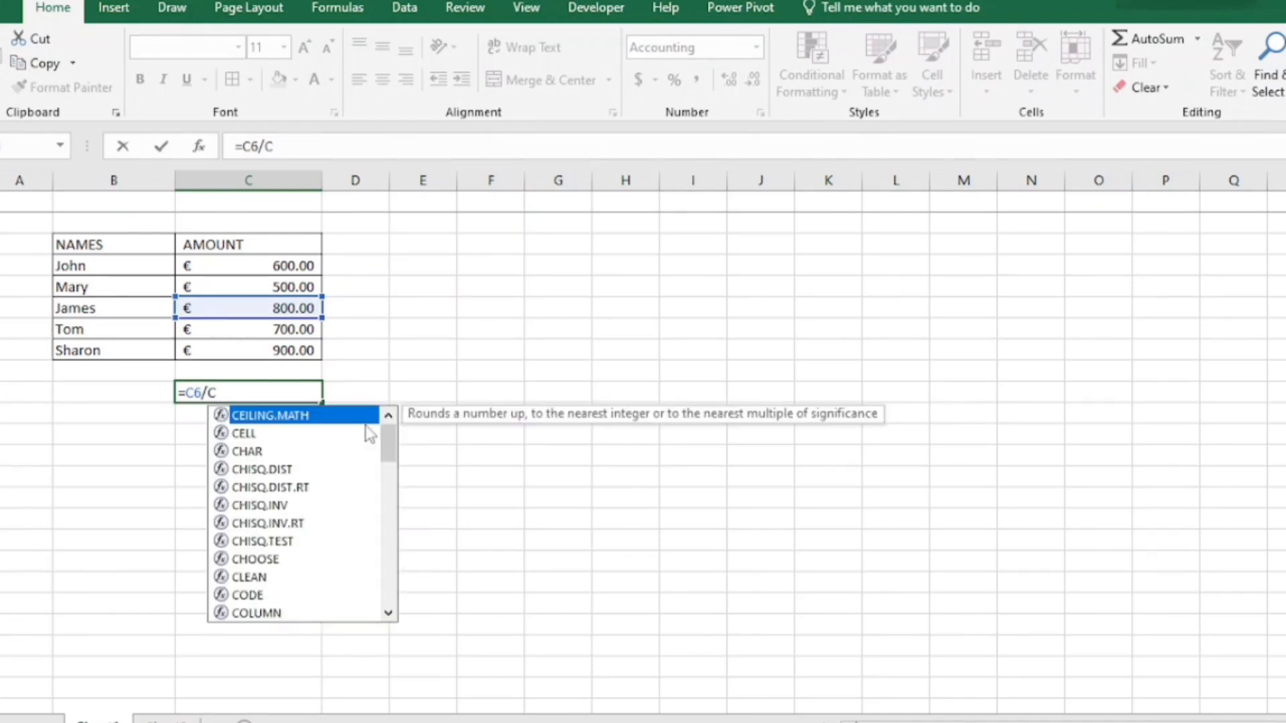
text(5)
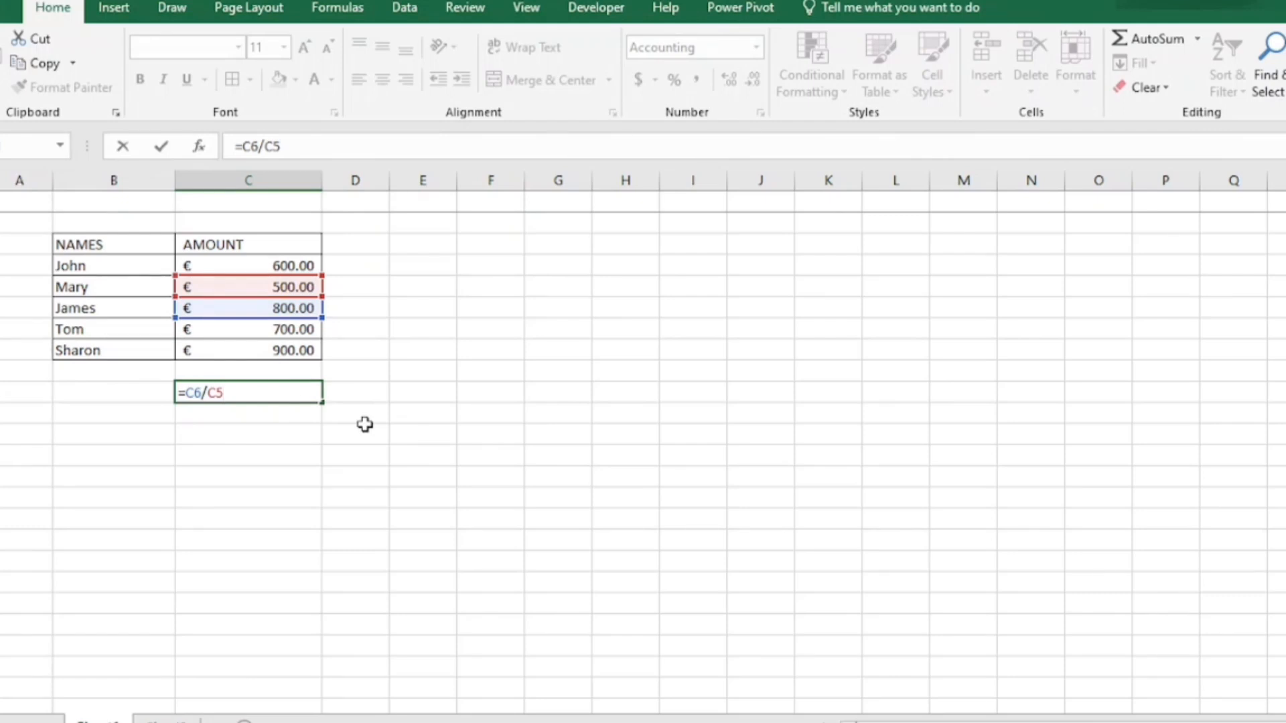
key(Return)
Step: Overwrite the division in cell C10 with the formula =C8/C4
key(Up)
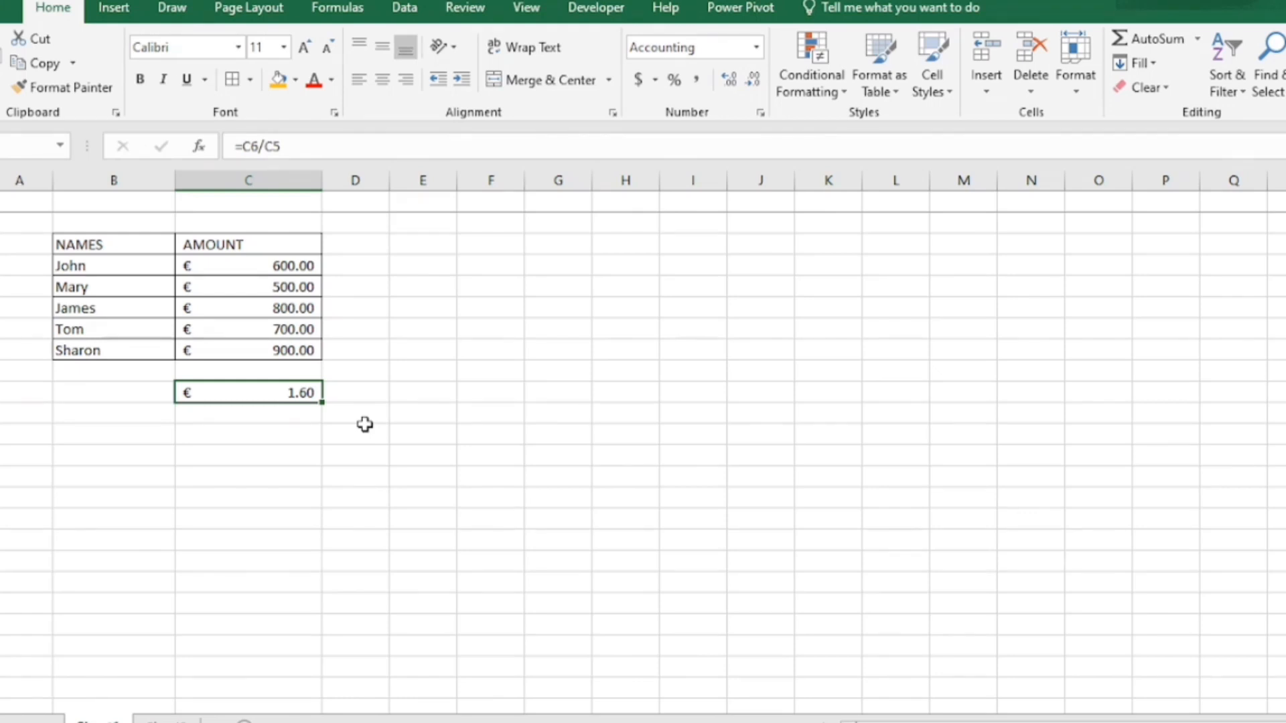
text(=)
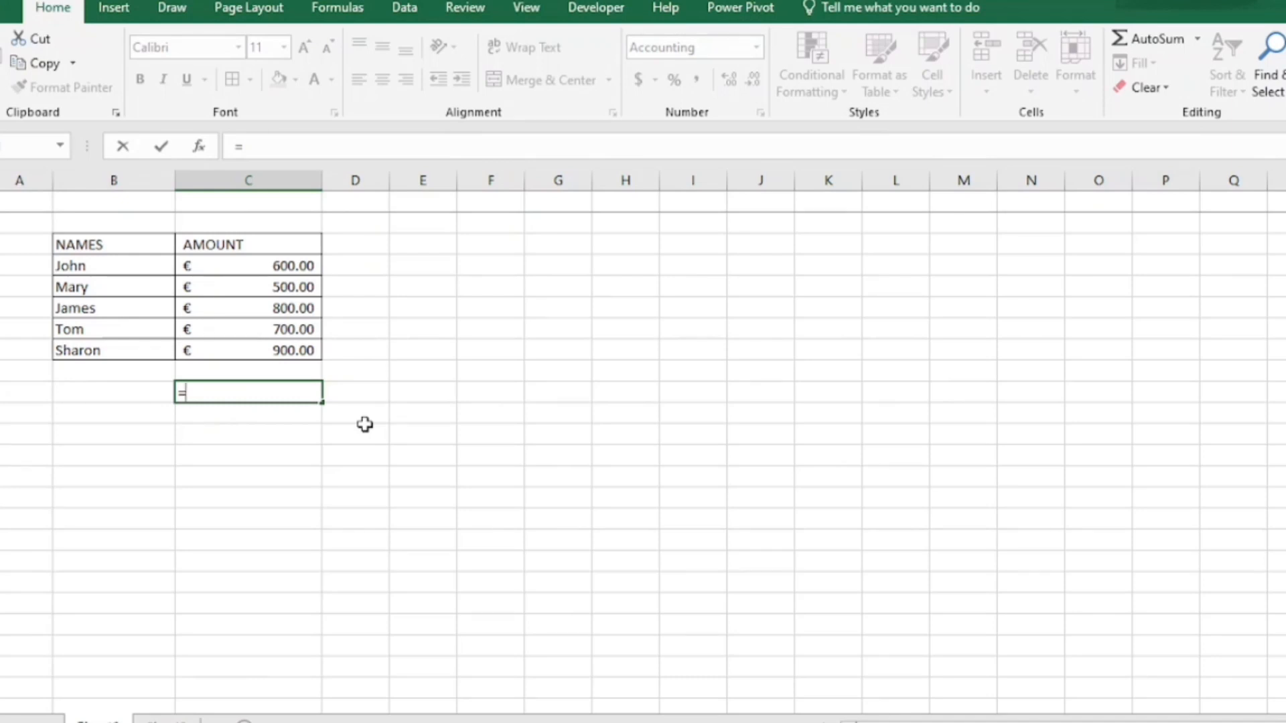
text(C)
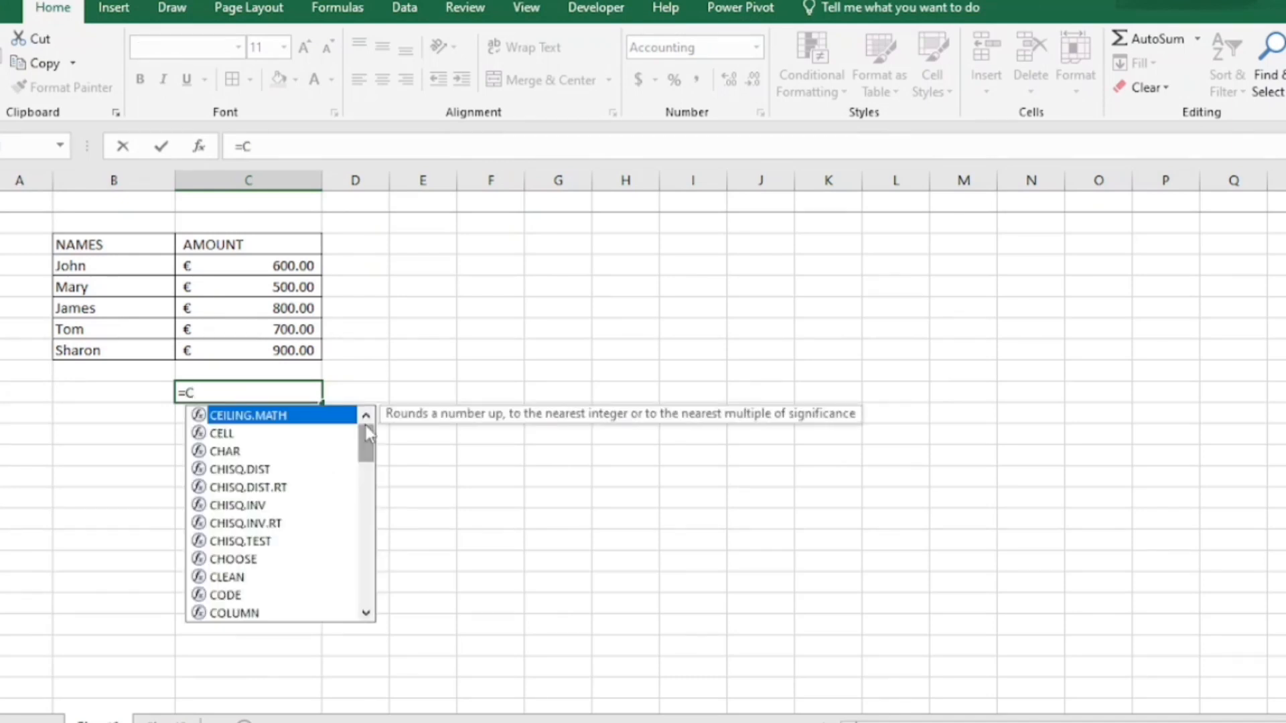
text(8/)
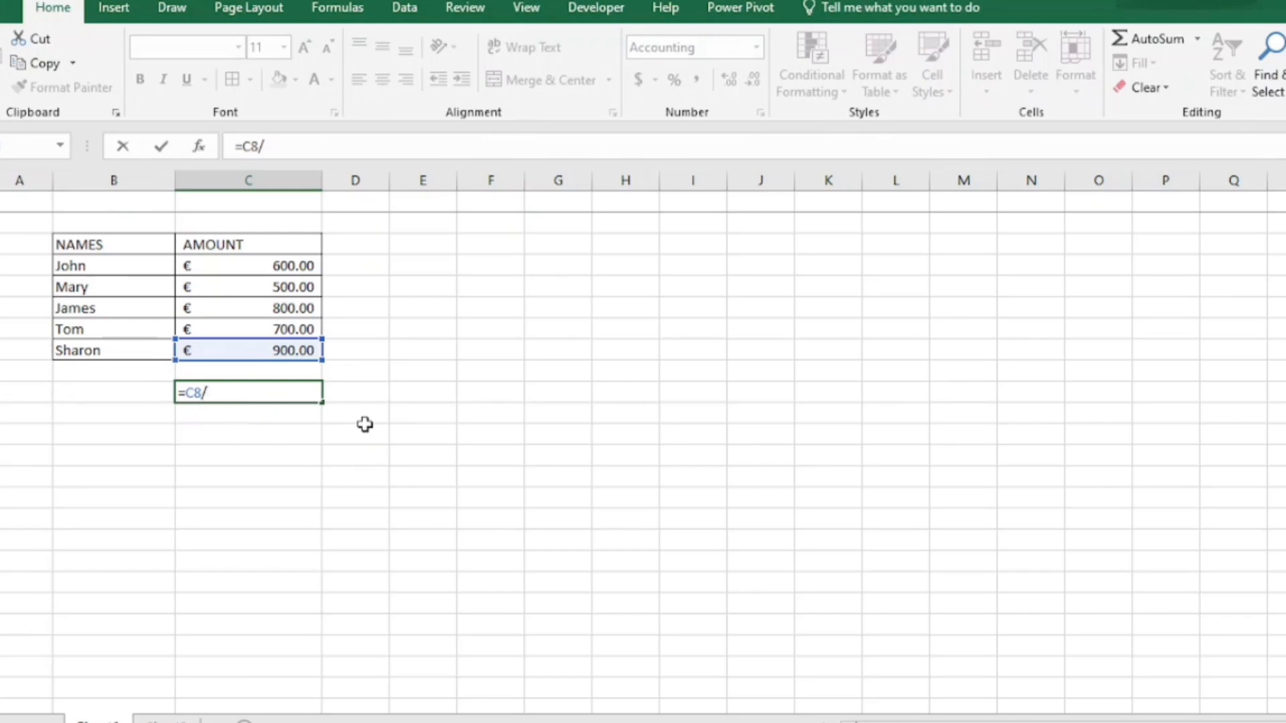
text(C)
text(4)
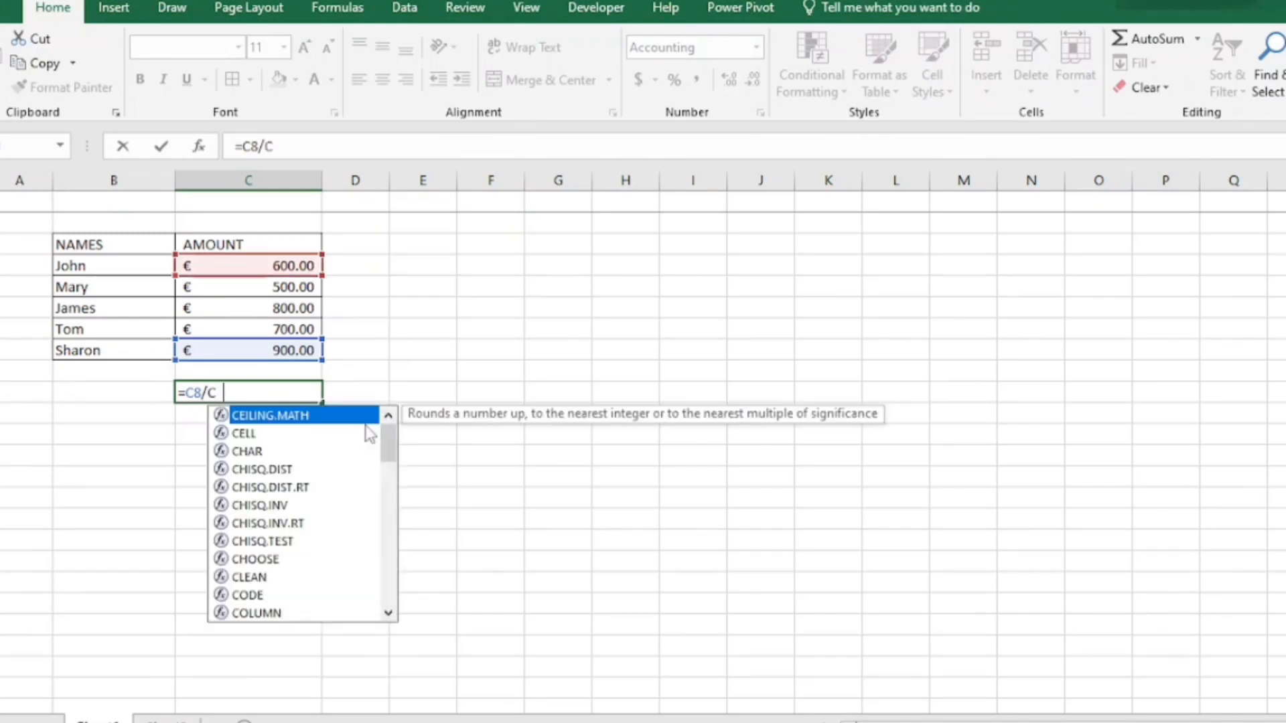
key(Return)
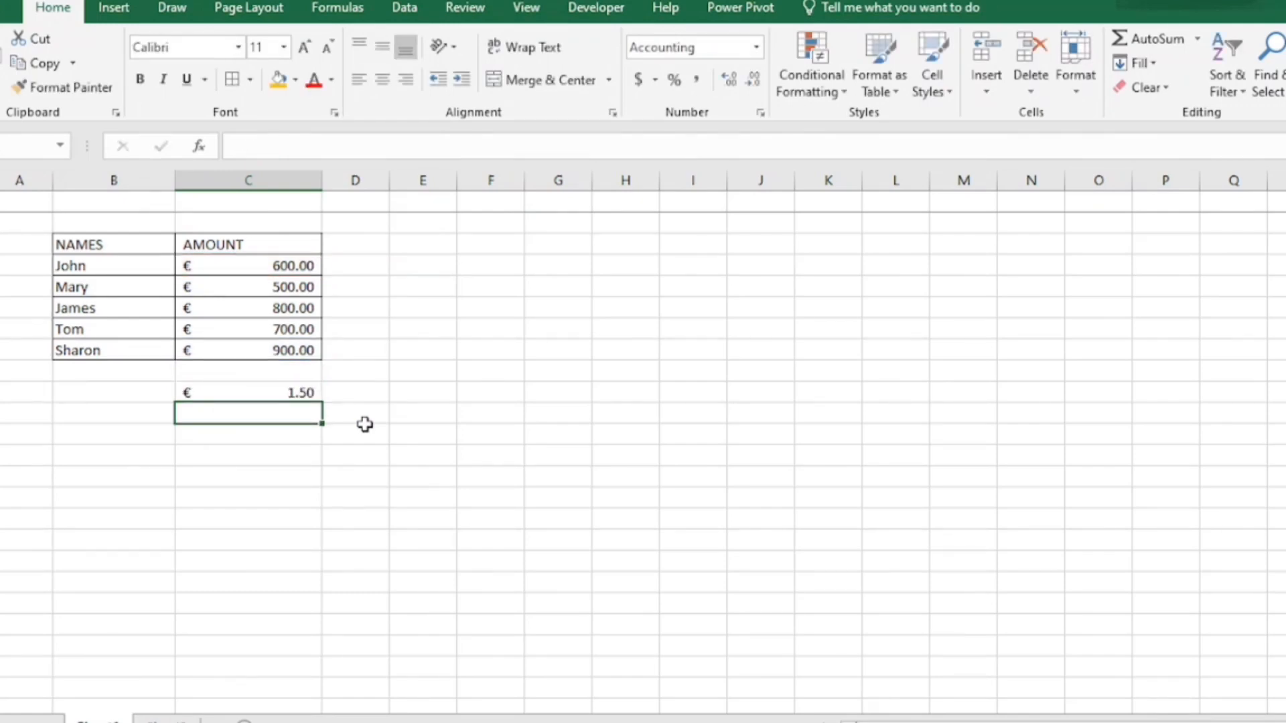
Step: Overwrite cell C10 with the multiplication formula =C5*C8
key(Up)
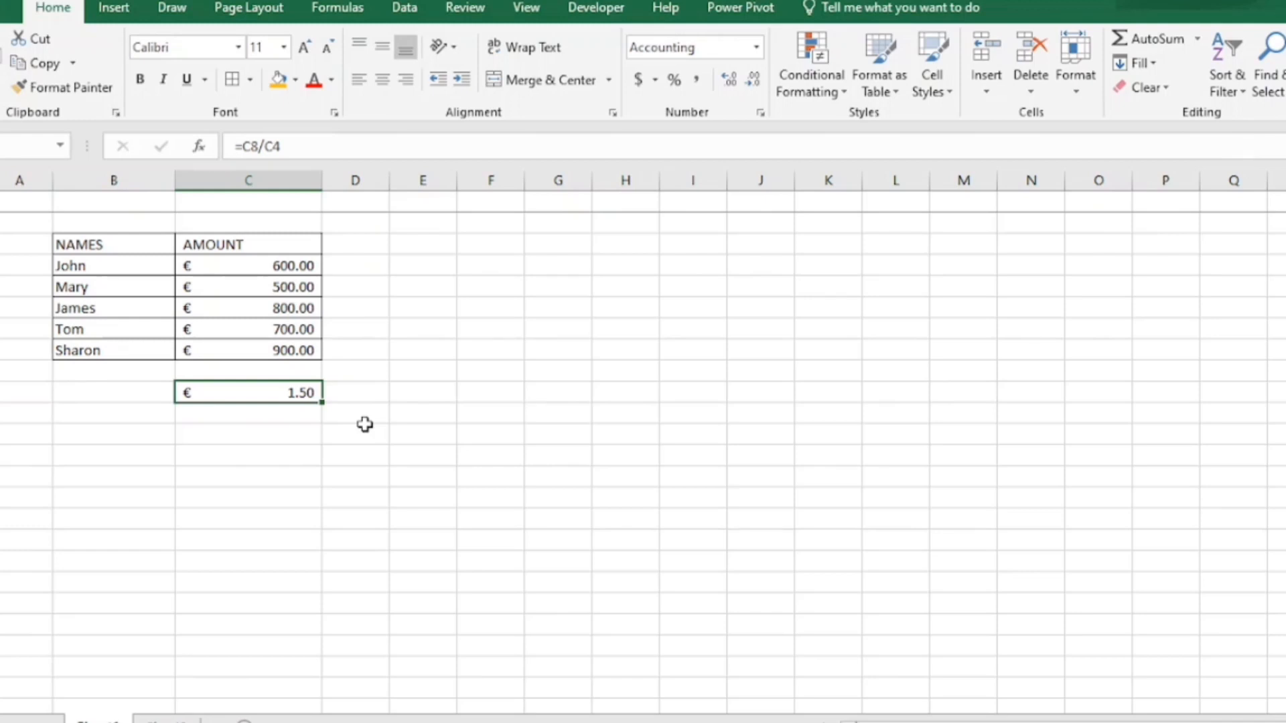
text(=)
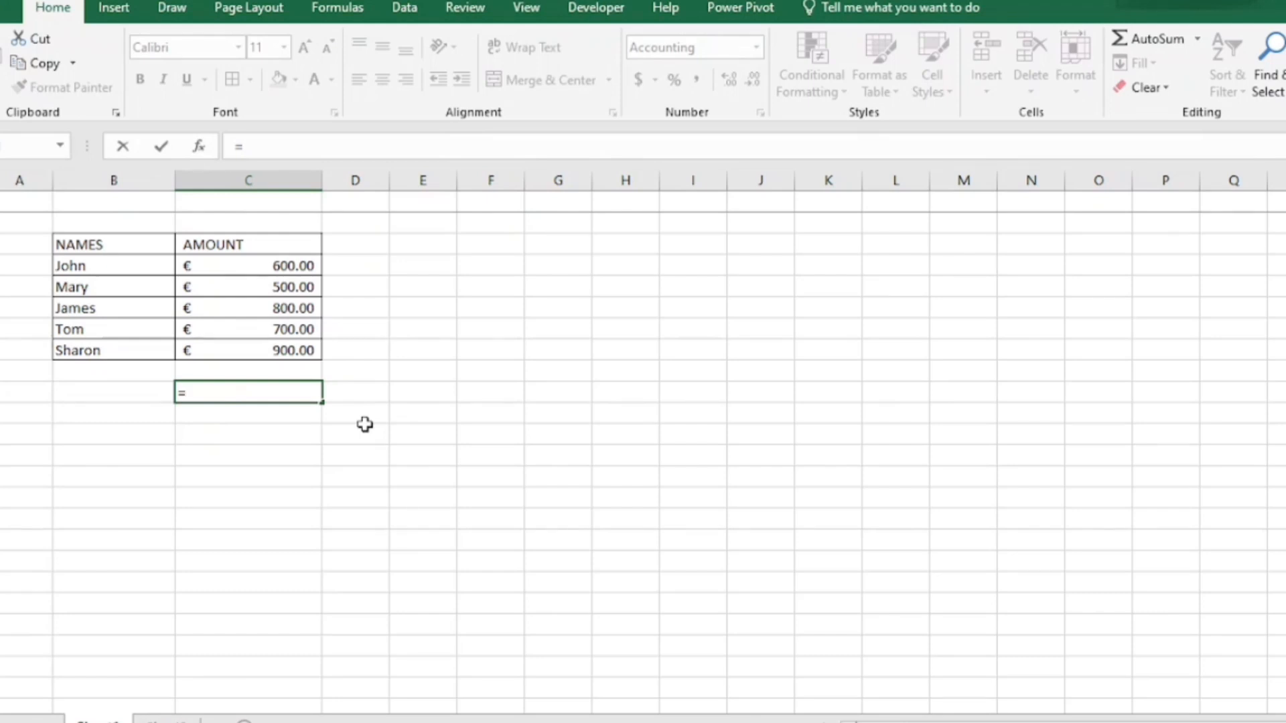
text(C)
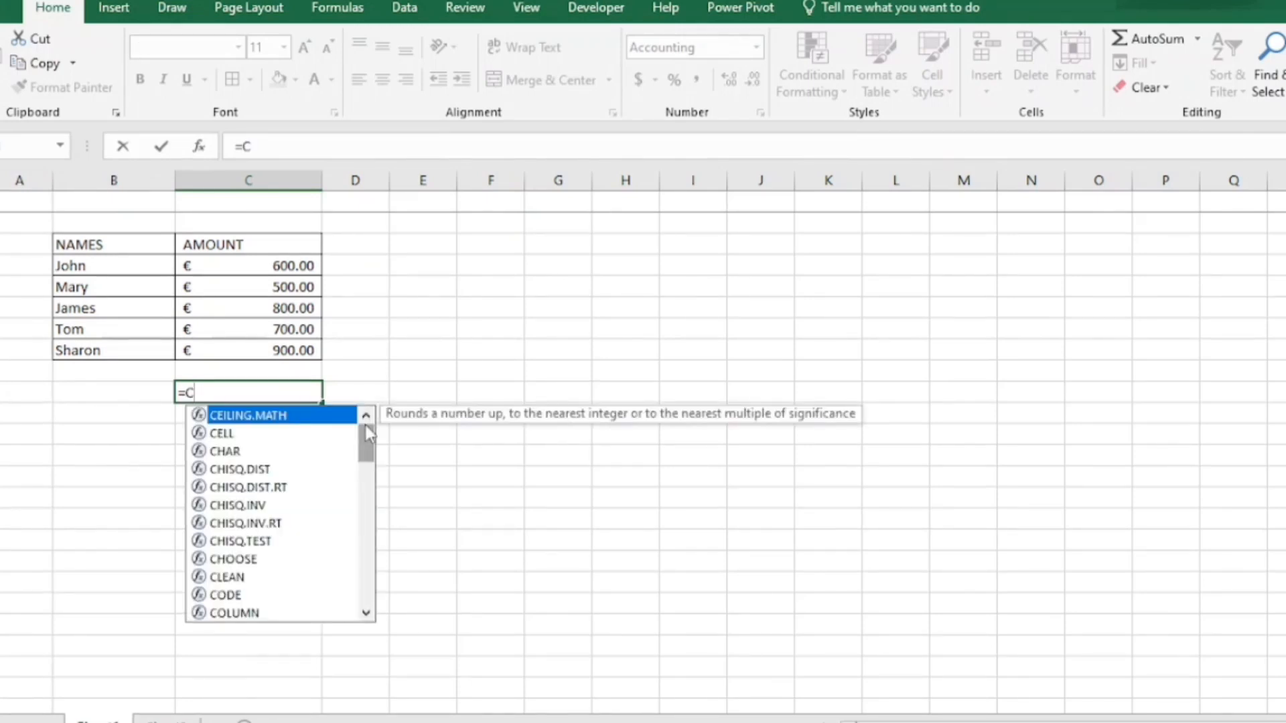
text(S)
key(BackSpace)
text(5)
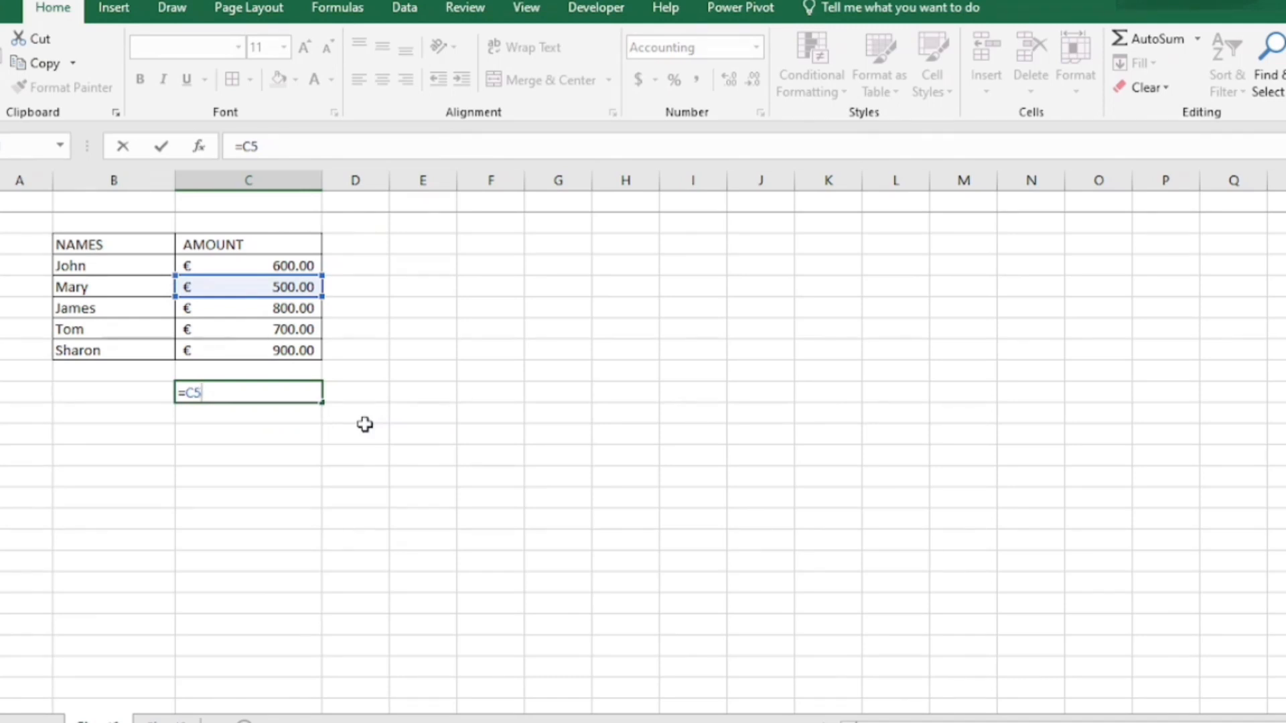
text(*)
text(C)
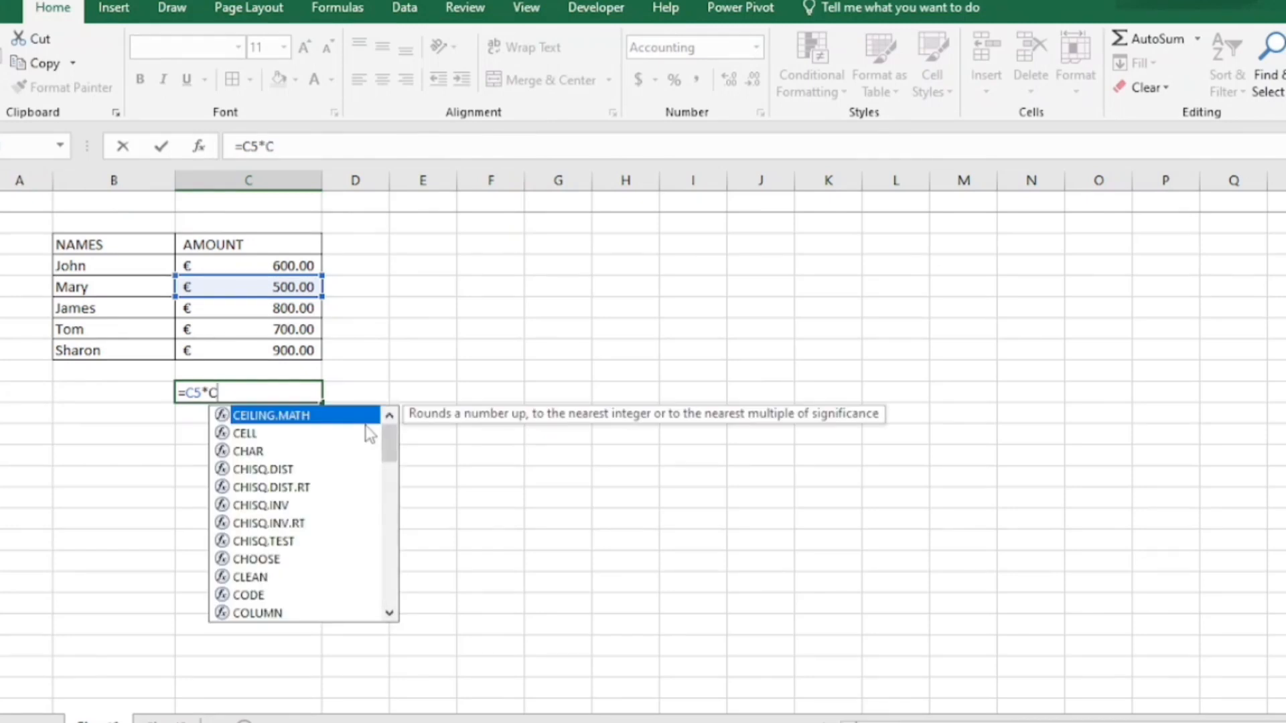
text(8)
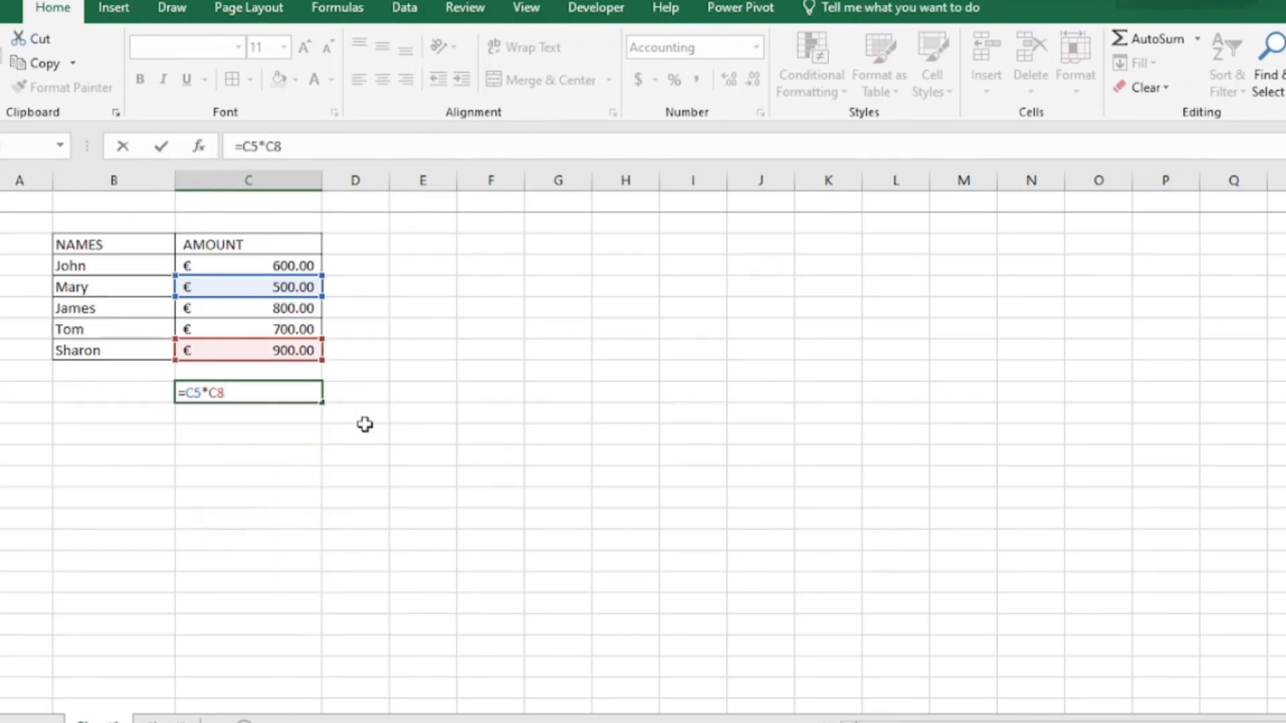
key(Return)
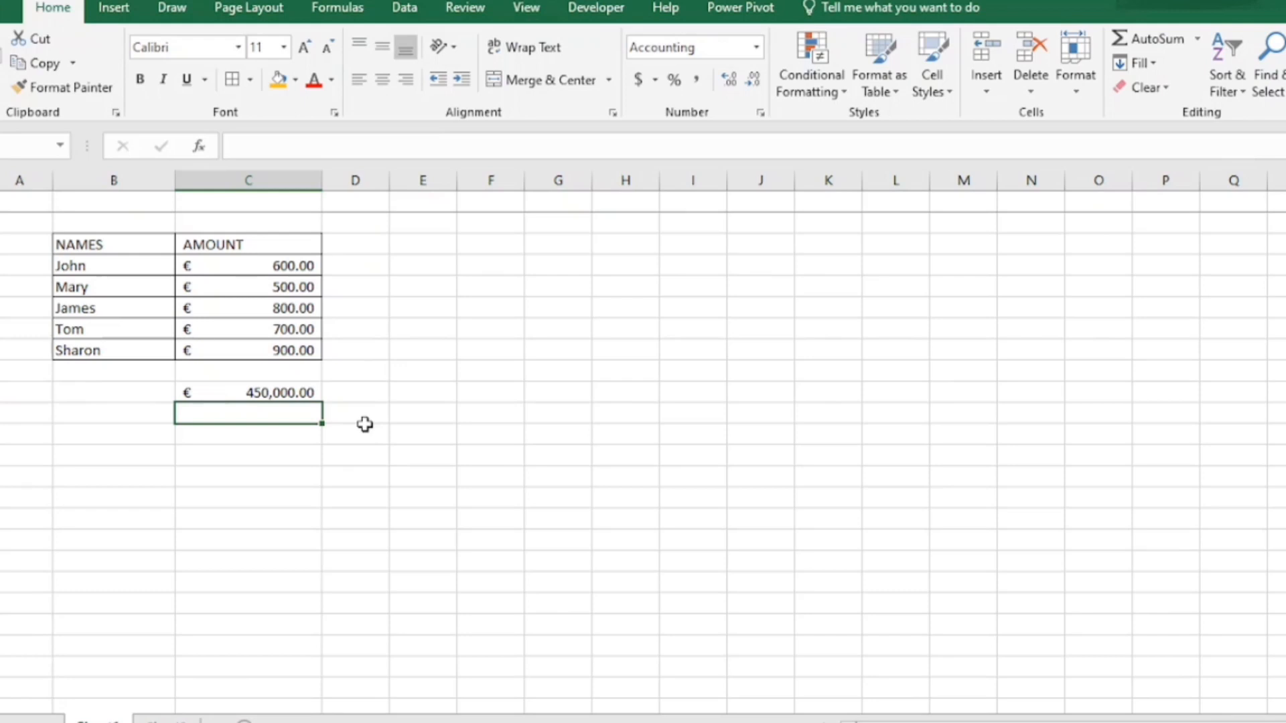
Step: Delete the multiplication formula from cell C10, leaving the cell empty
click(296, 389)
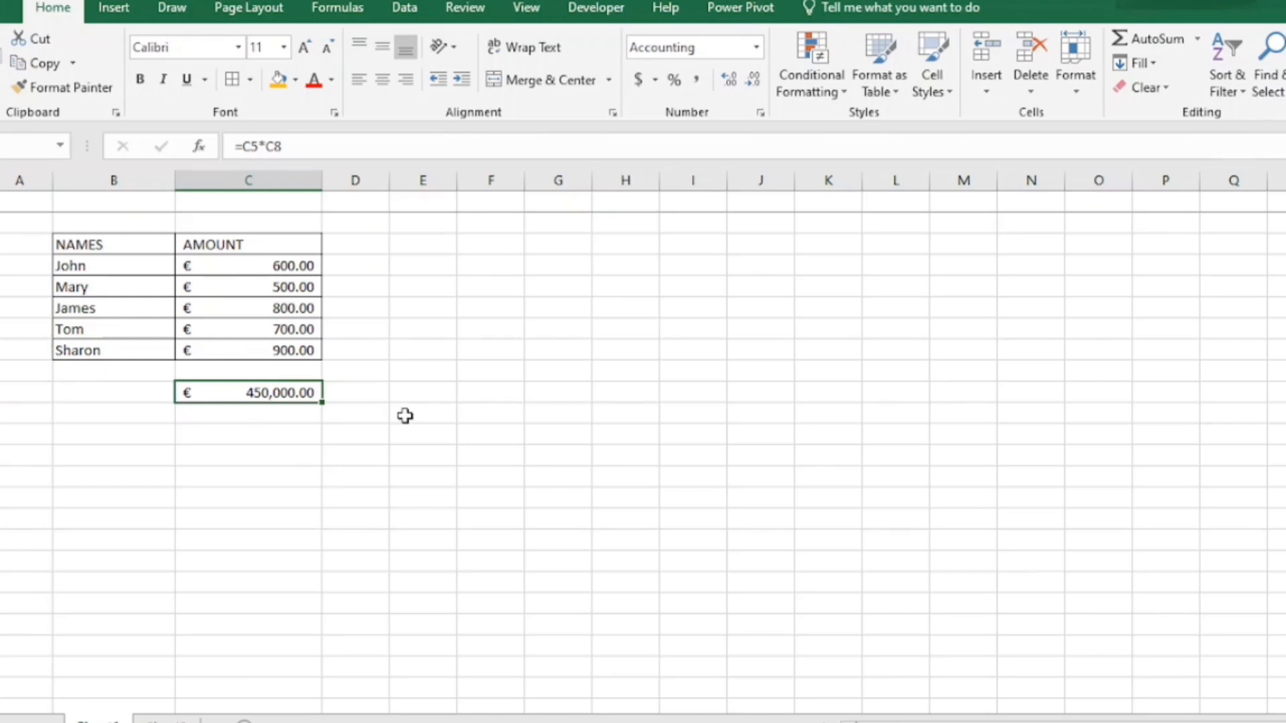
key(F2)
key(BackSpace)
key(BackSpace)
key(BackSpace)
key(BackSpace)
key(BackSpace)
key(BackSpace)
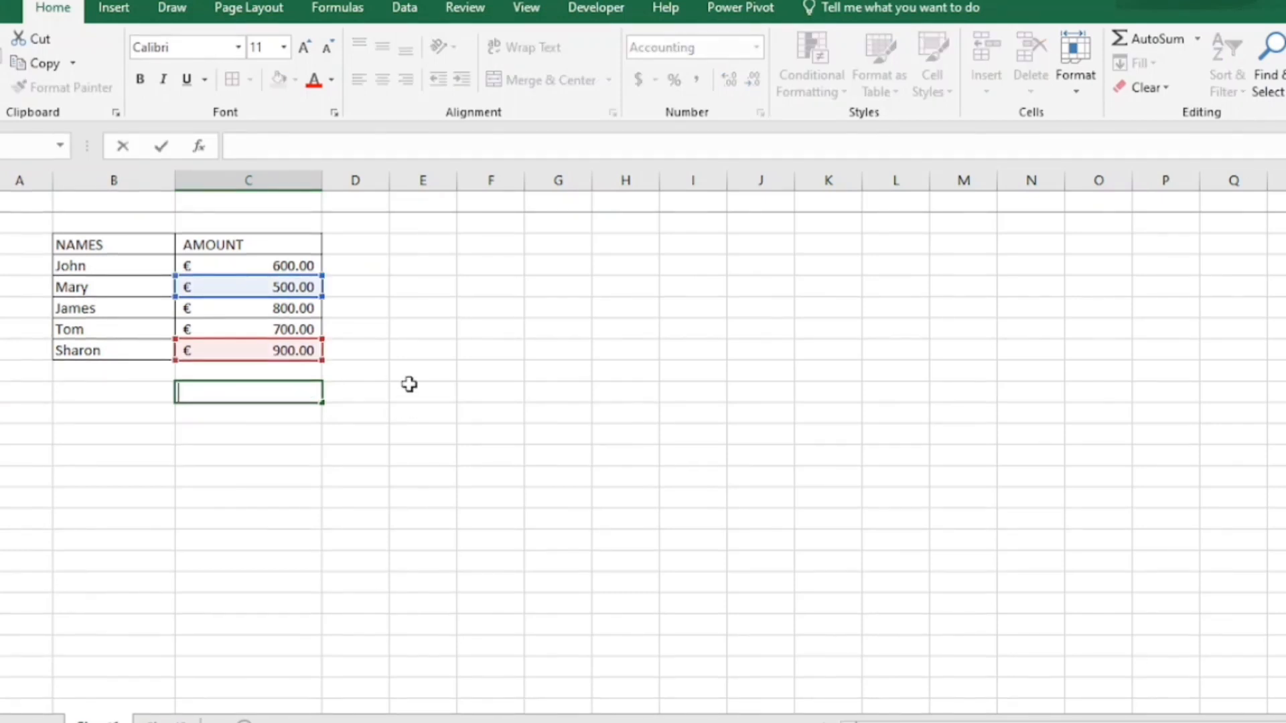
click(411, 385)
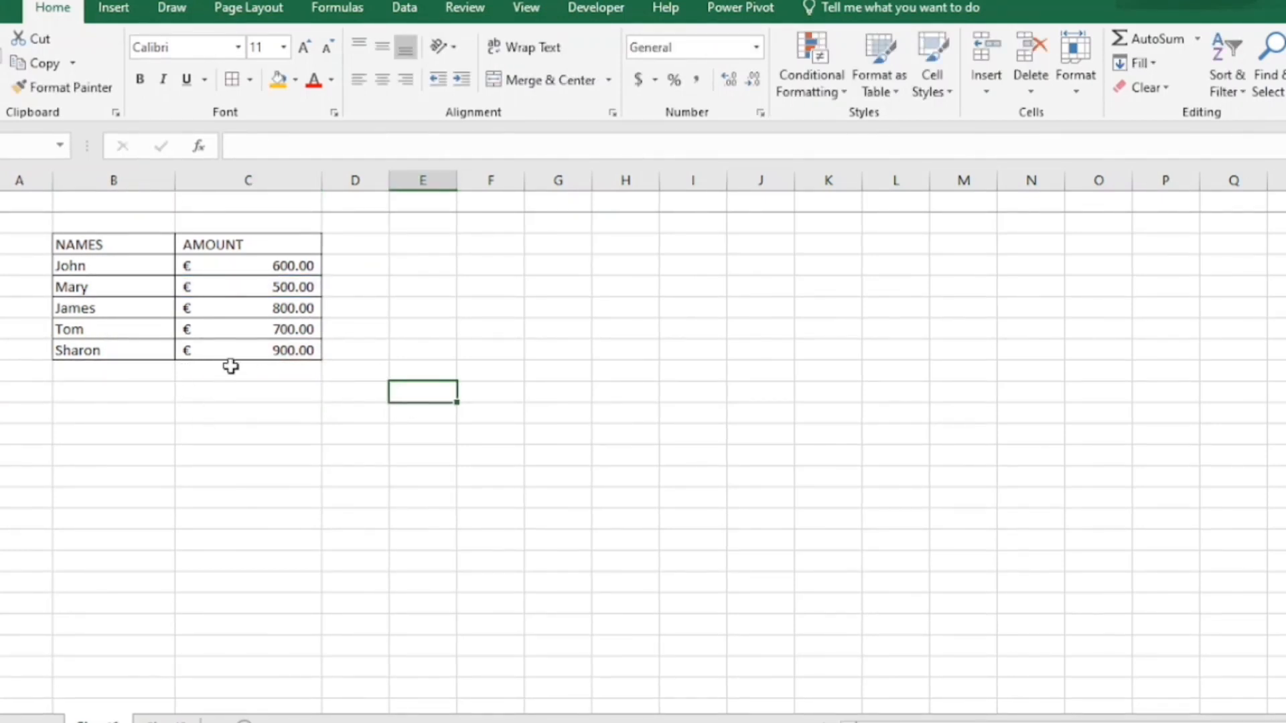
Step: Highlight the five name cells B4:B8, and select the empty cell B9 directly below them
click(112, 267)
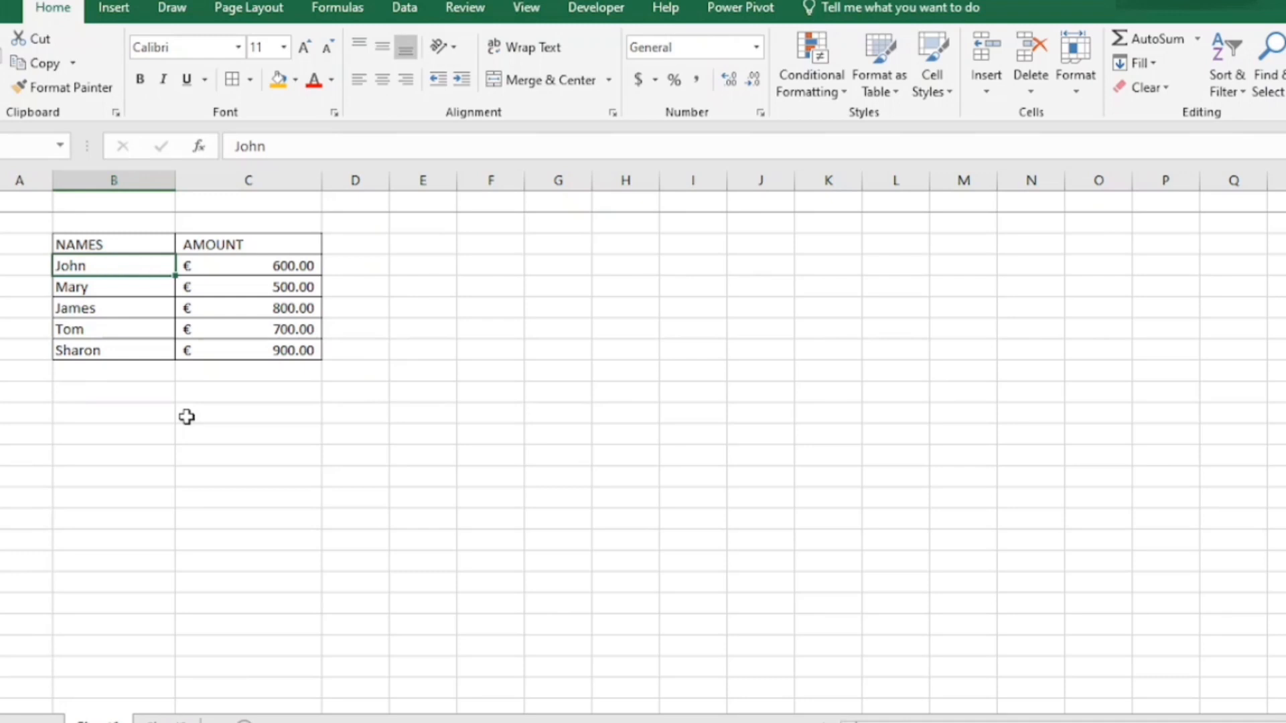
key(shift+Down)
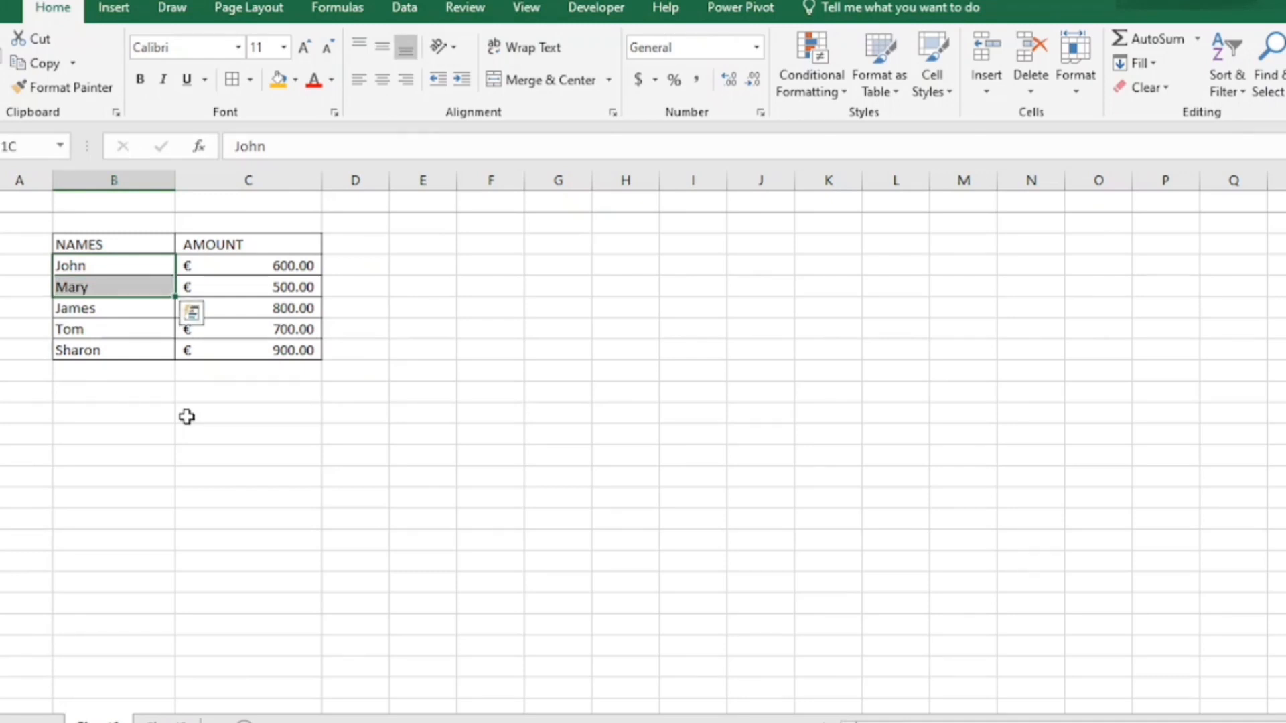
key(shift+Down)
key(shift+Down)
key(shift+Down)
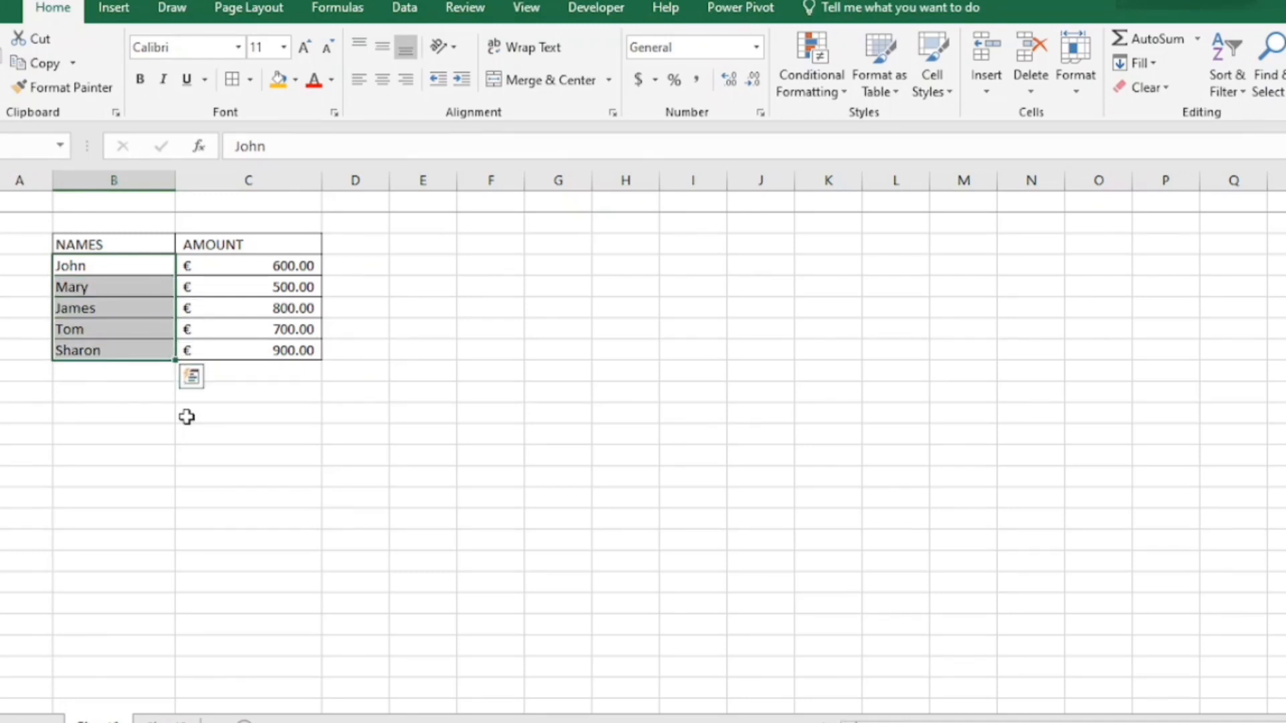
key(Down)
key(Down)
key(Down)
key(Down)
key(Down)
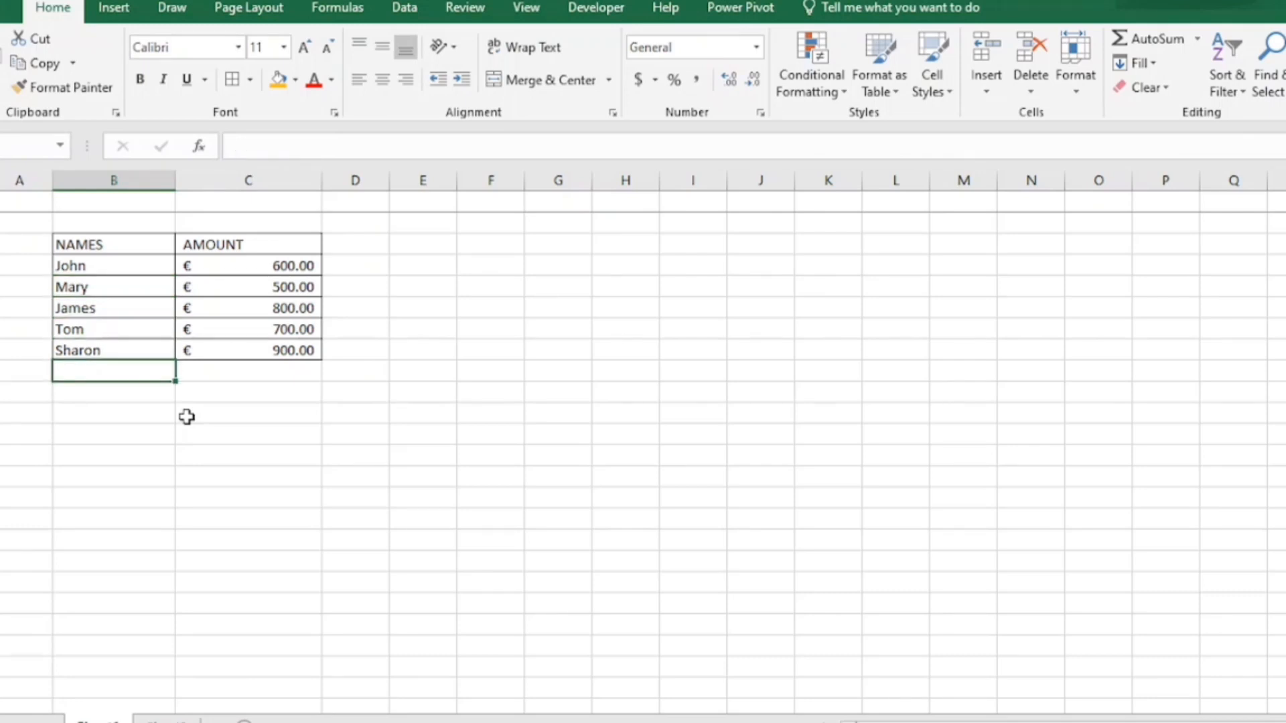
key(Right)
key(Left)
key(Right)
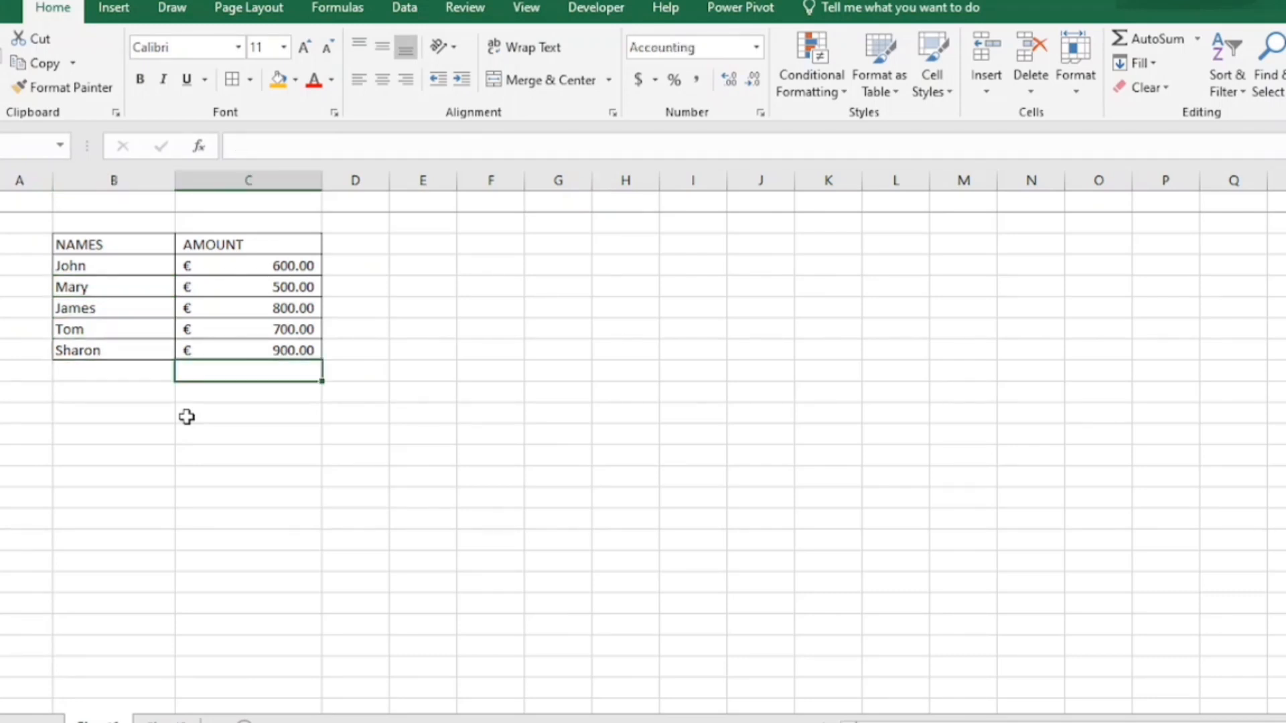
key(Left)
key(Right)
key(Left)
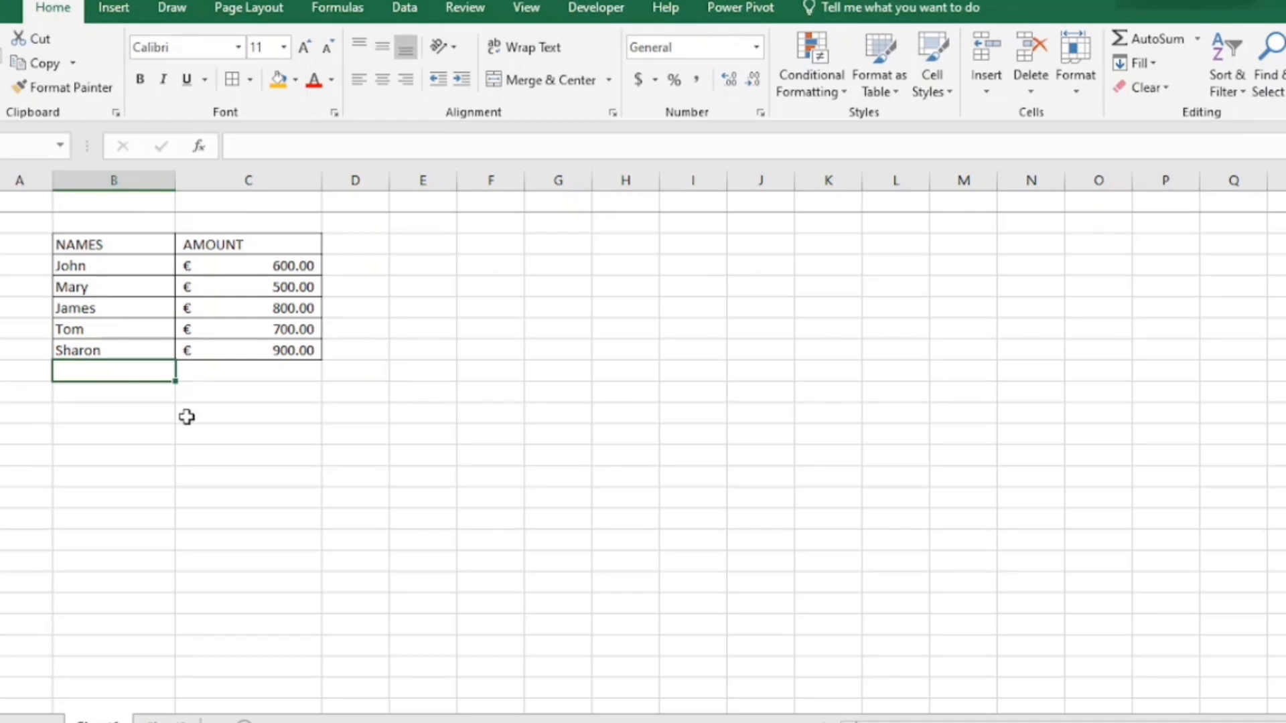
Step: Try to count the names in cell B9 with the formula =COUNTA(B4:B9), and dismiss the circular reference warning
text(=)
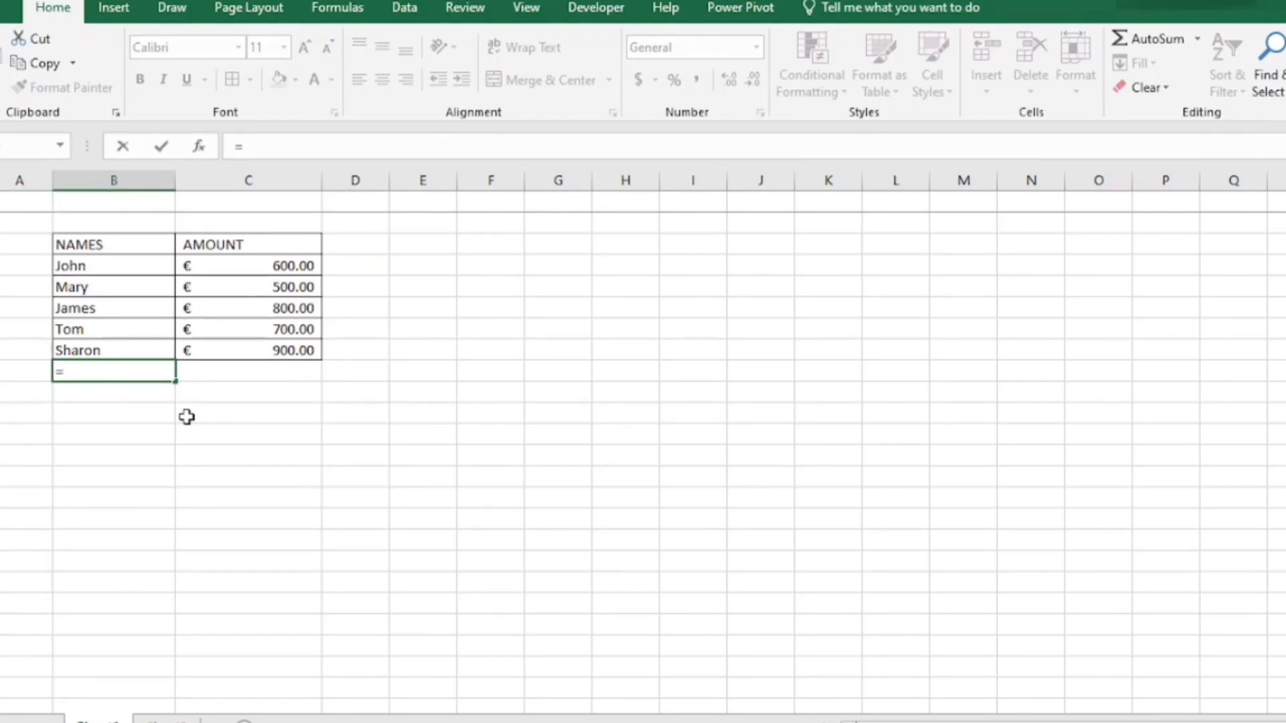
text(COU)
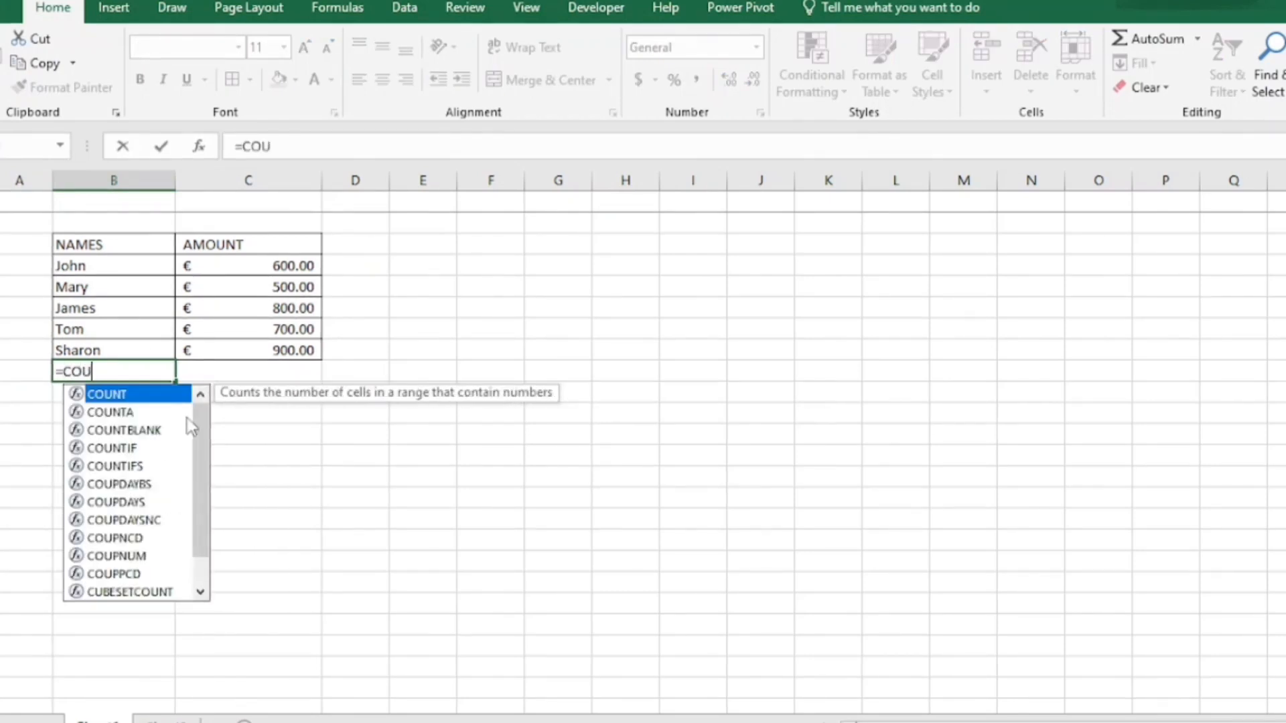
text(NT)
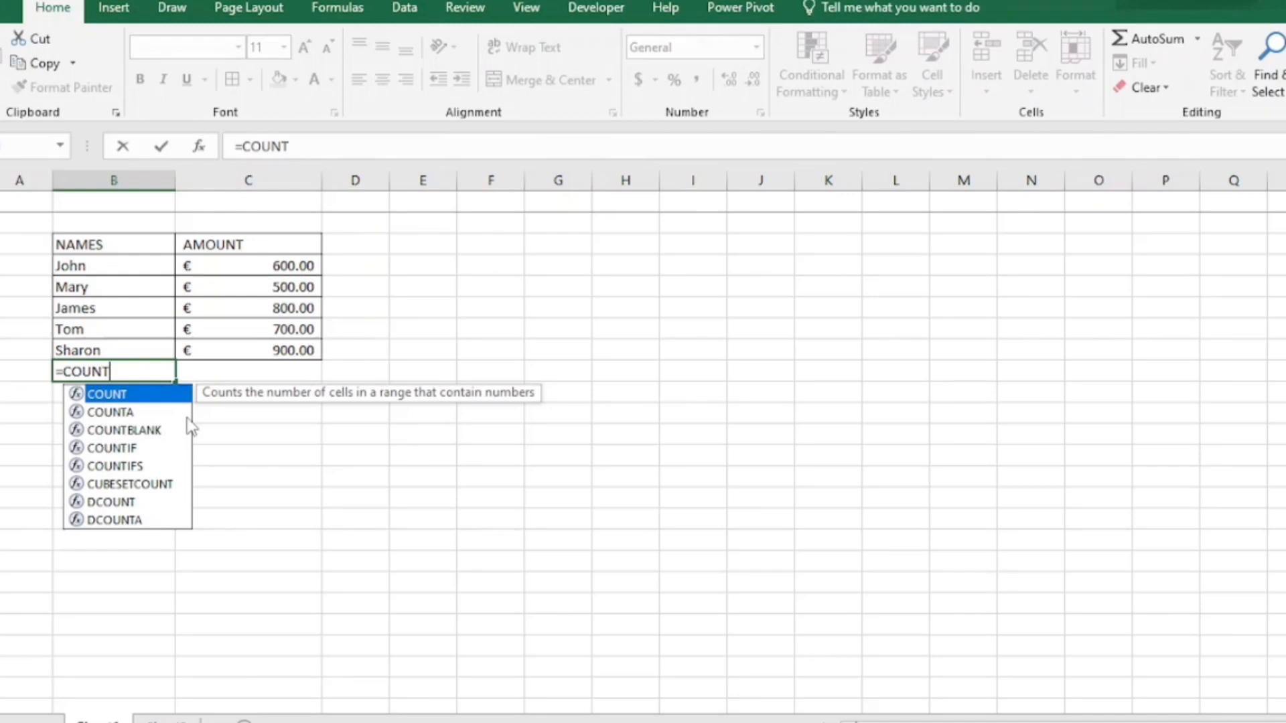
text(A)
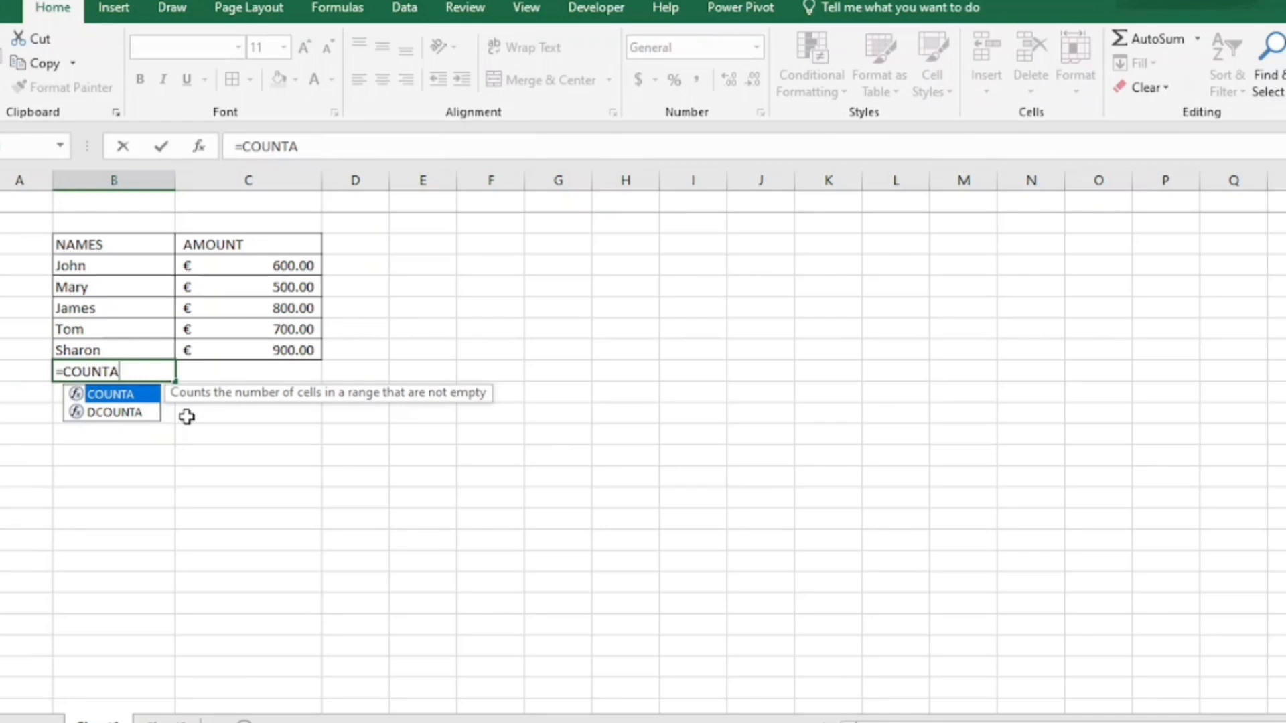
text(()
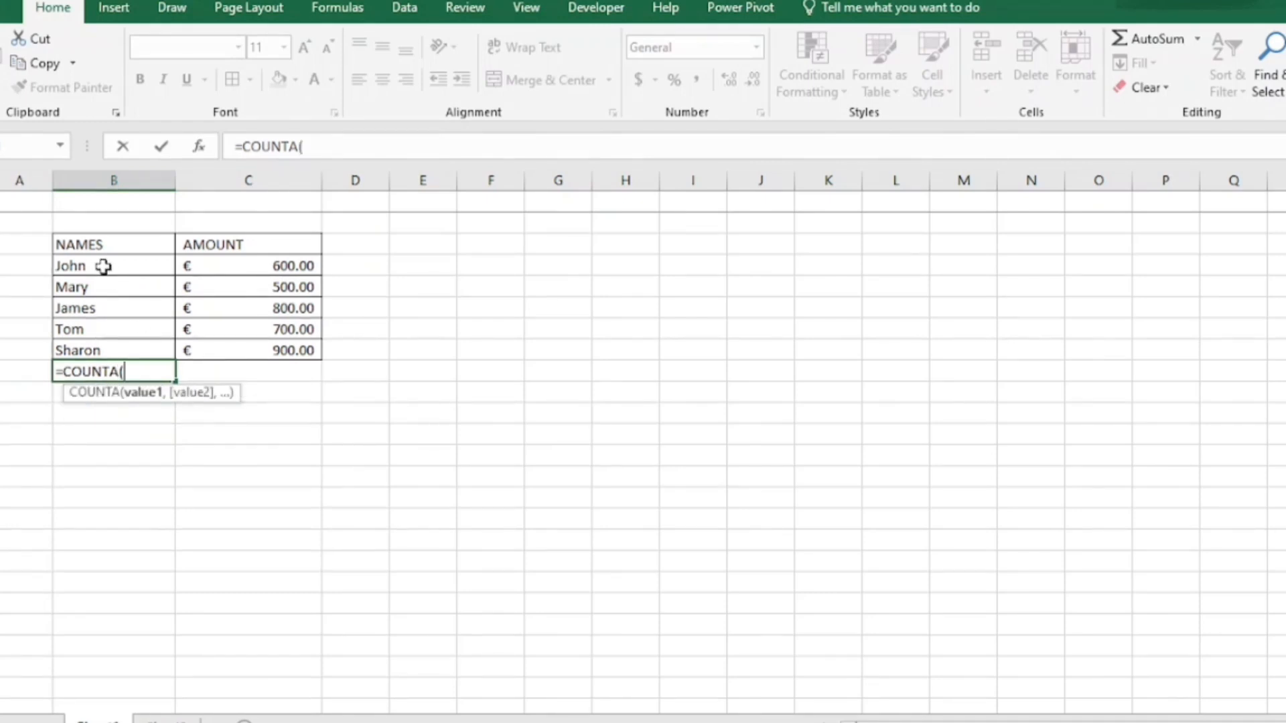
click(103, 266)
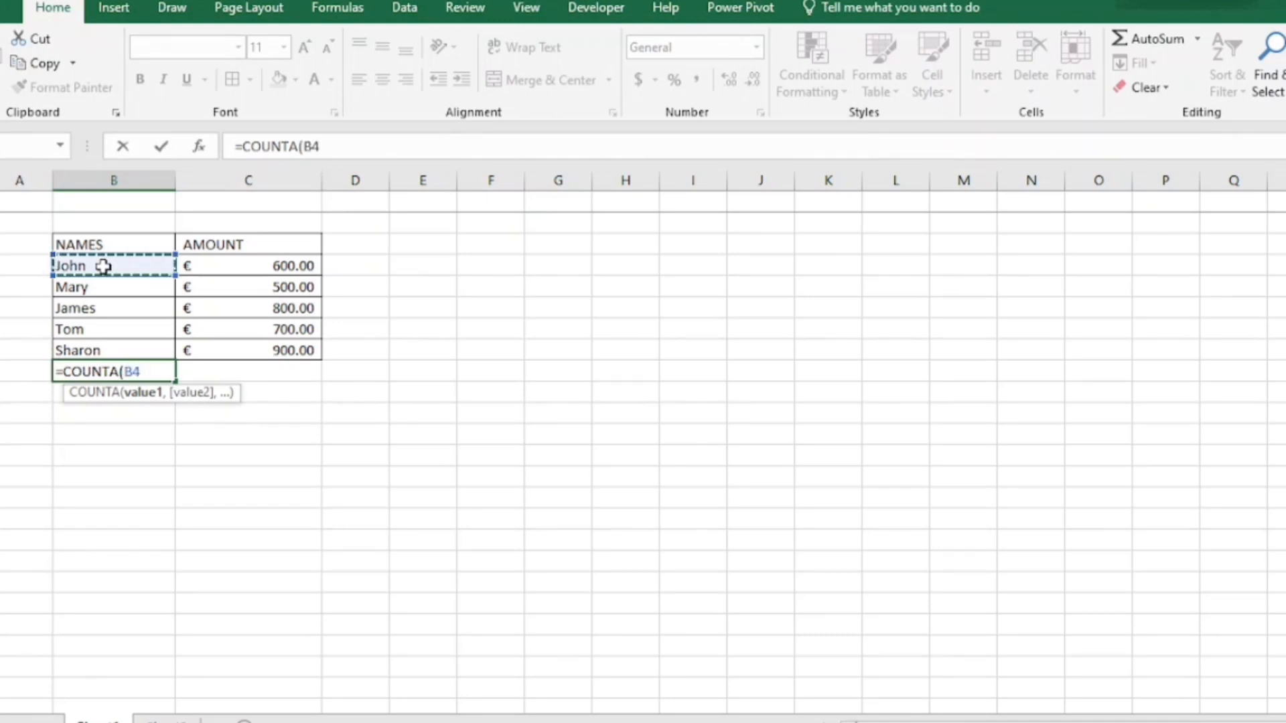
key(shift+Down)
key(shift+Down)
key(shift+Down)
key(shift+Down)
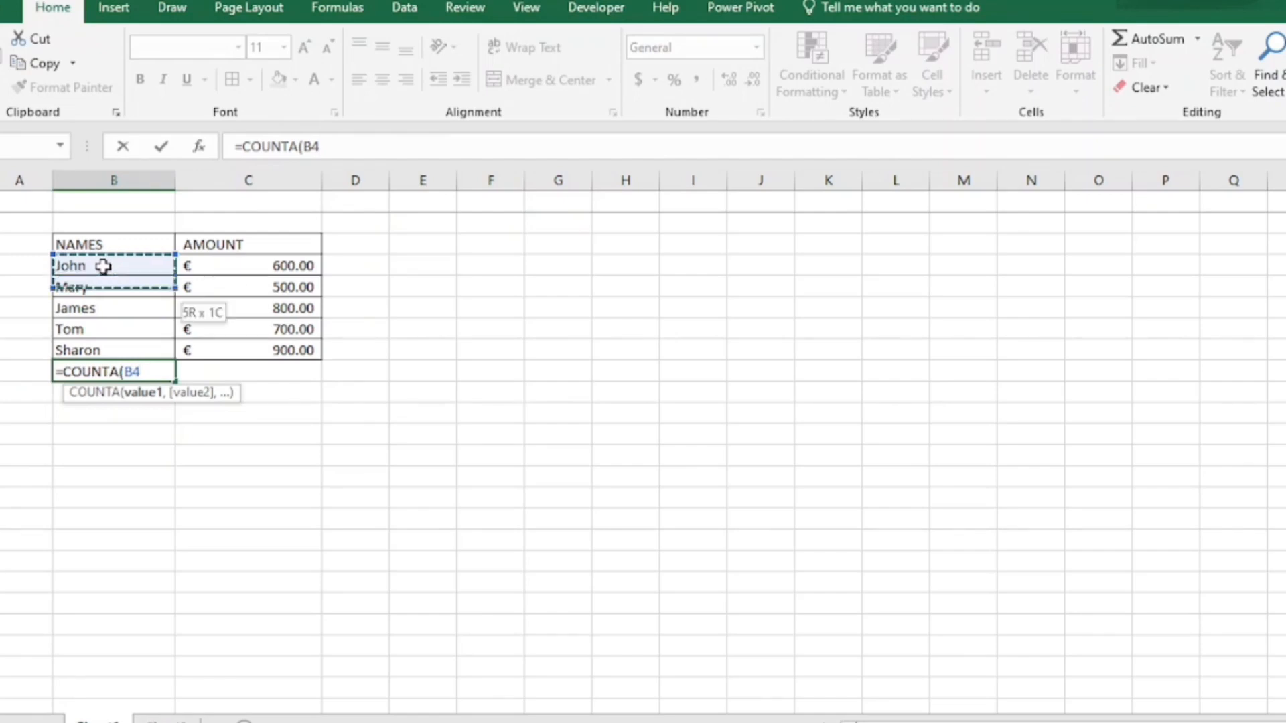
key(shift+Down)
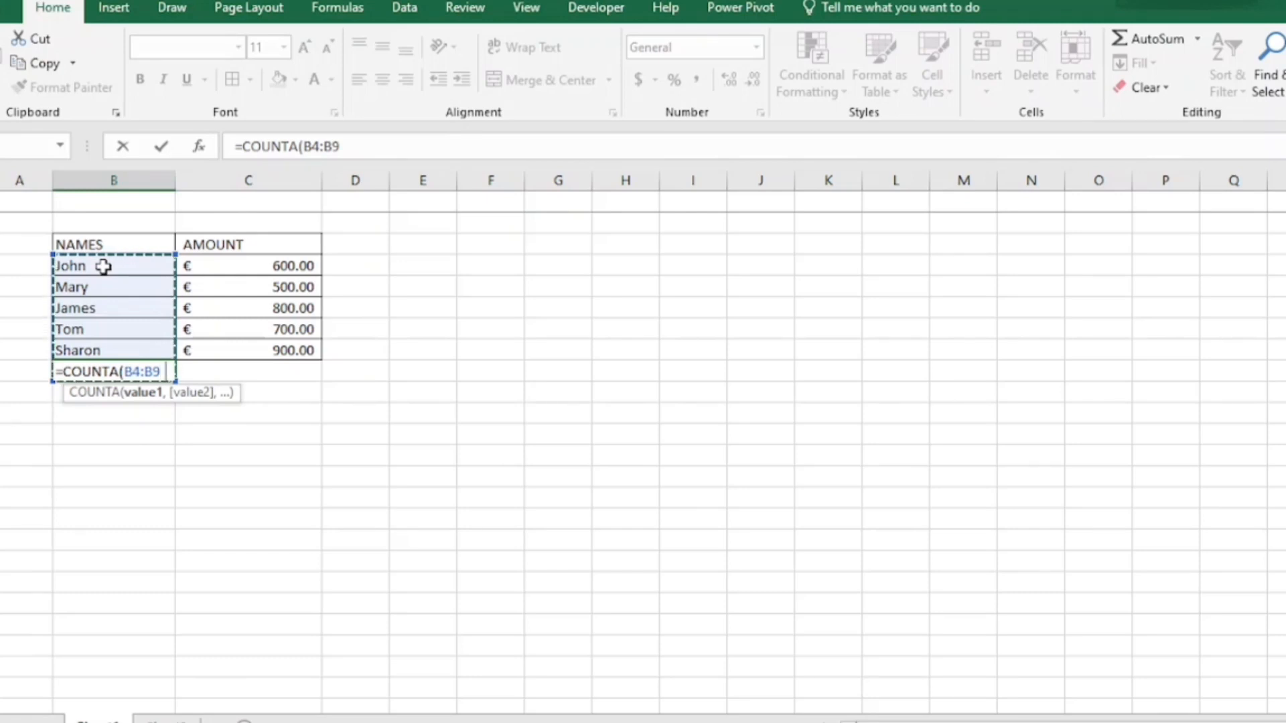
text())
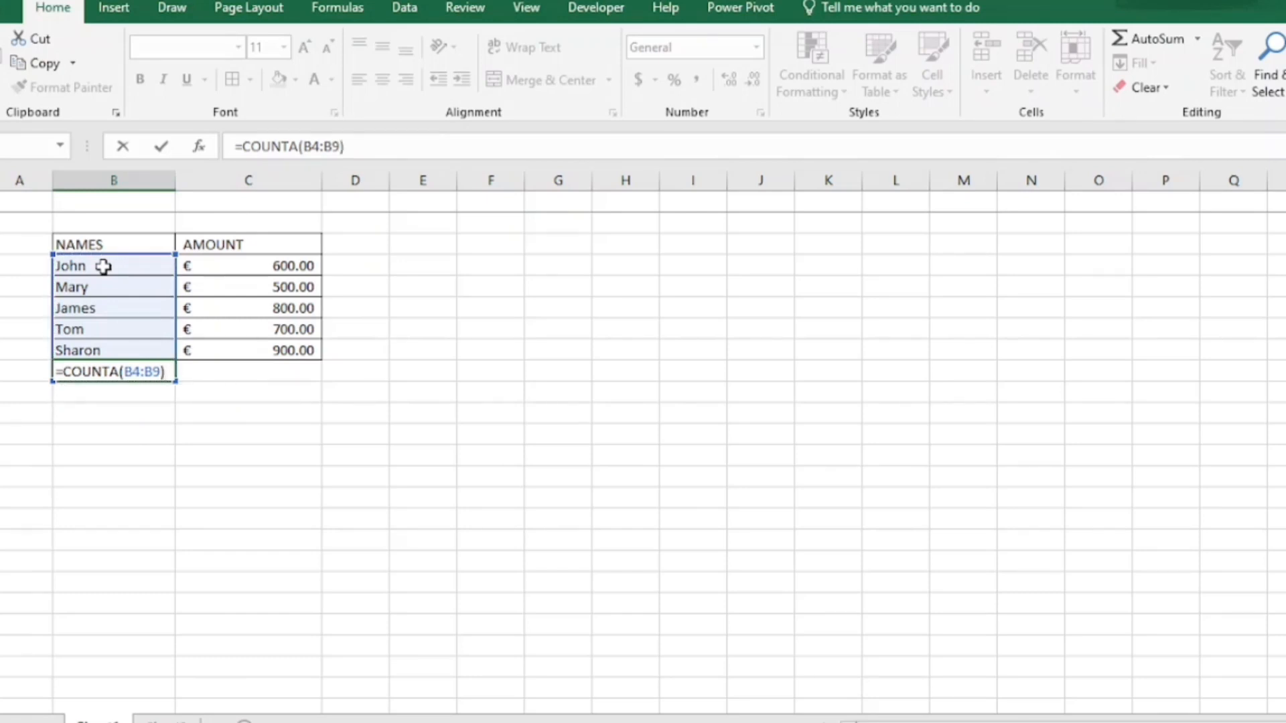
key(Return)
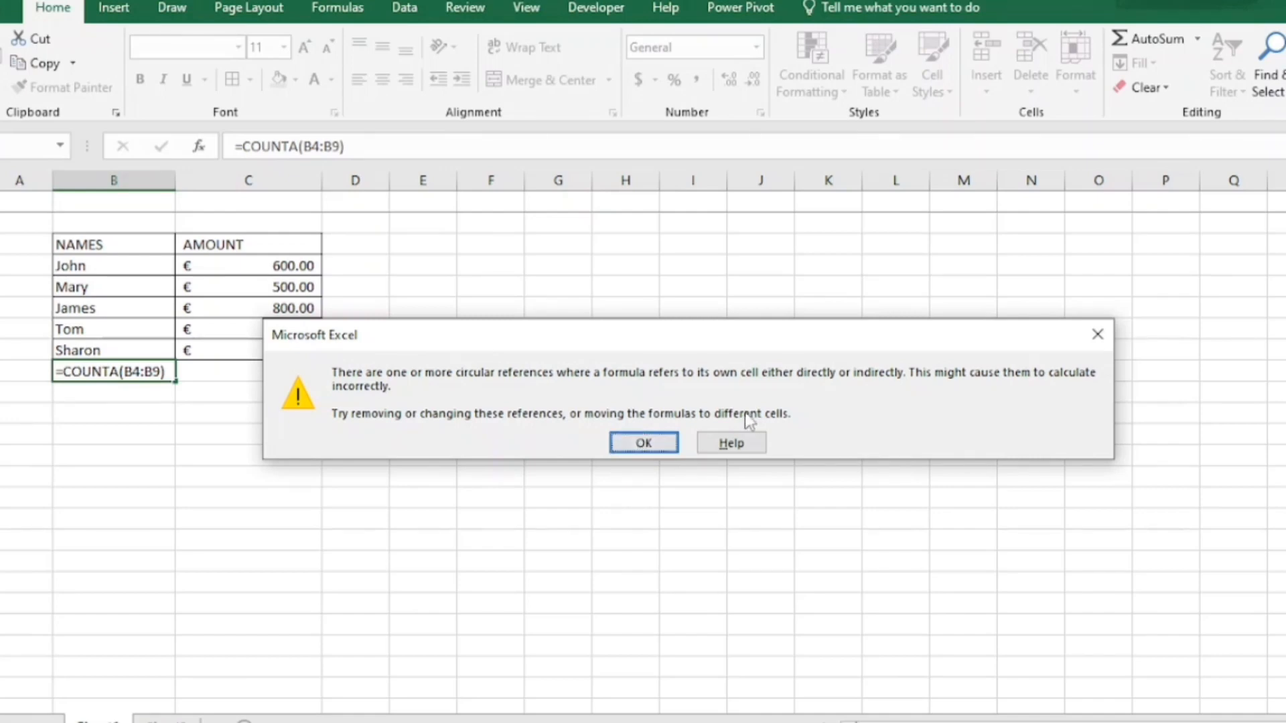
click(644, 443)
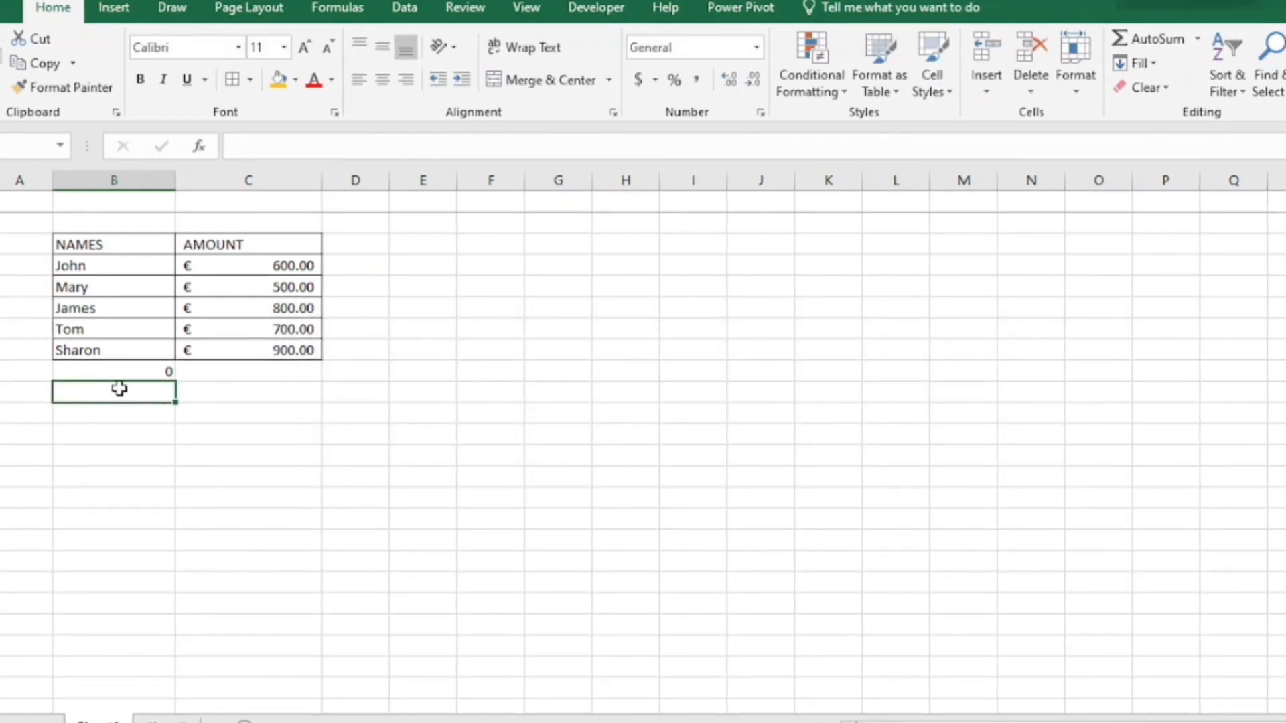
Step: Erase the whole COUNTA formula from cell B9, leaving the cell empty
click(138, 365)
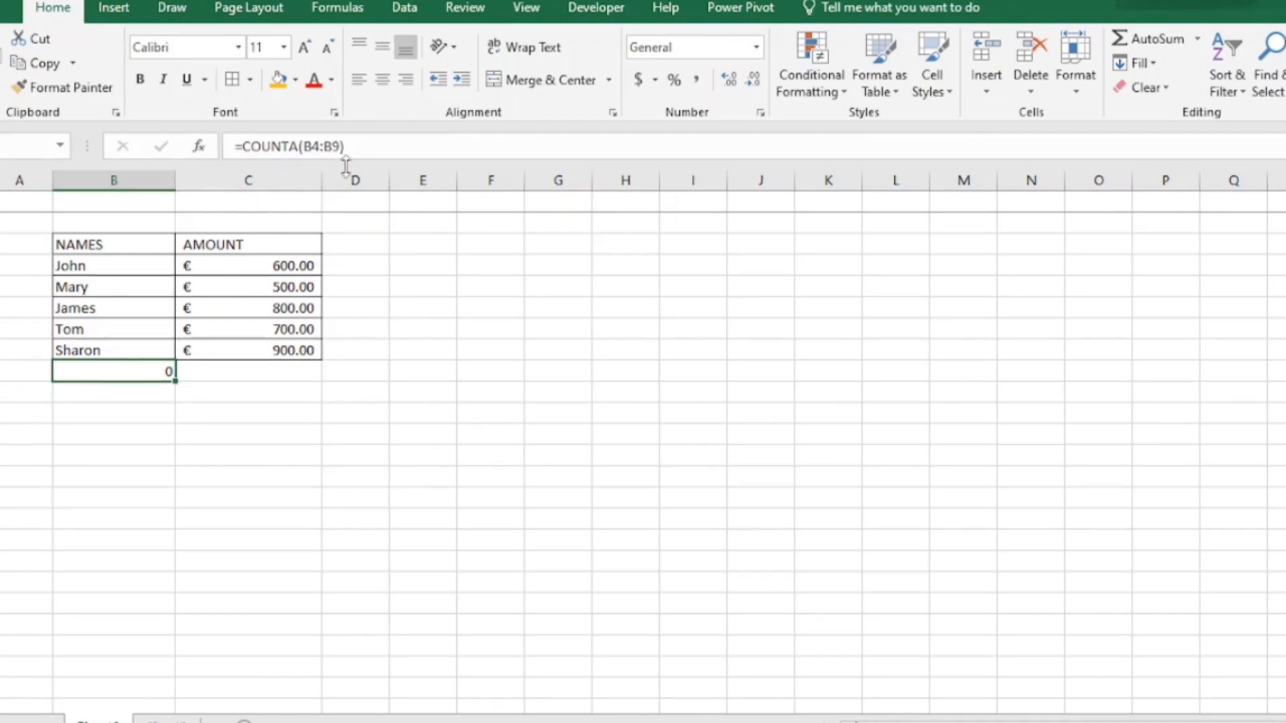
click(368, 146)
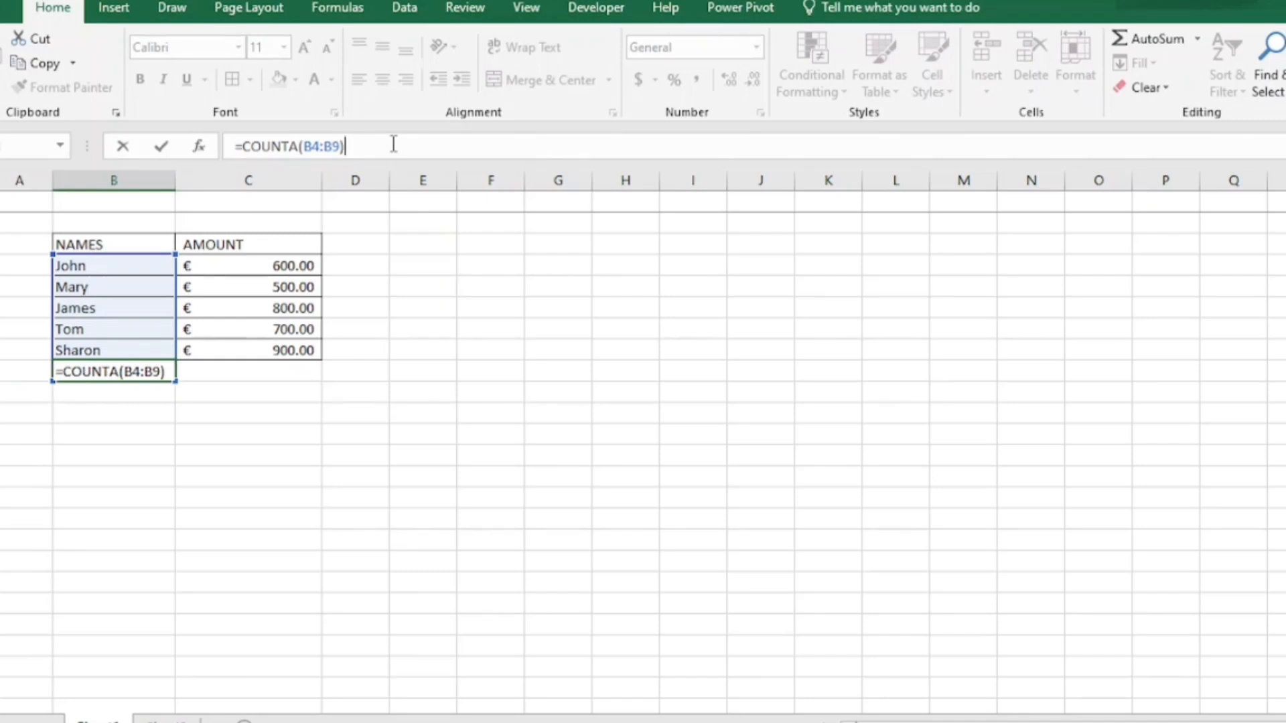
key(BackSpace)
key(BackSpace)
key(BackSpace)
key(BackSpace)
key(BackSpace)
key(BackSpace)
key(BackSpace)
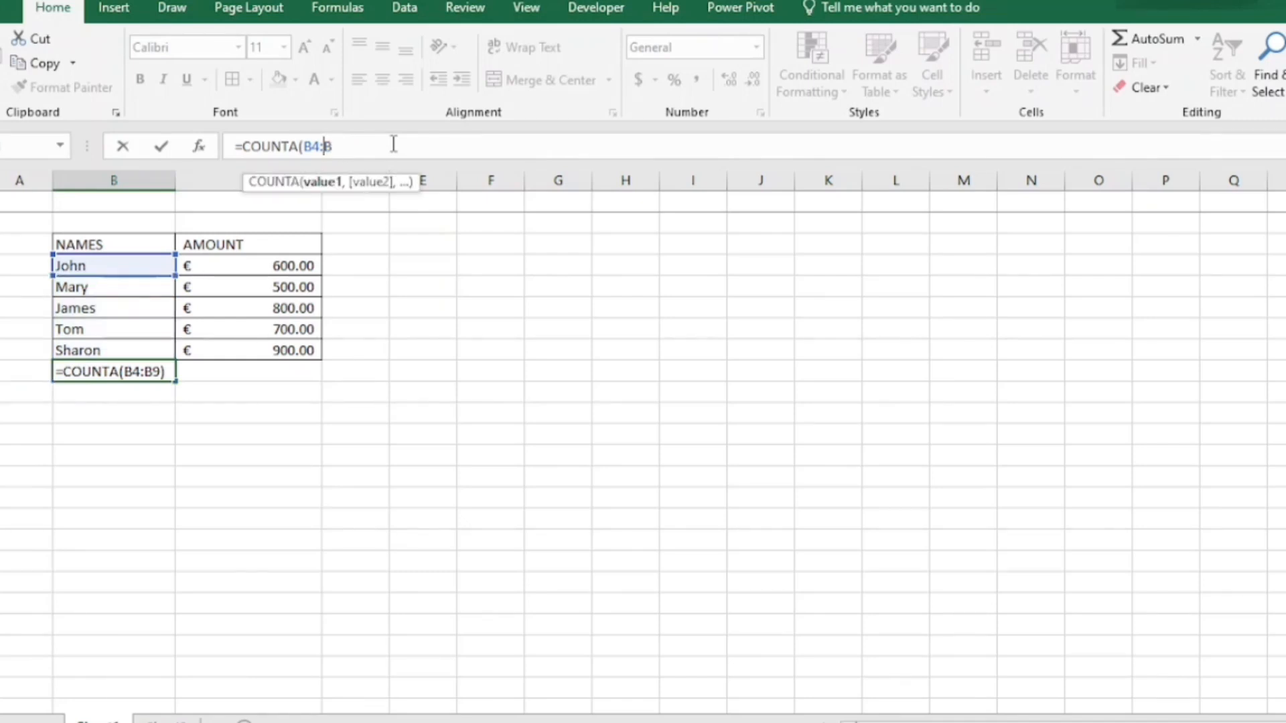
key(BackSpace)
key(BackSpace)
key(BackSpace)
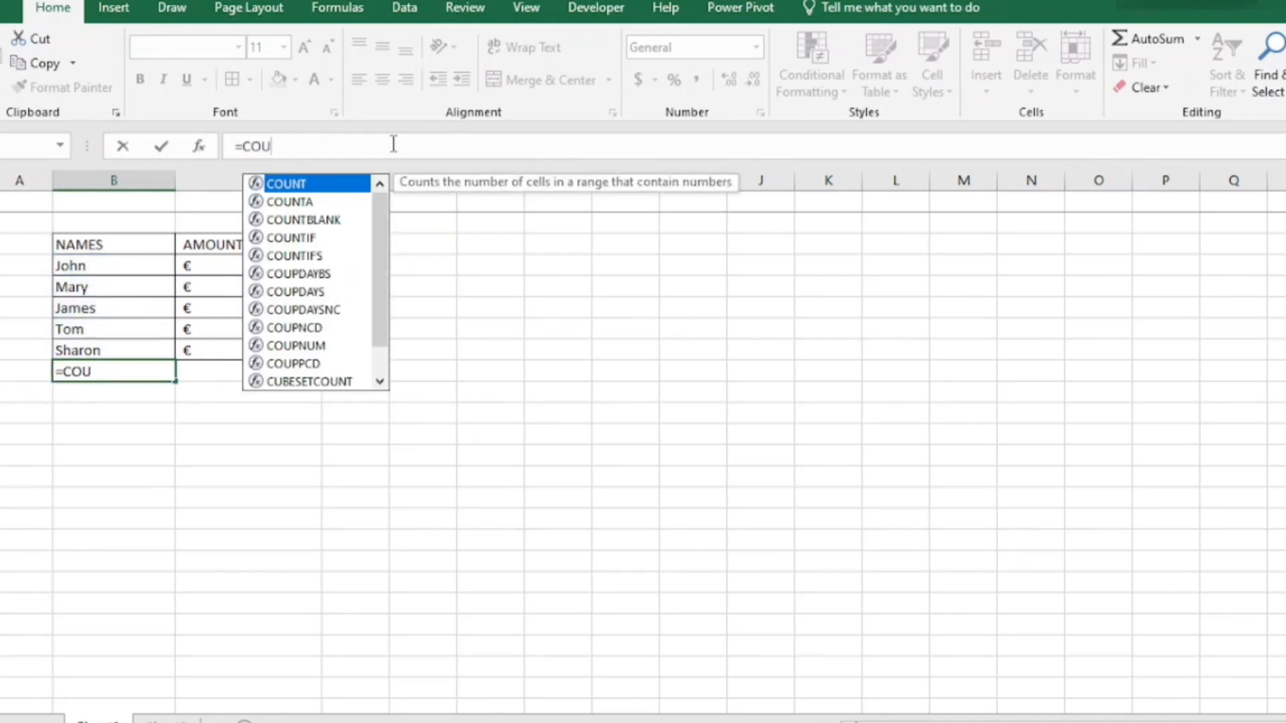
key(BackSpace)
key(BackSpace)
key(BackSpace)
key(BackSpace)
key(Escape)
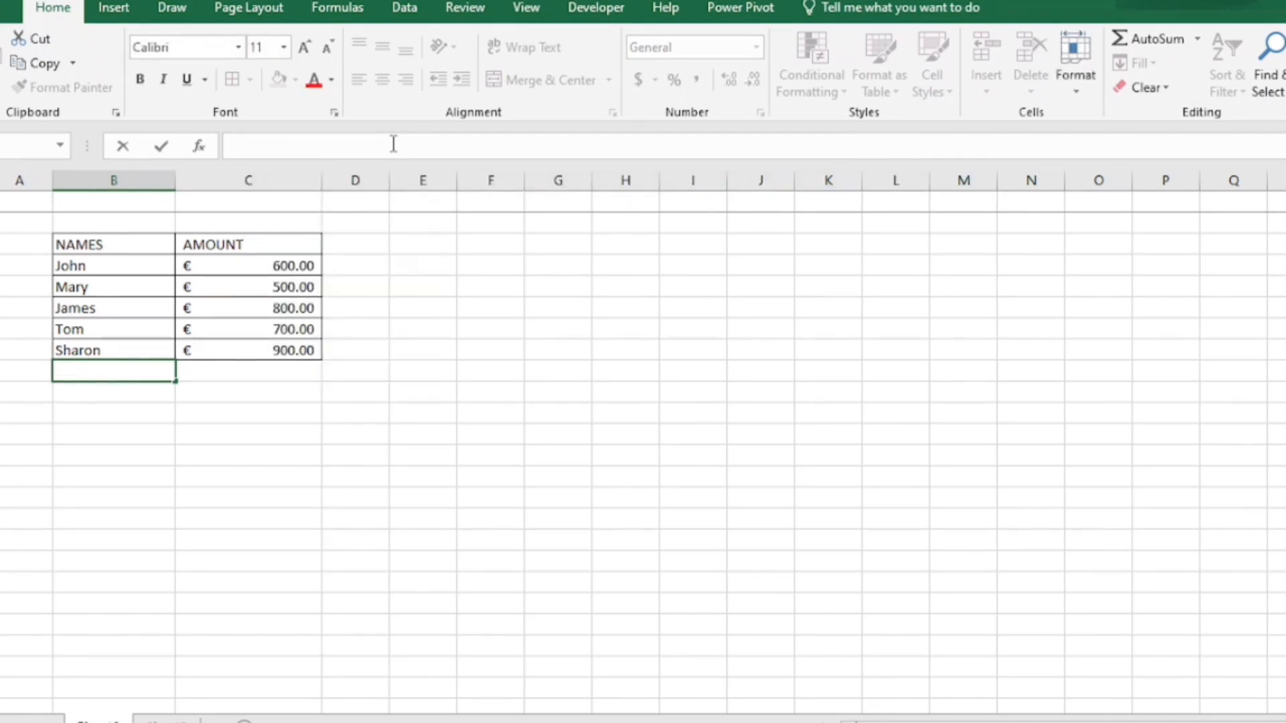
Step: Count the non-empty name cells with the formula =COUNTA(B4:B8) in cell B10, one row below the empty cell under the table
click(127, 410)
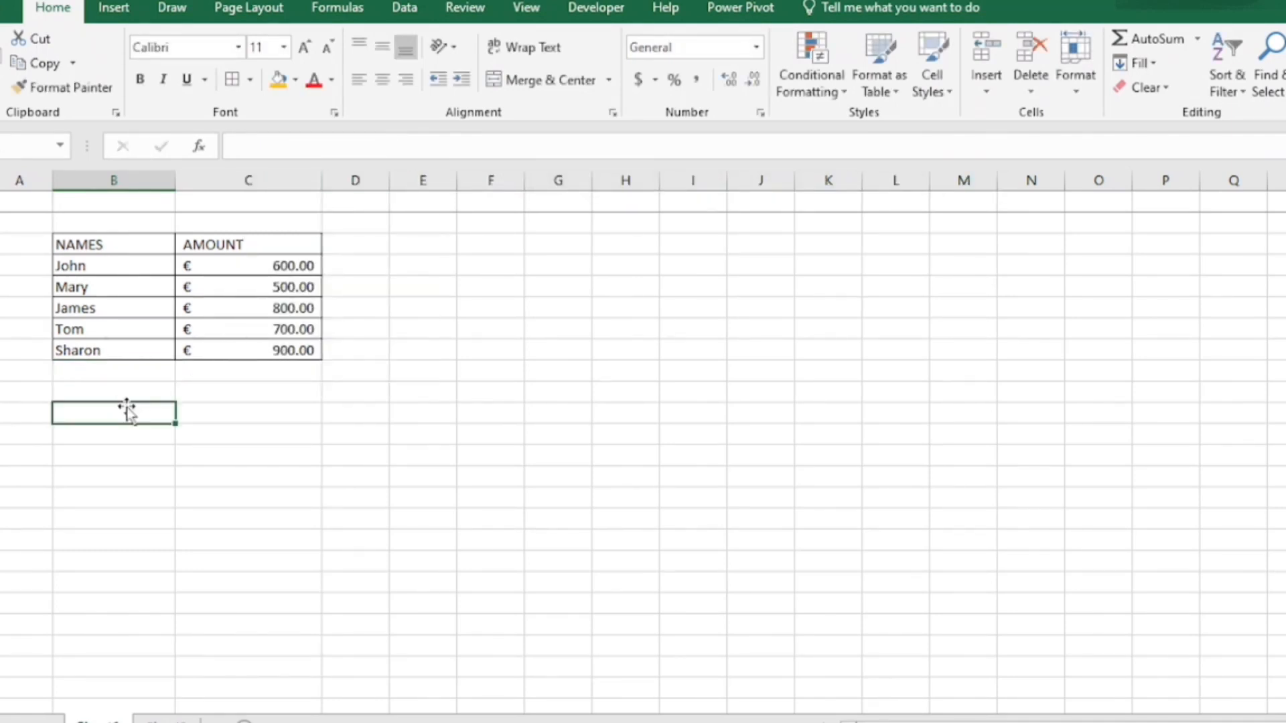
click(106, 389)
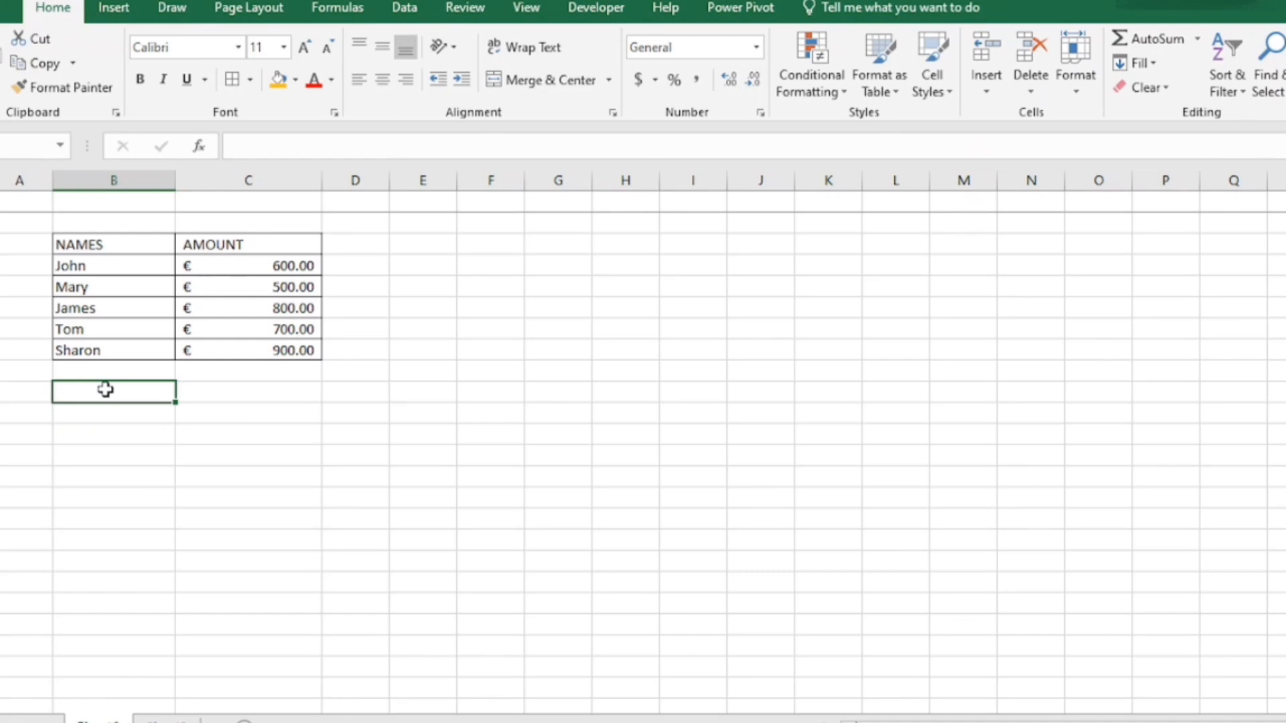
text(=)
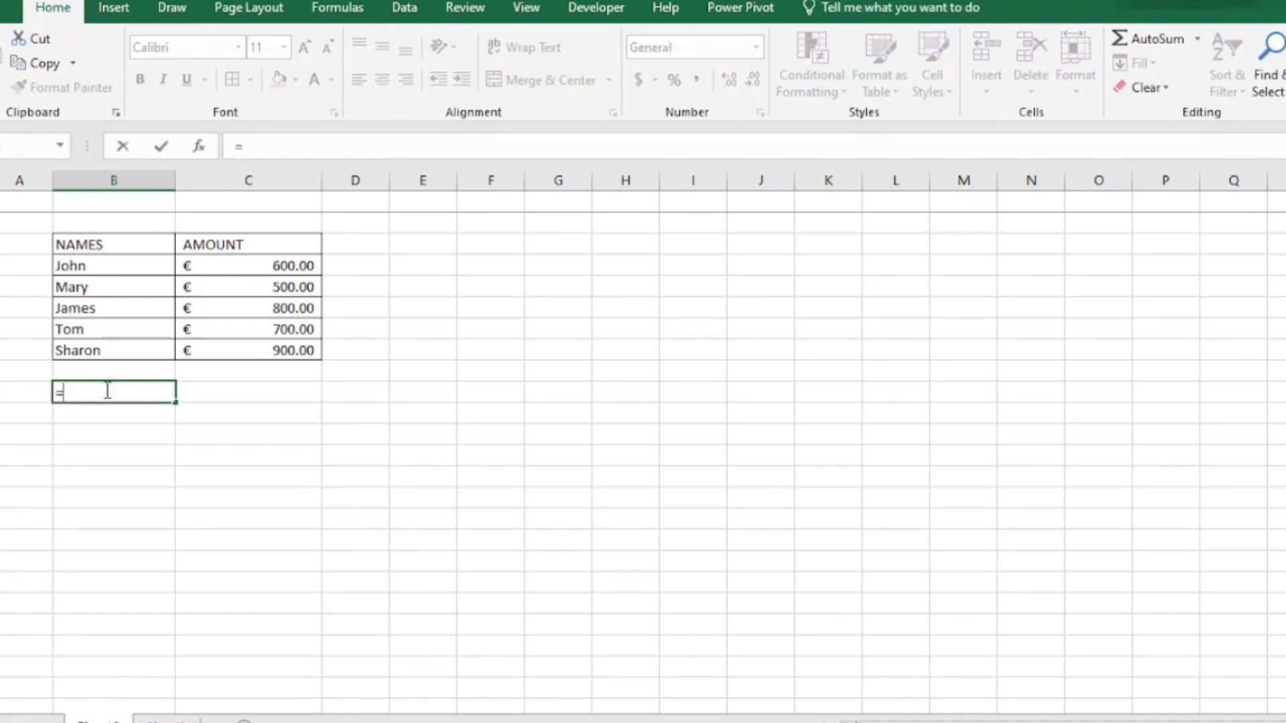
text(COU)
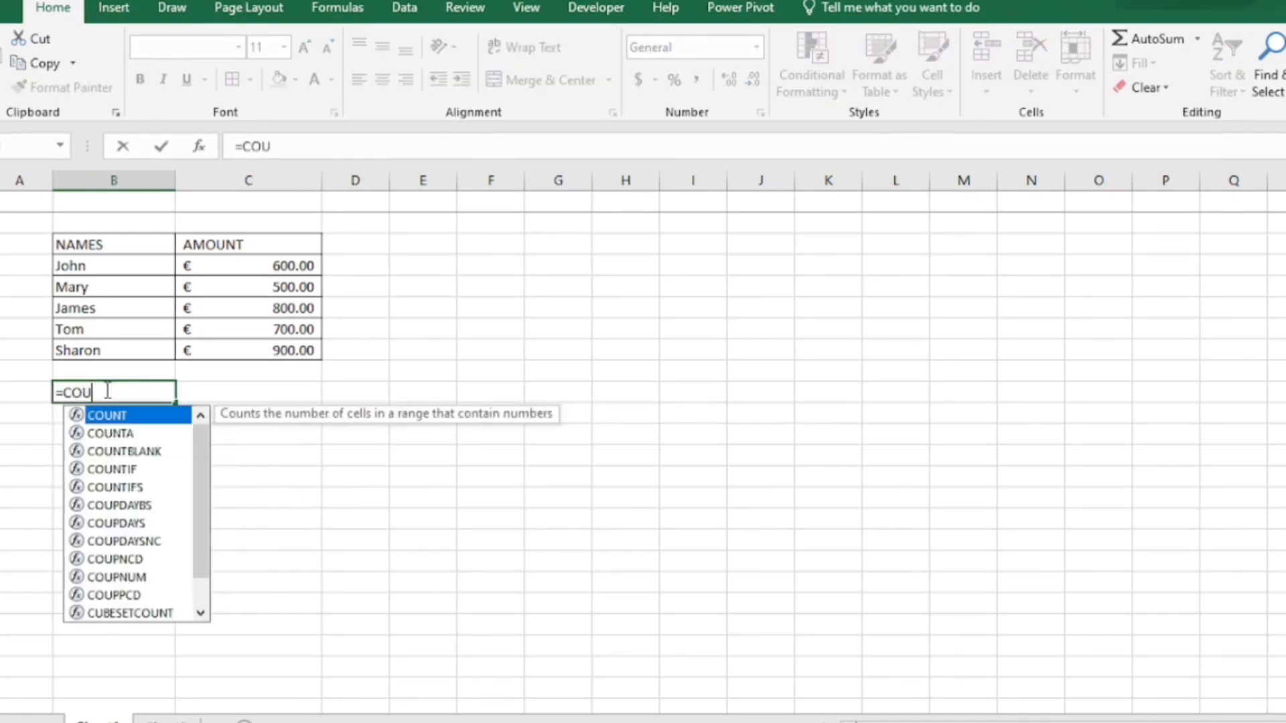
text(NTA)
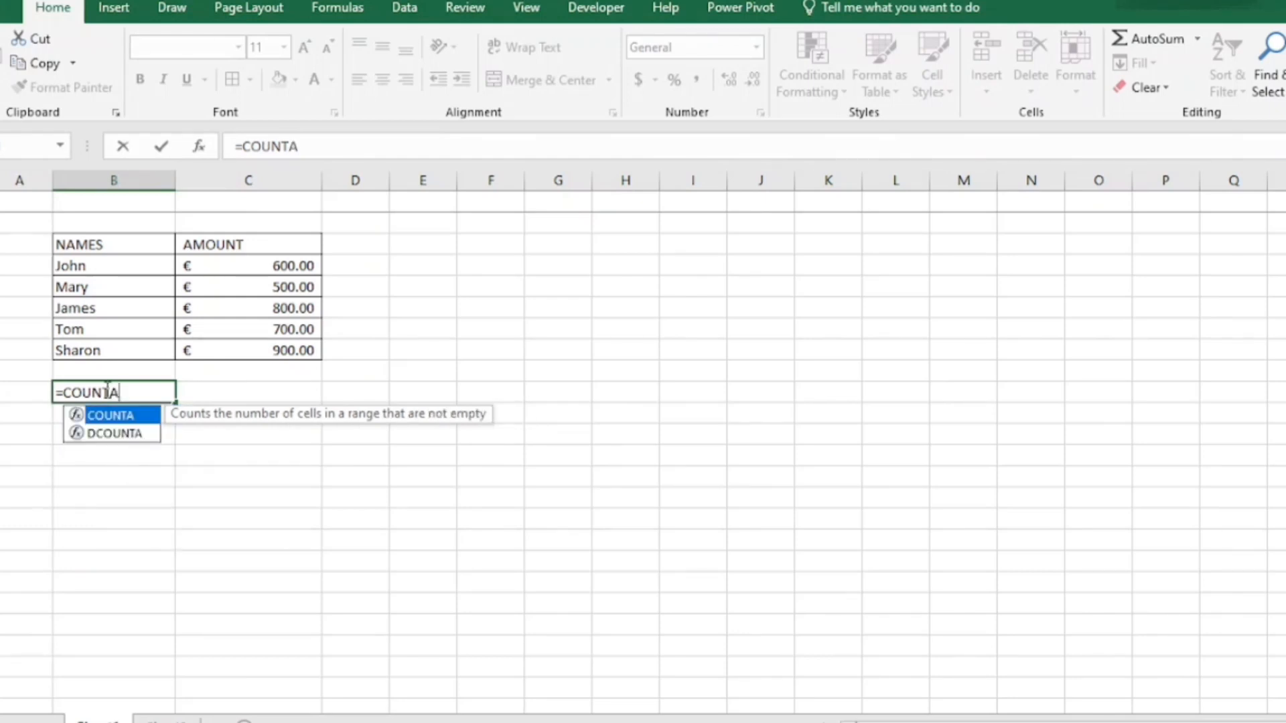
text(()
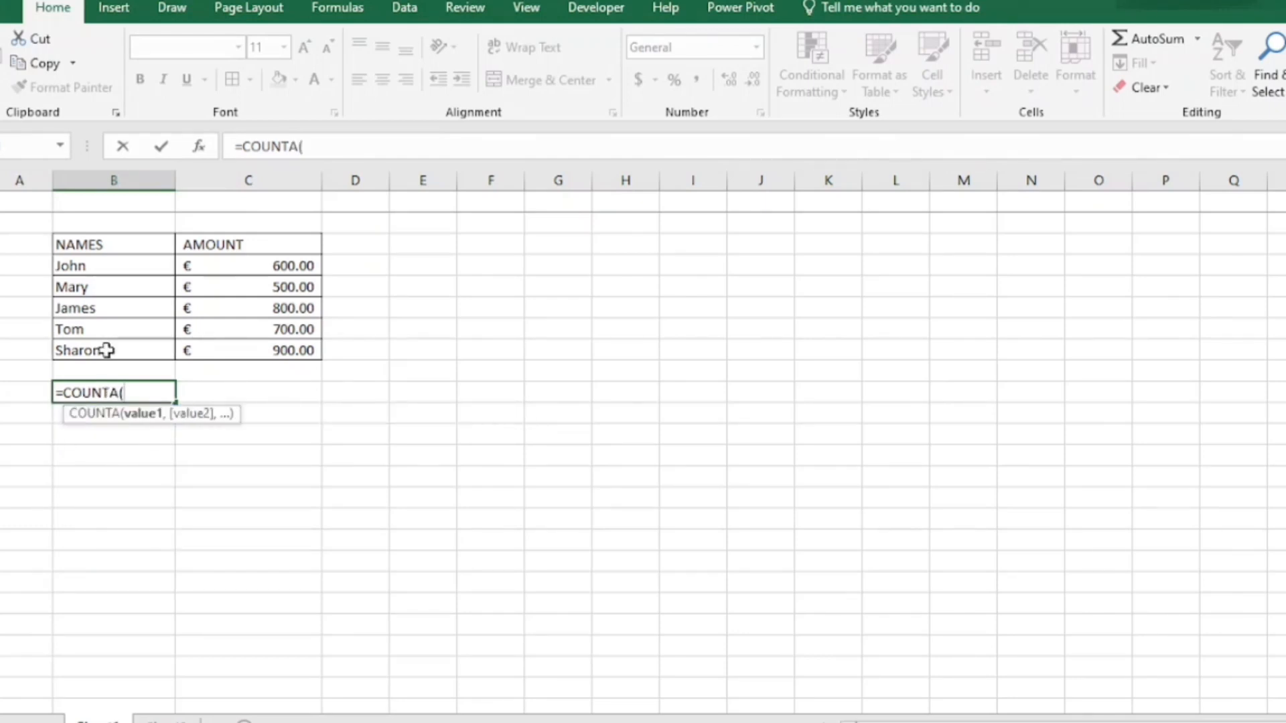
click(80, 266)
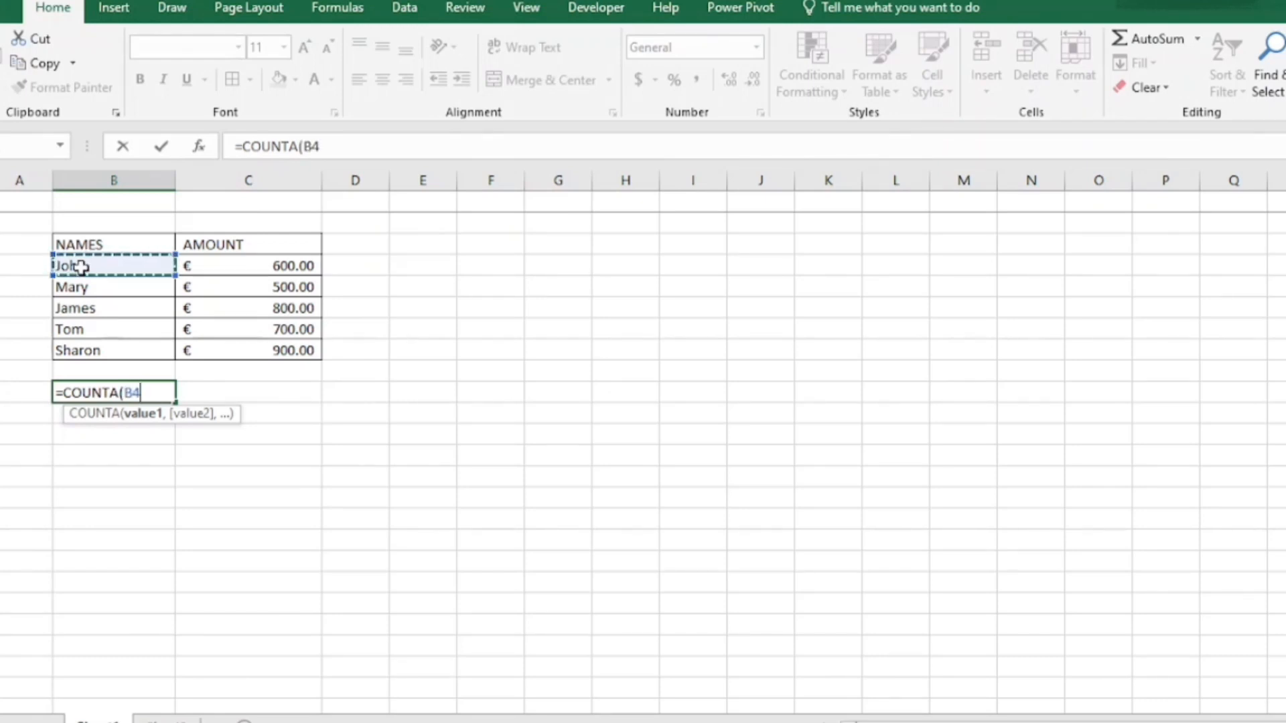
key(shift+Down)
key(shift+Down)
key(shift+Down)
key(shift+Down)
key(shift+Down)
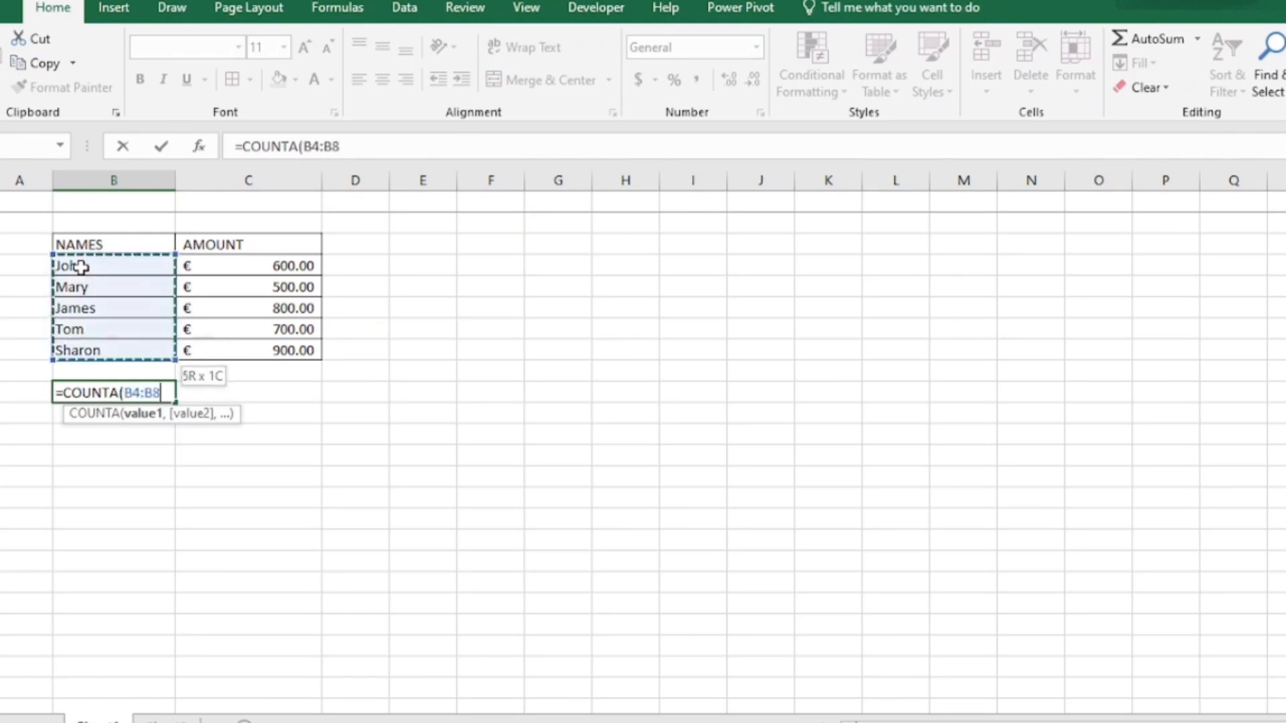
key(Up)
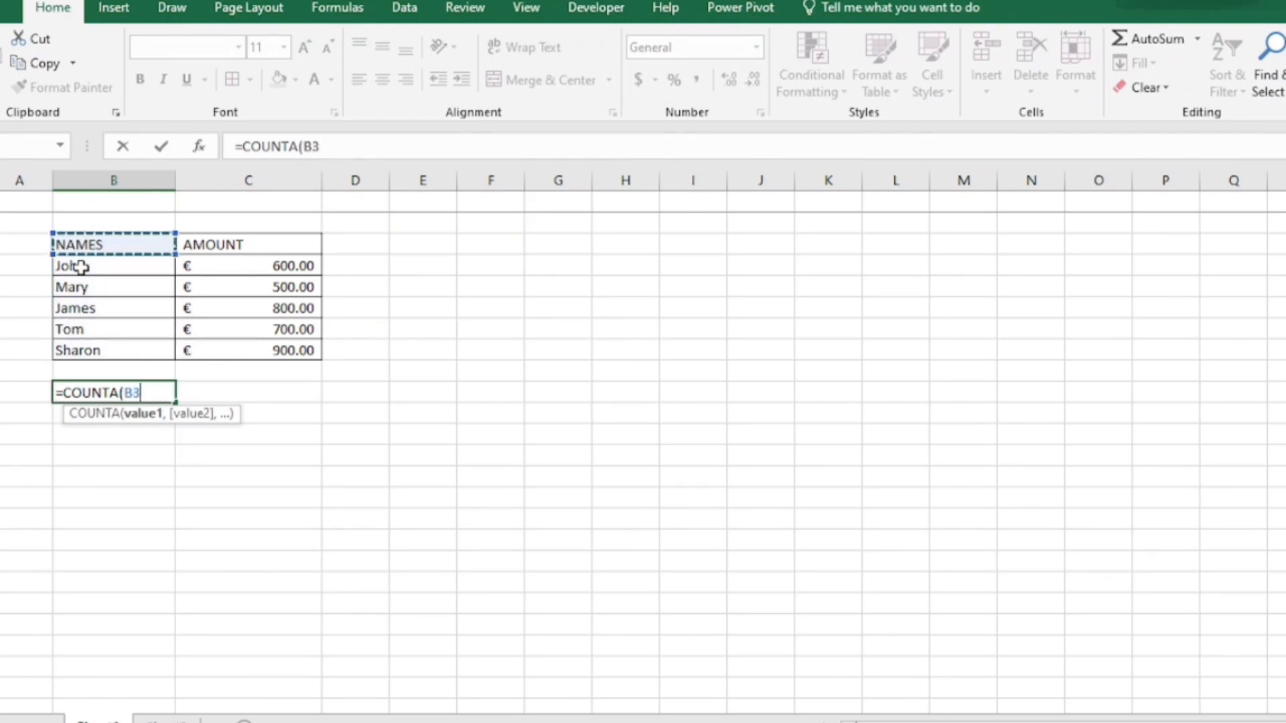
key(shift+Up)
key(shift+Down)
key(Down)
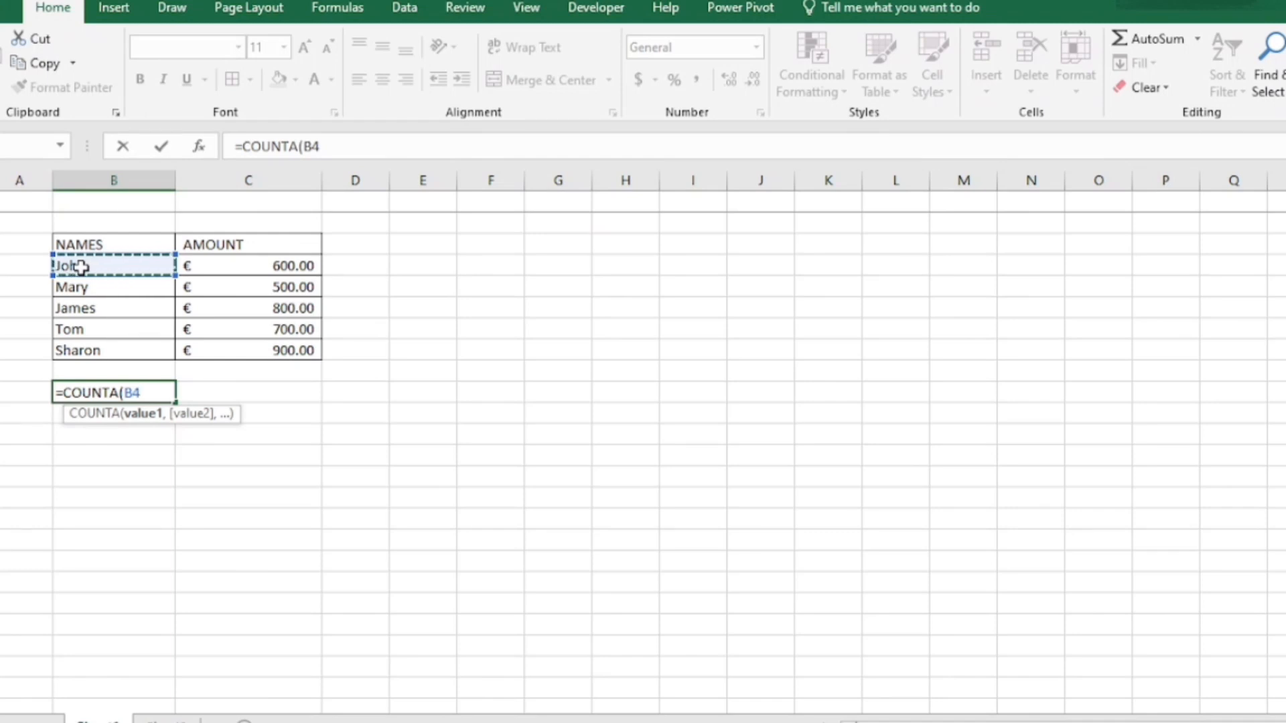
key(shift+Down)
key(shift+Down)
key(shift+Down)
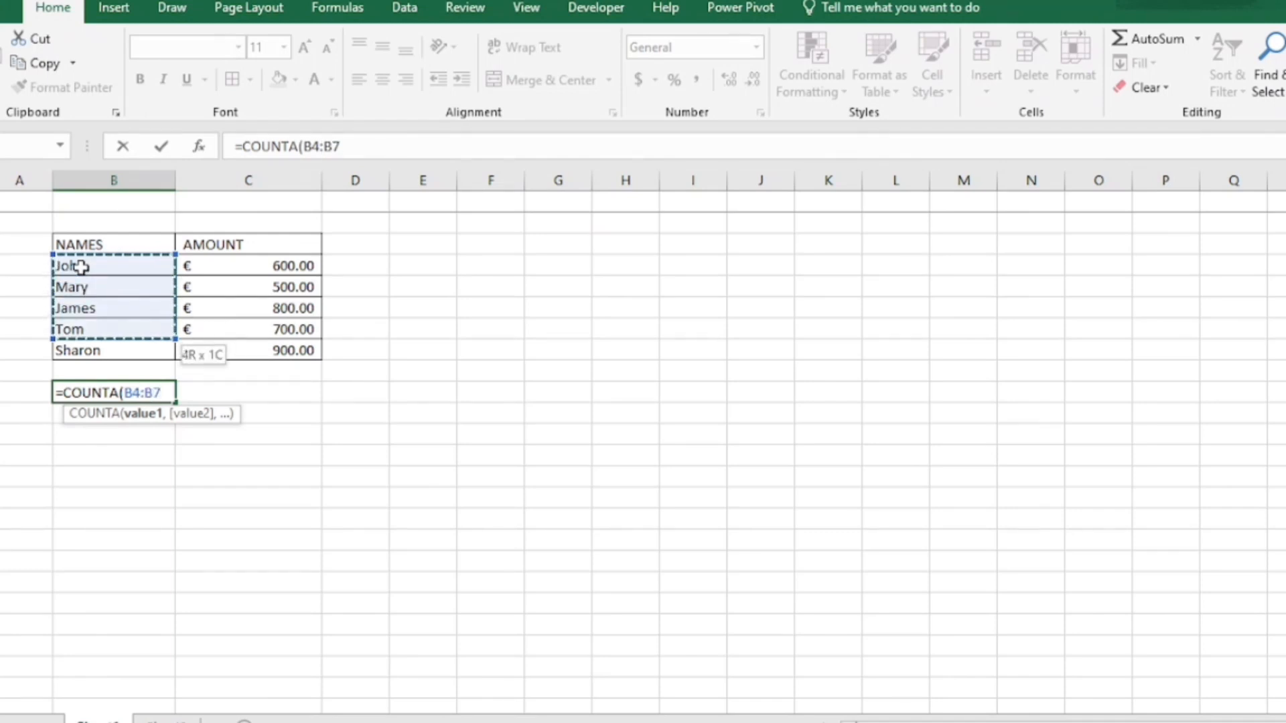
key(shift+Down)
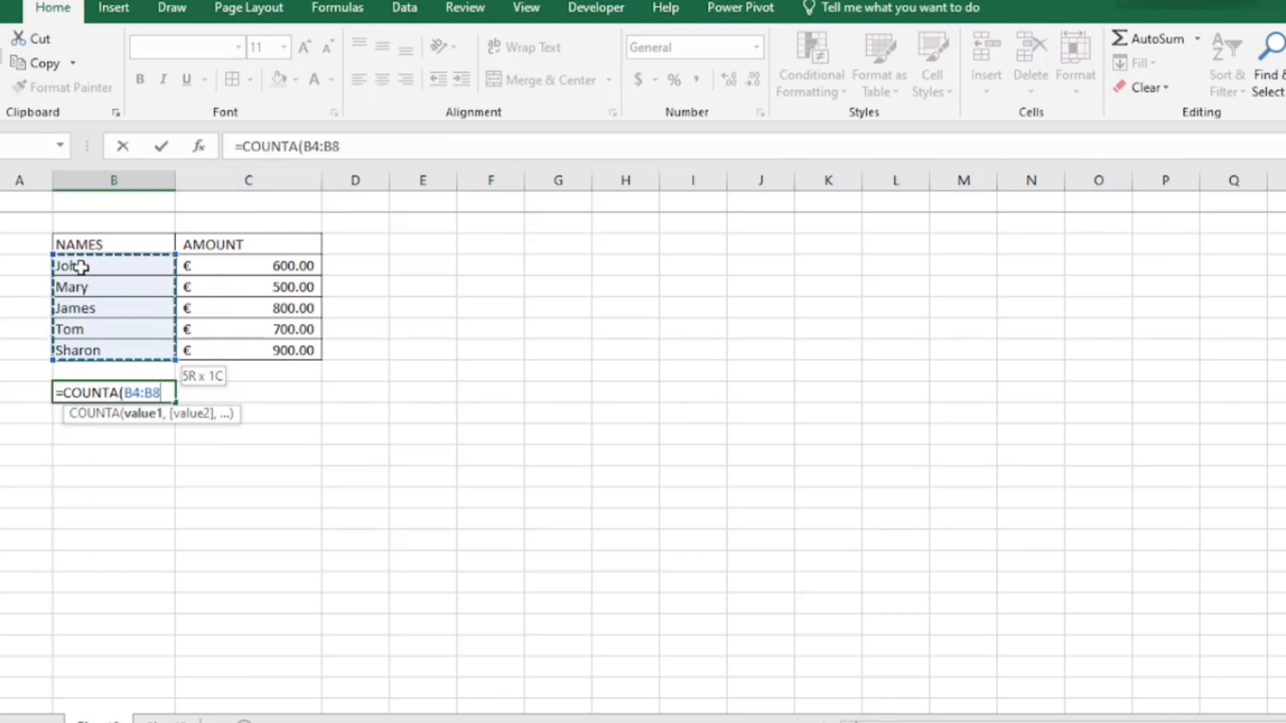
text())
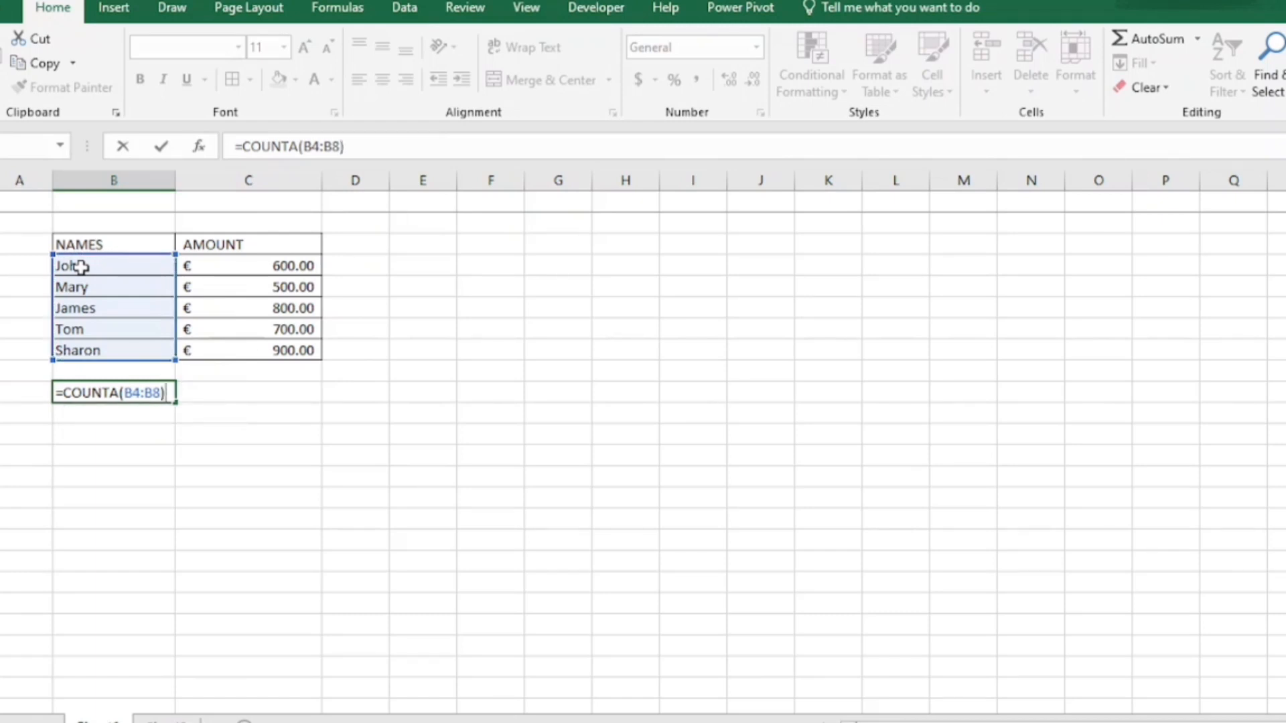
key(Return)
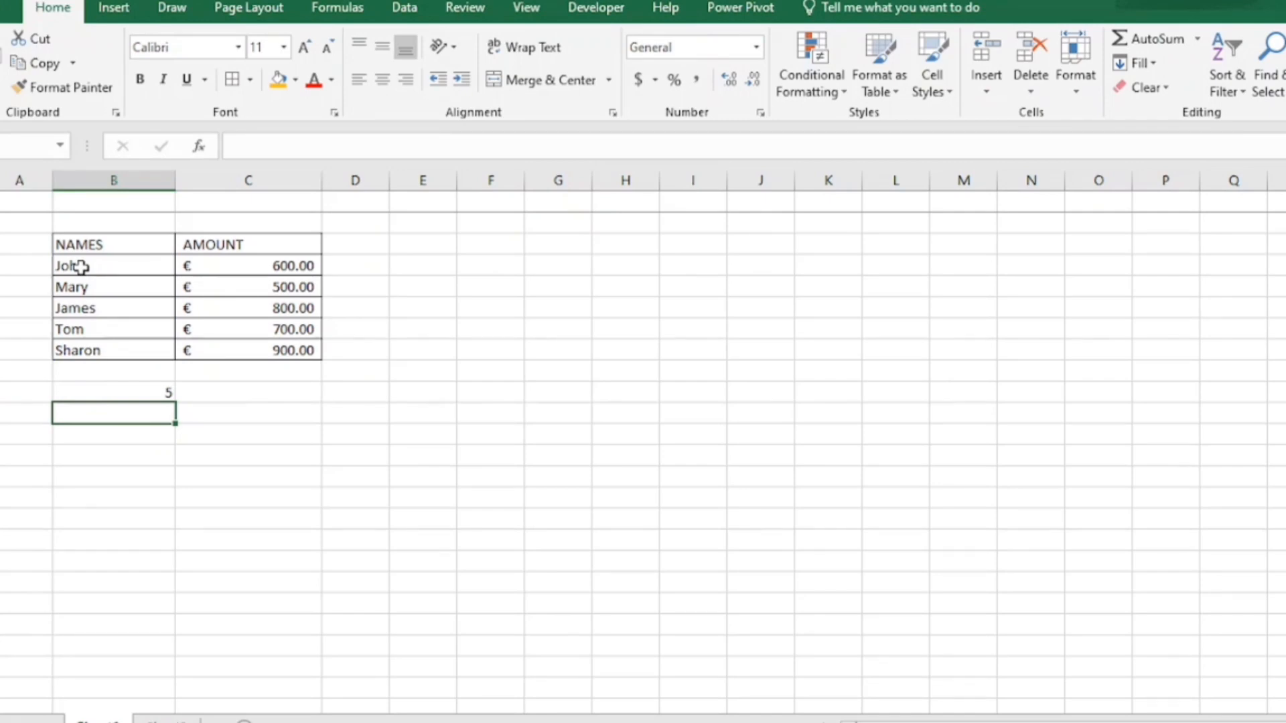
Step: Examine the COUNTA formula in cell B10 and the range it refers to, and select the empty cell C12
click(134, 391)
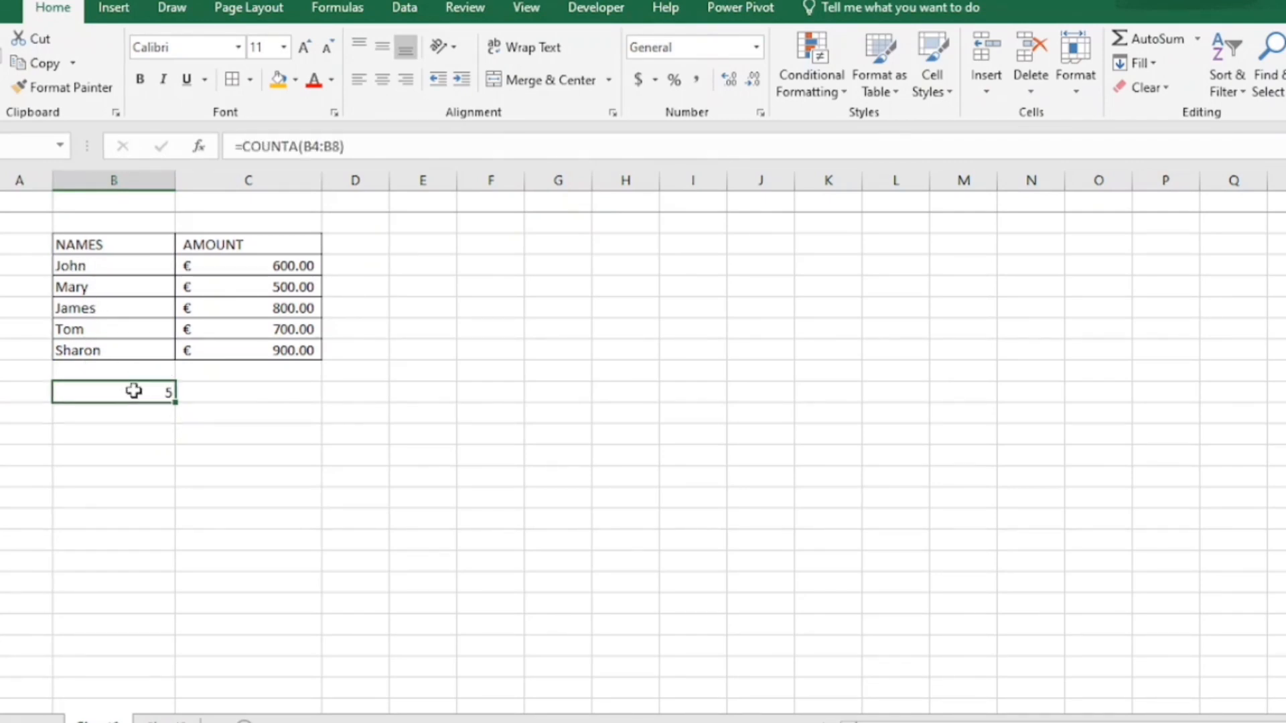
click(366, 146)
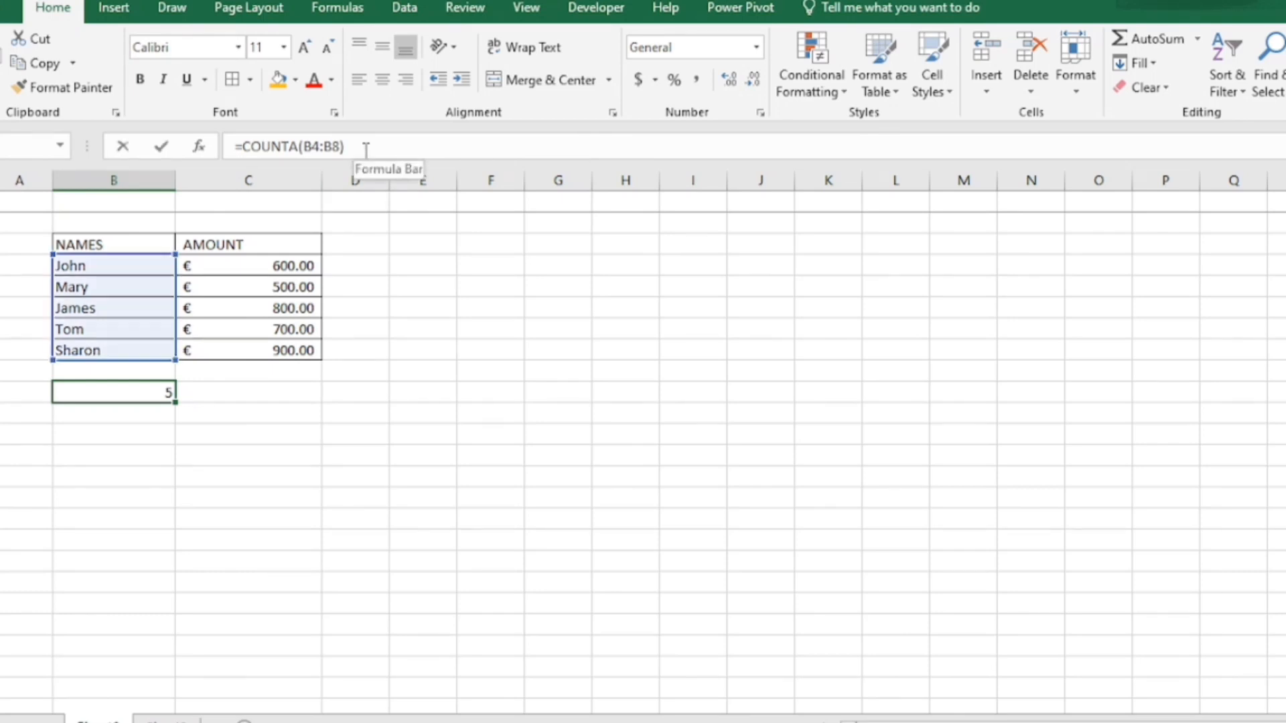
click(251, 429)
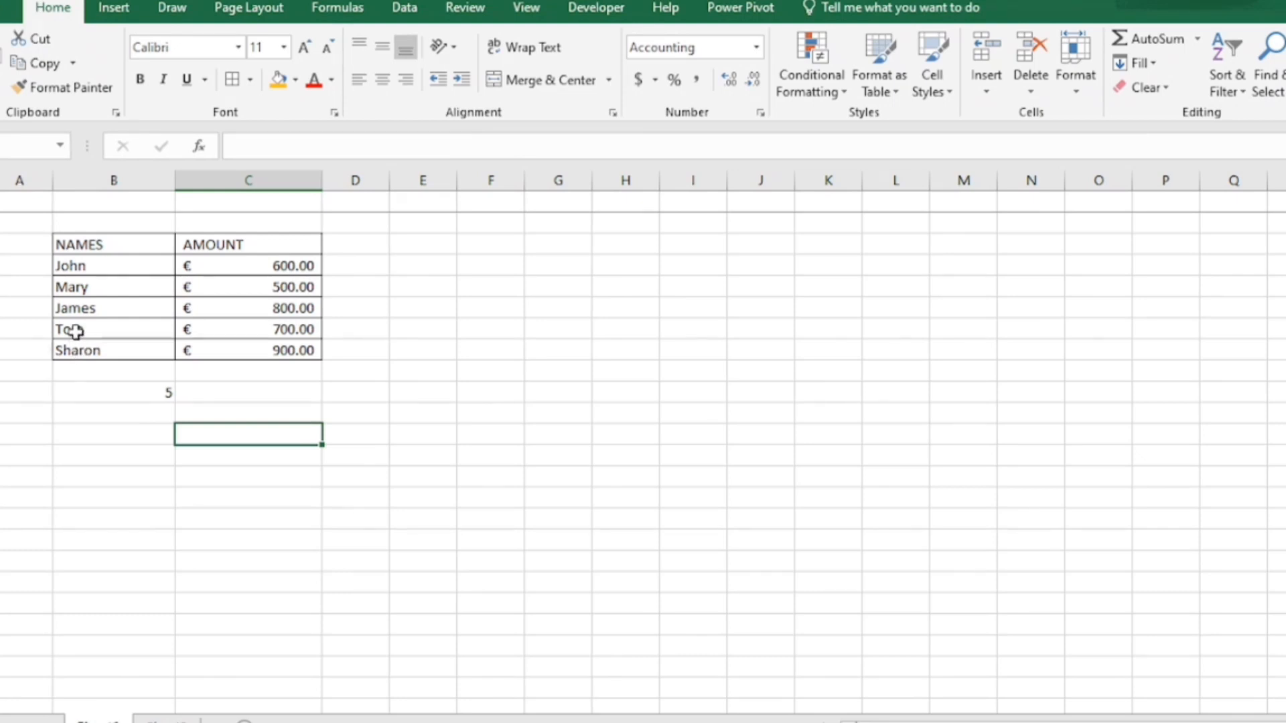
click(74, 308)
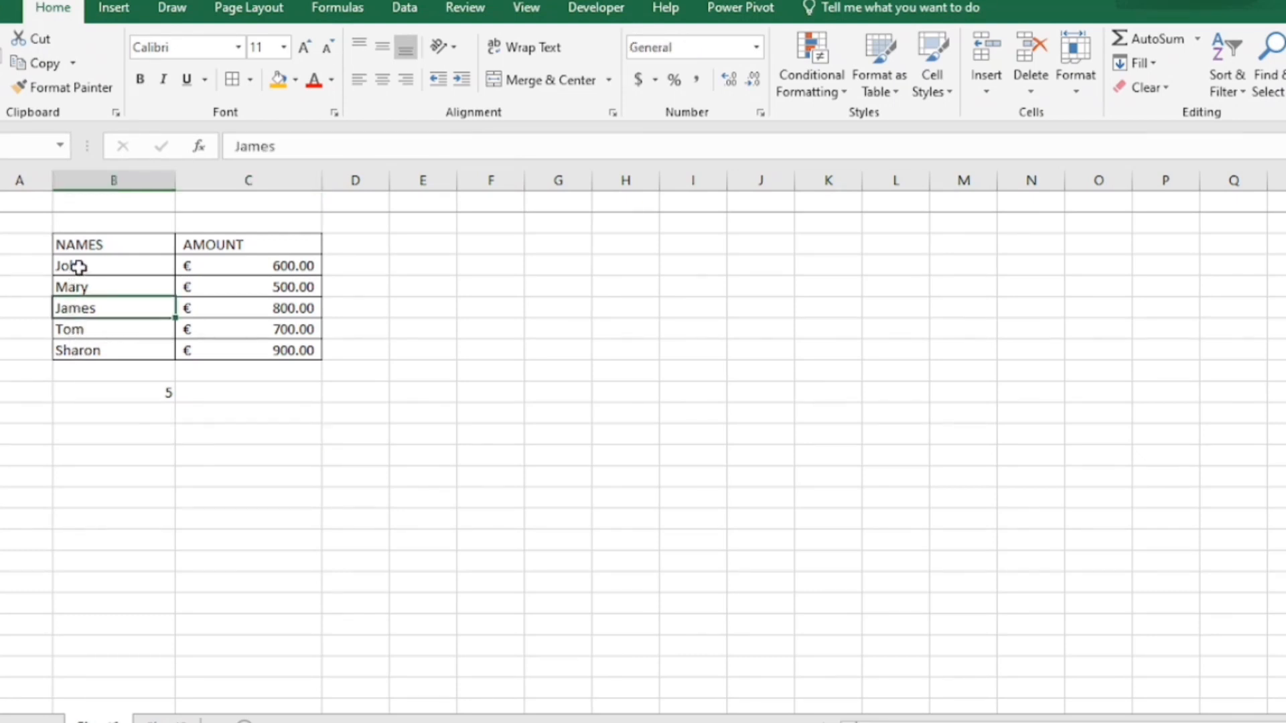
click(78, 266)
click(140, 397)
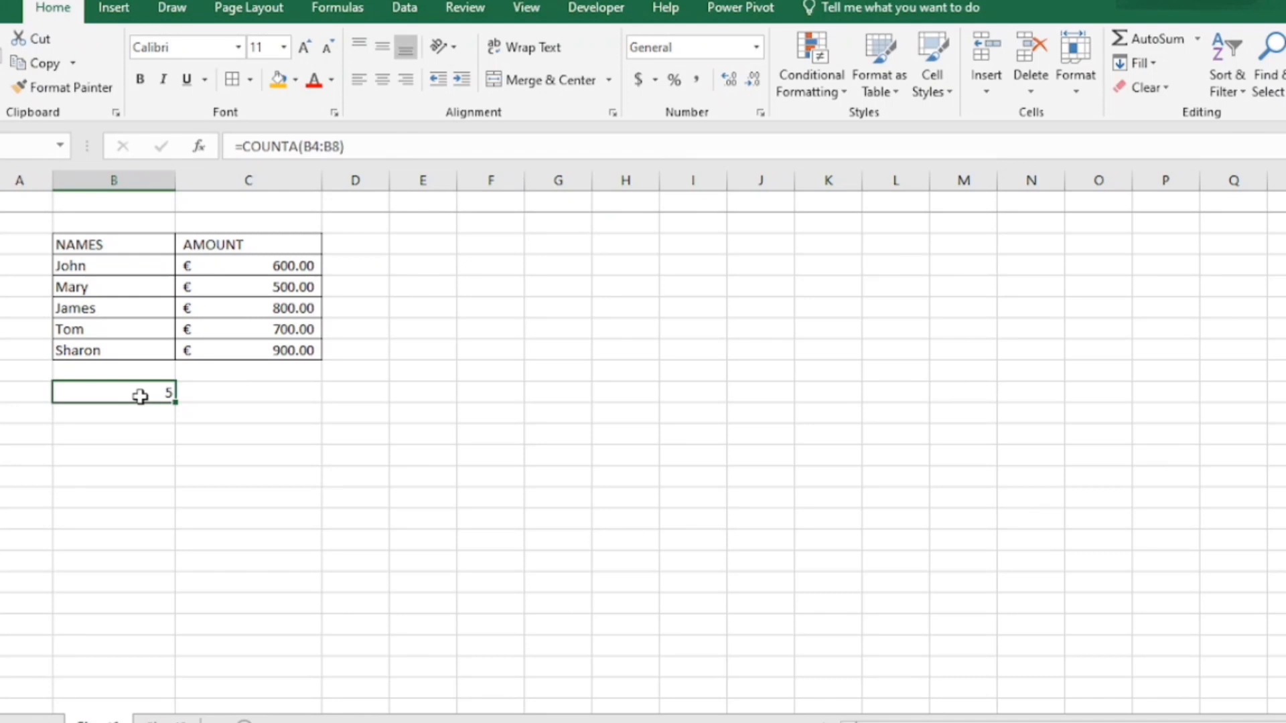
click(233, 395)
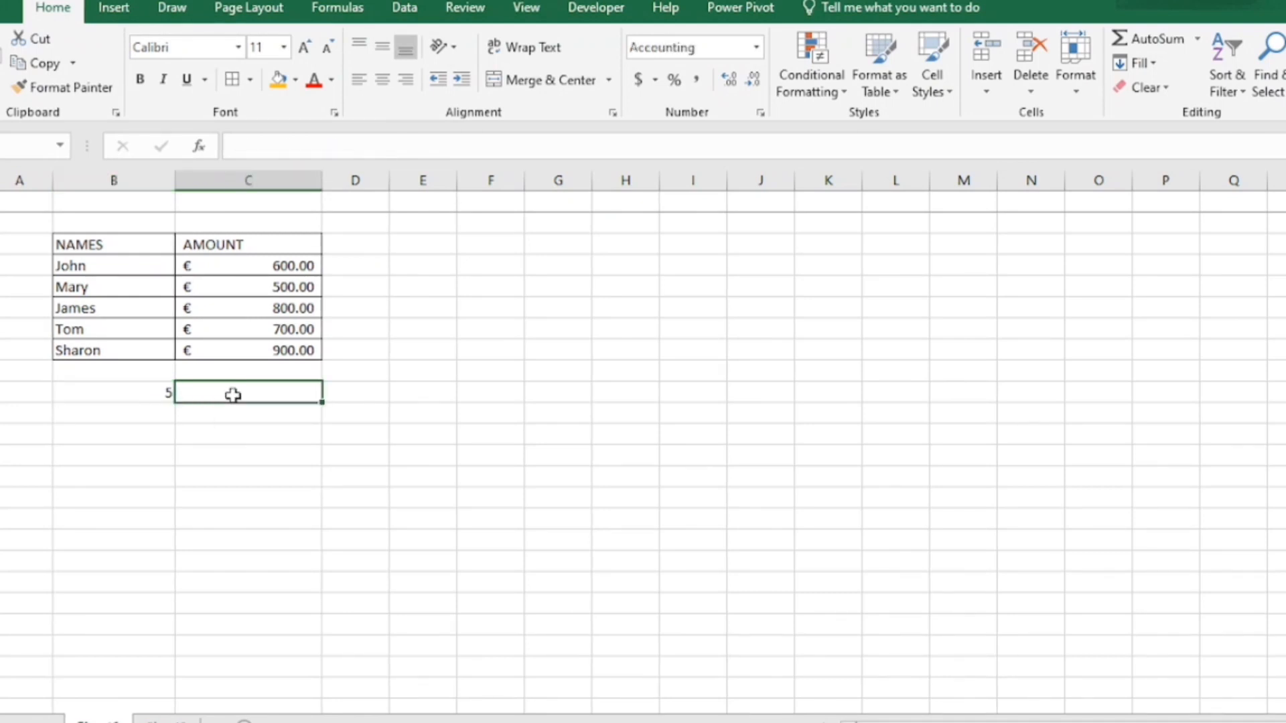
Step: Erase the COUNTA formula from cell B10 below the names, leaving the cell empty
click(153, 394)
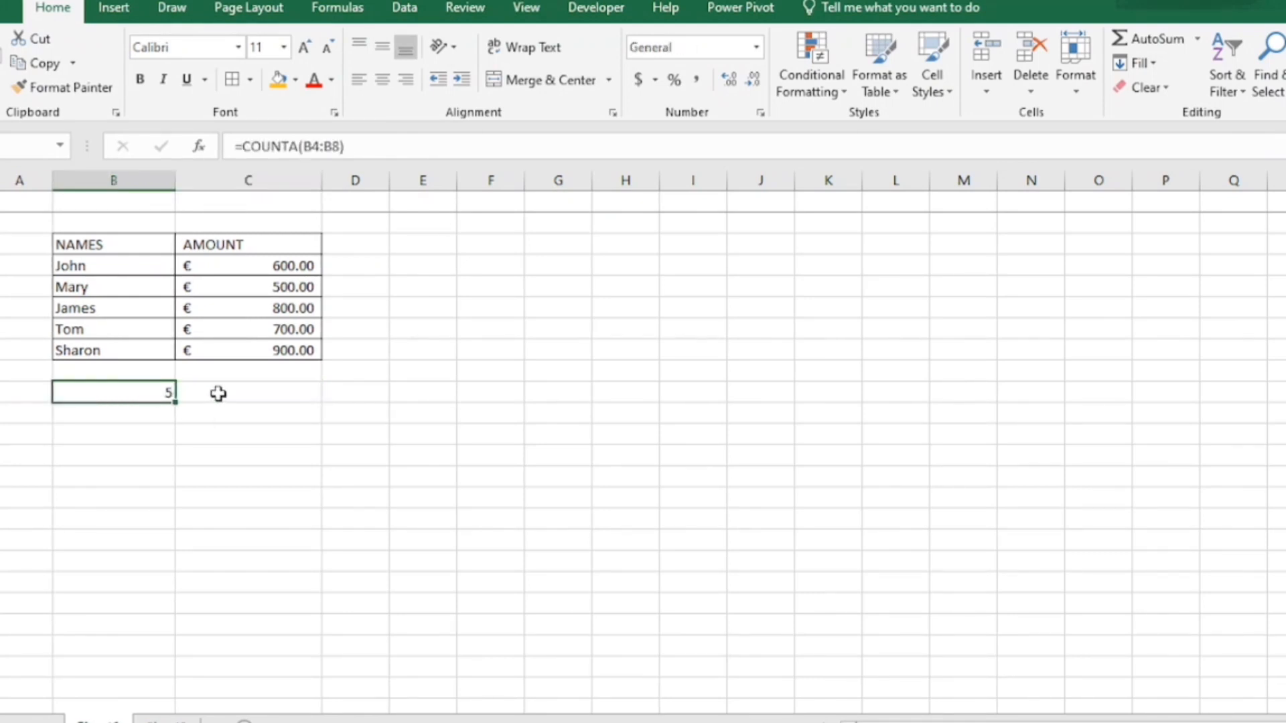
key(BackSpace)
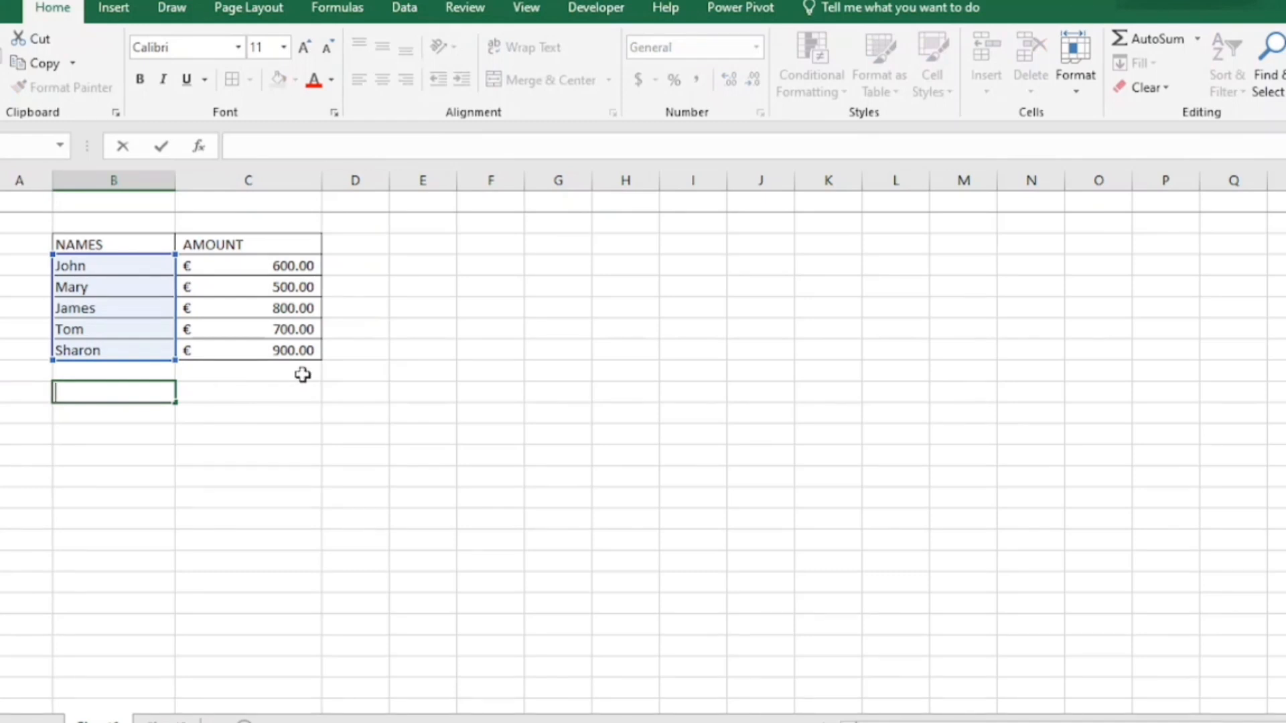
drag(303, 376, 270, 391)
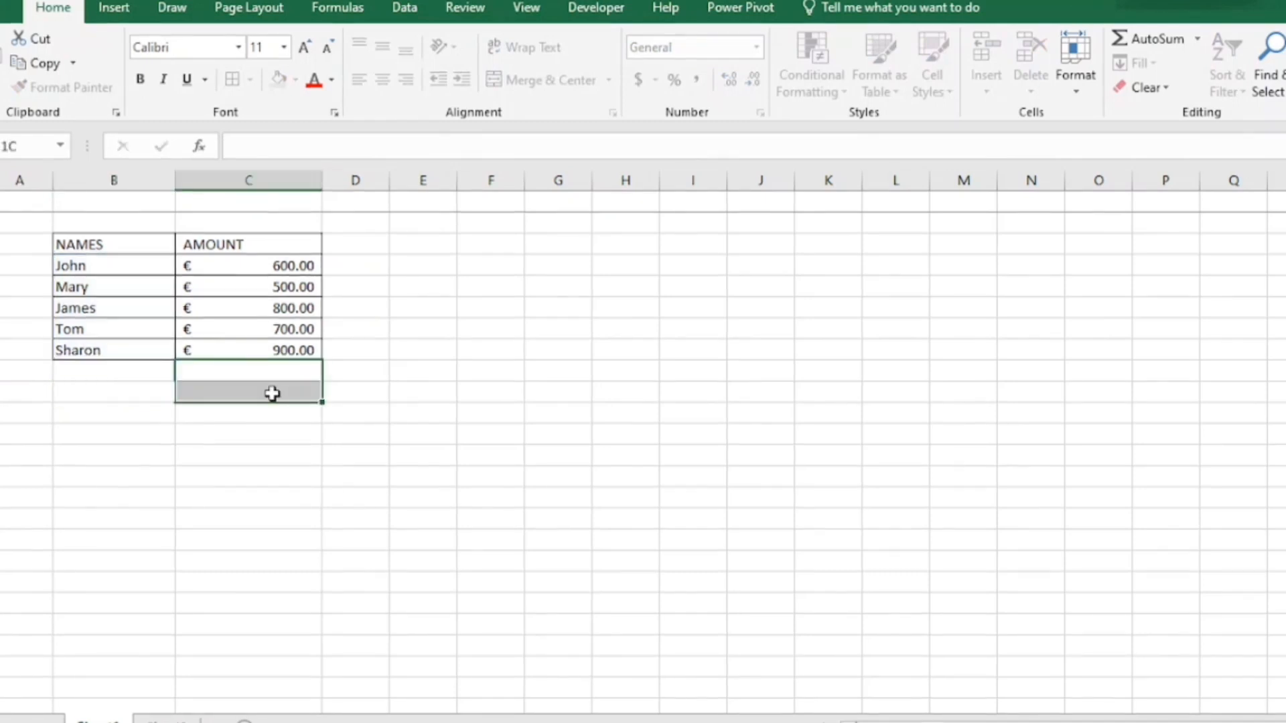
click(380, 400)
Step: Count the non-empty amount cells with the formula =COUNTA(C4:C8) in cell C10
click(278, 393)
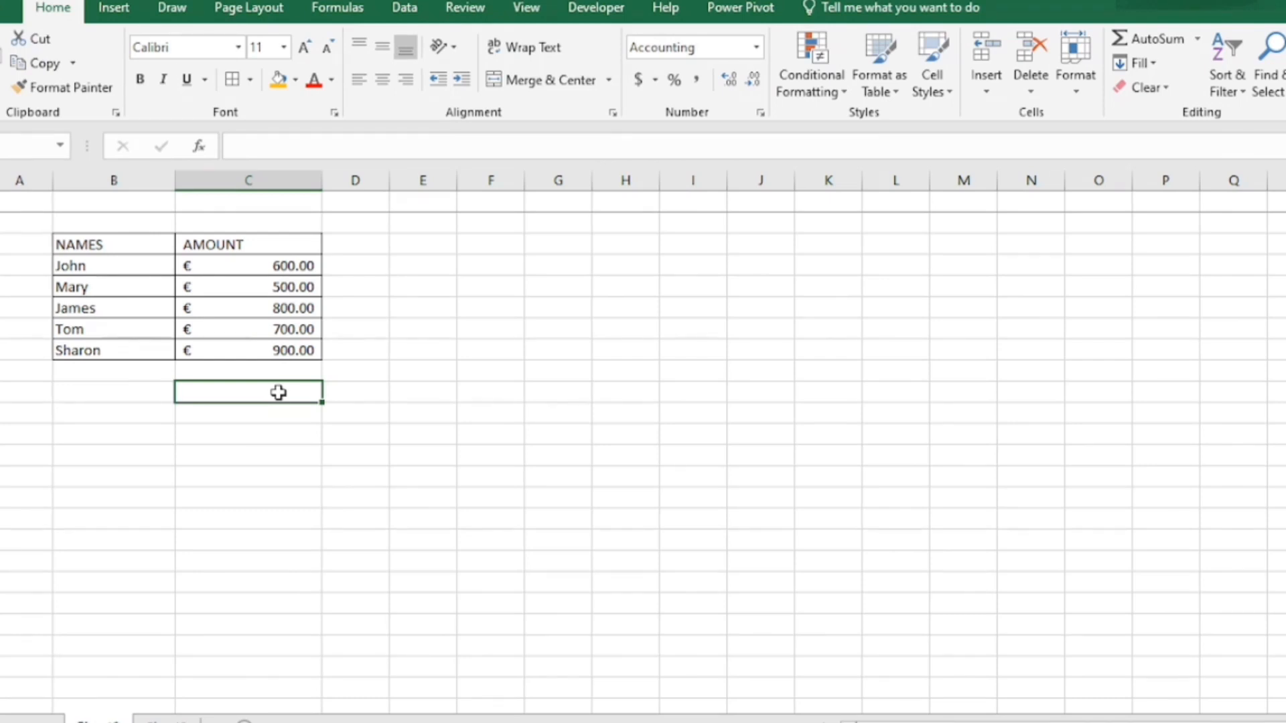
text(+)
key(BackSpace)
text(=)
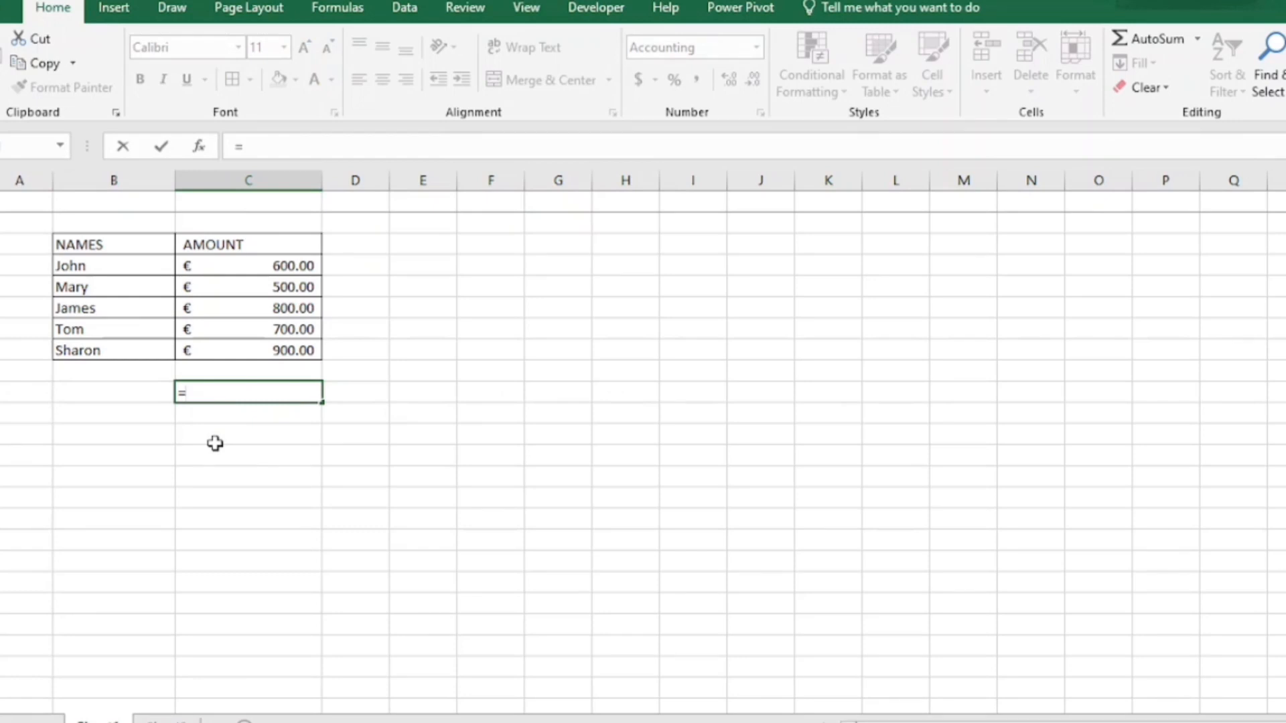
text(COUN)
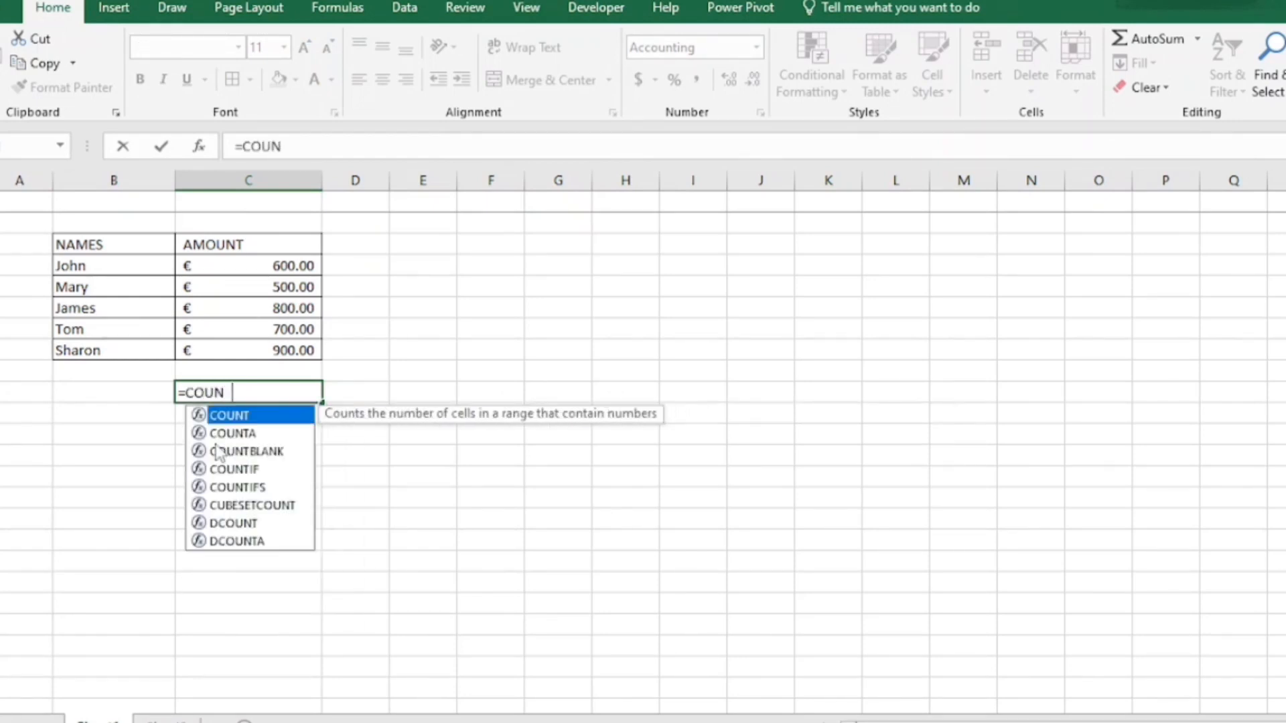
text(TA()
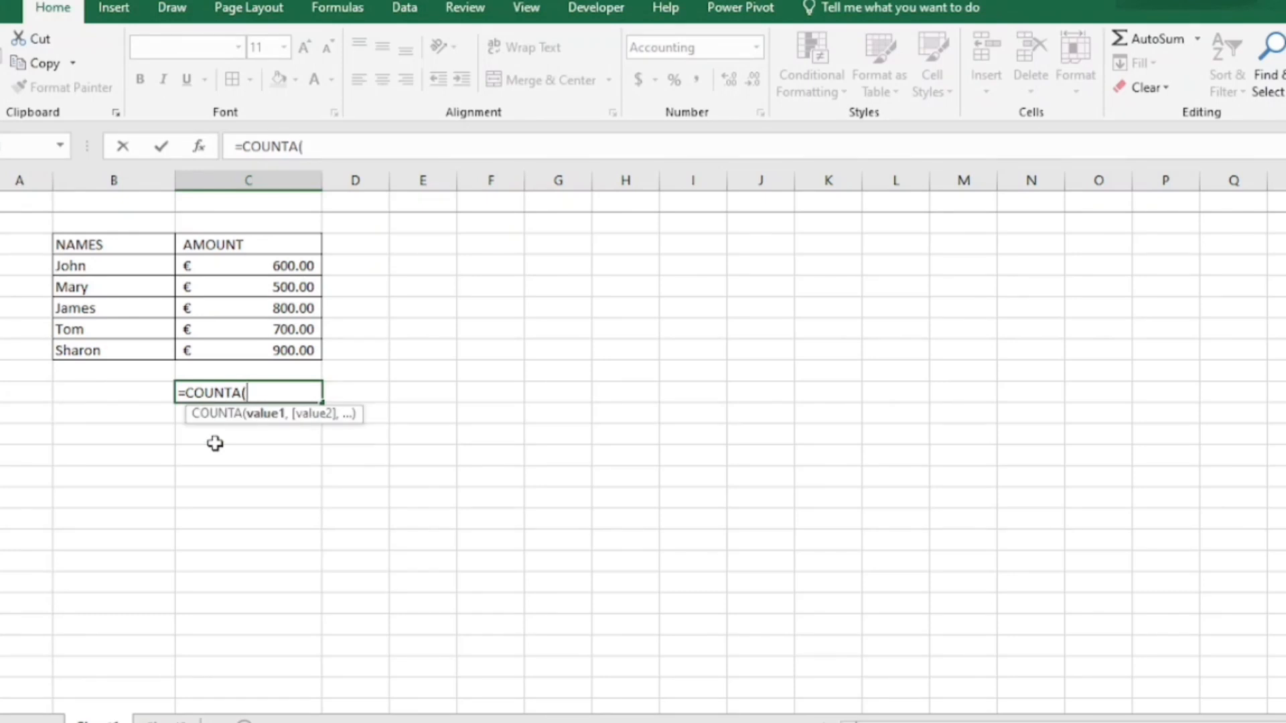
click(237, 264)
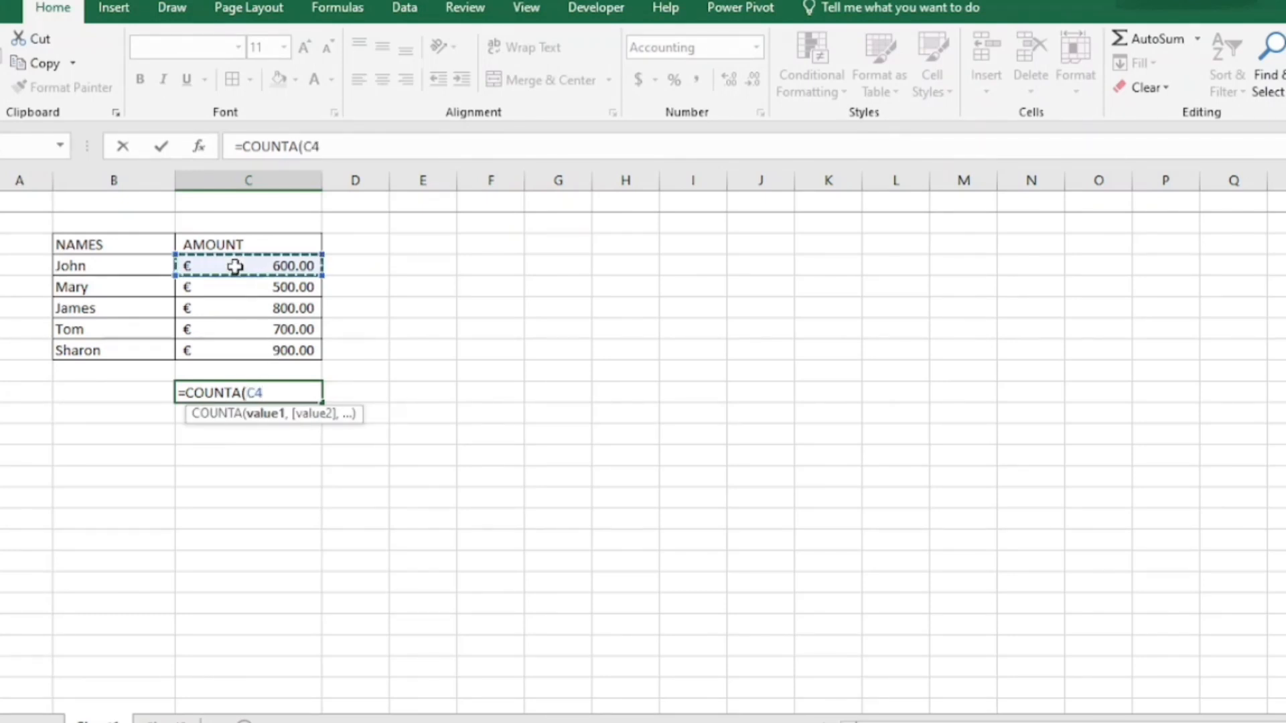
key(shift+Down)
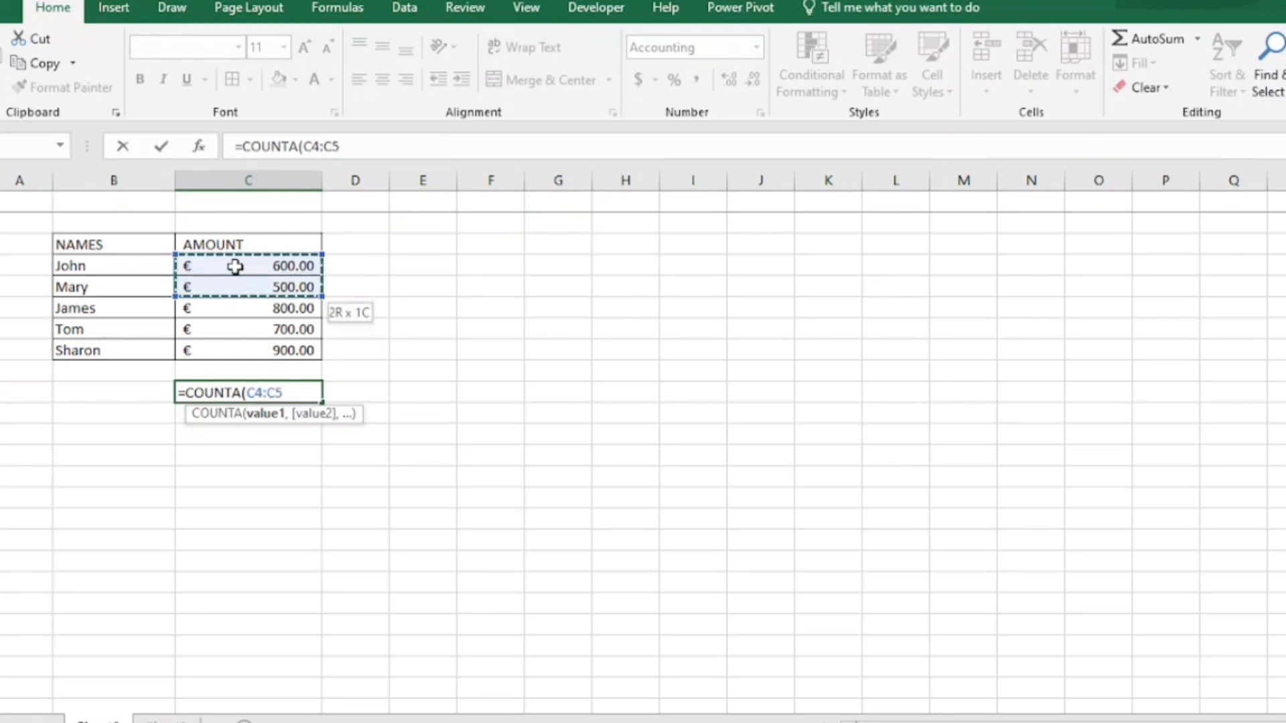
key(shift+Down)
key(shift+Down)
key(shift+Down)
key(shift+Down)
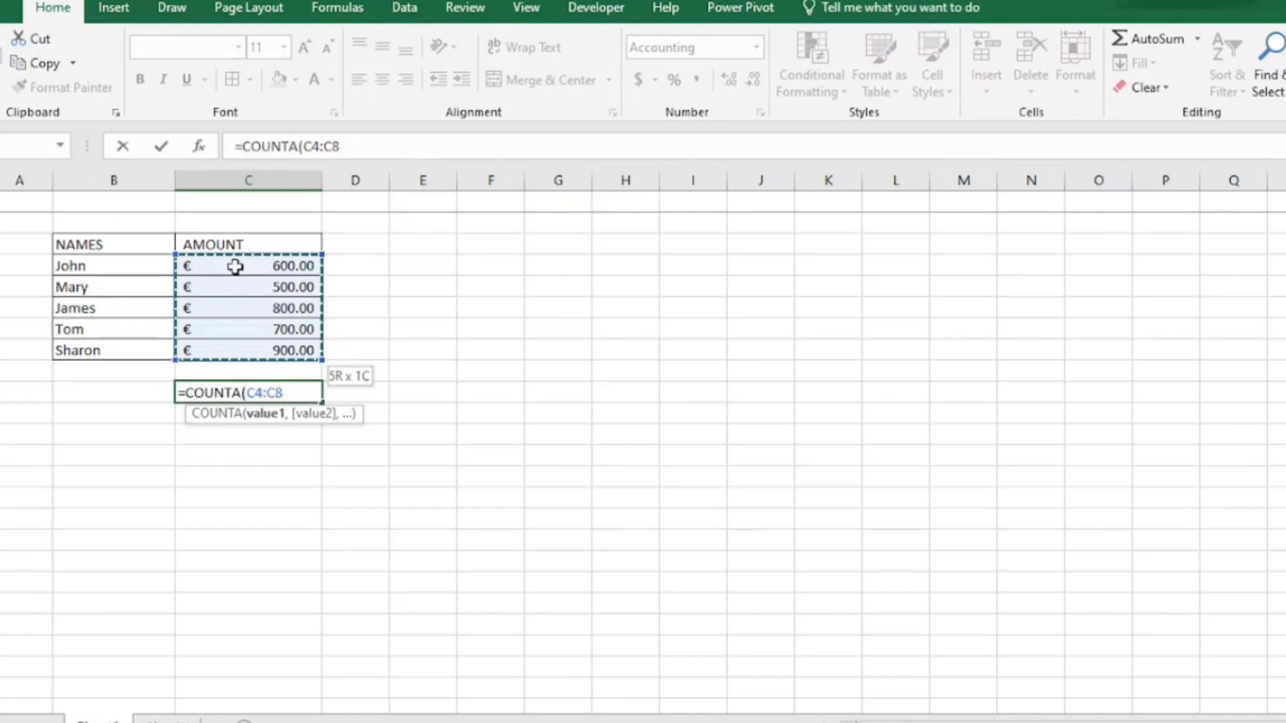
text())
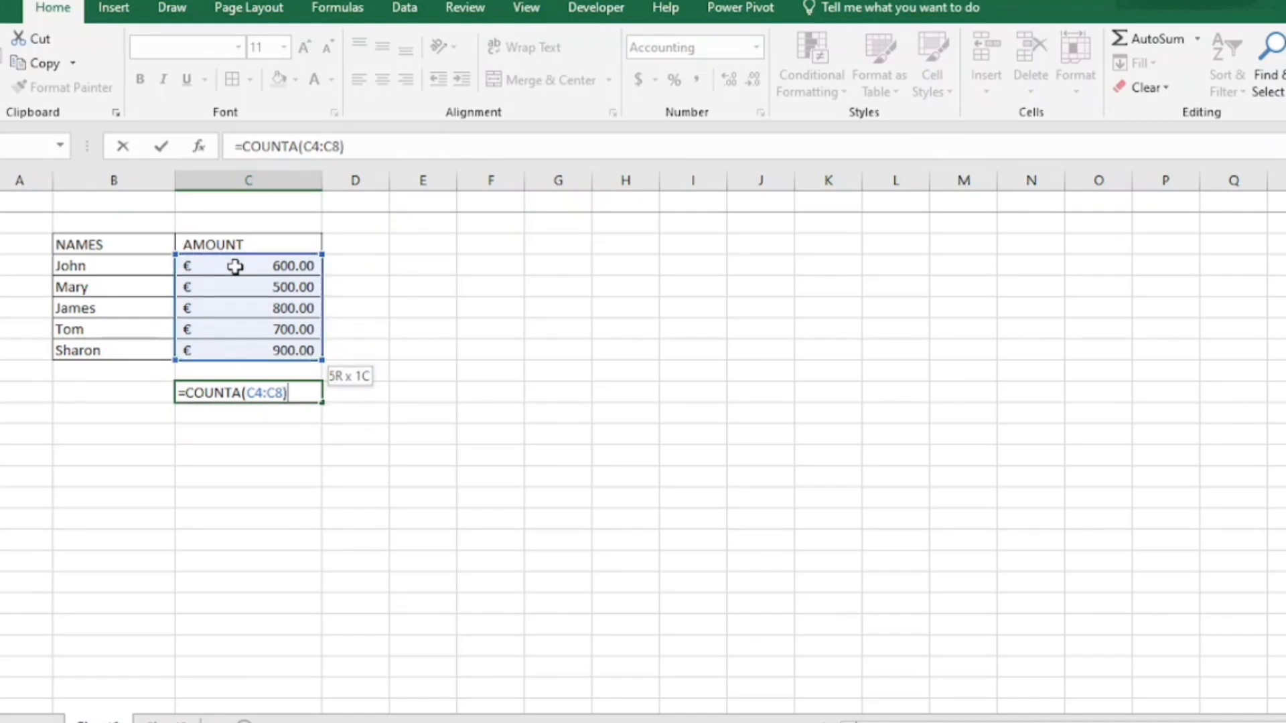
key(Return)
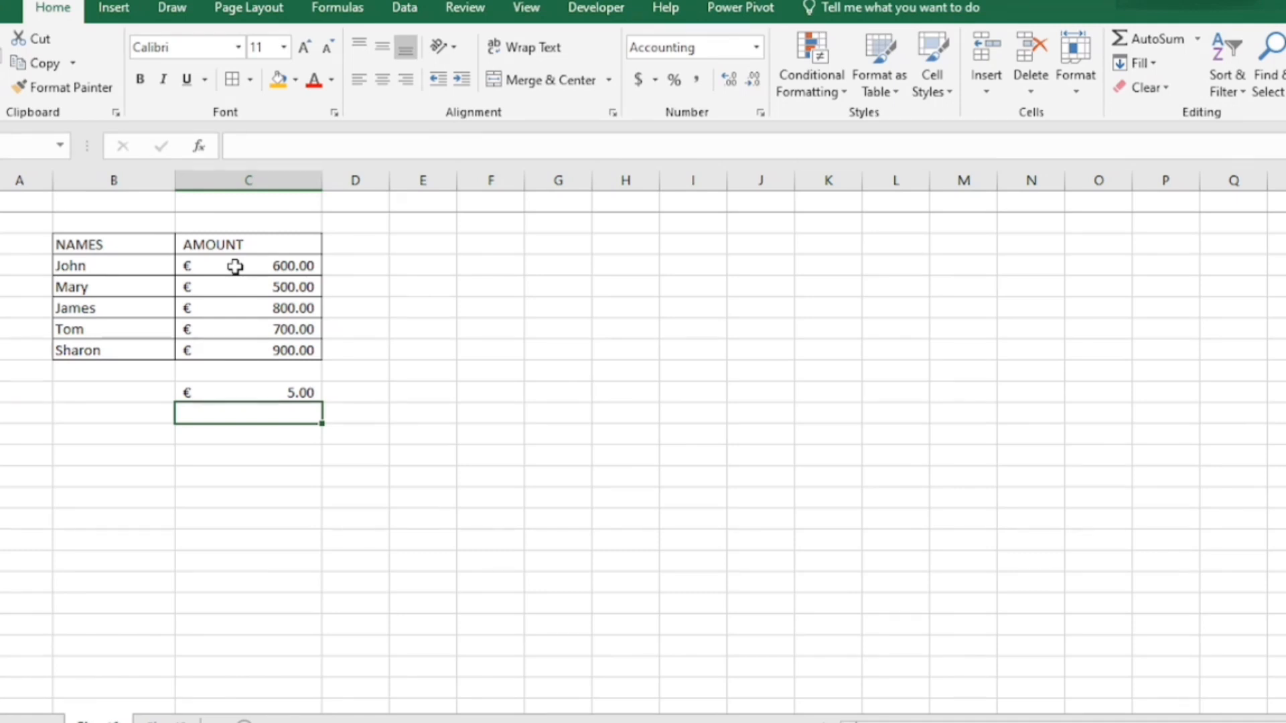
Step: Clear the COUNTA formula from cell C10 below the amounts and select the empty cell E10
click(282, 393)
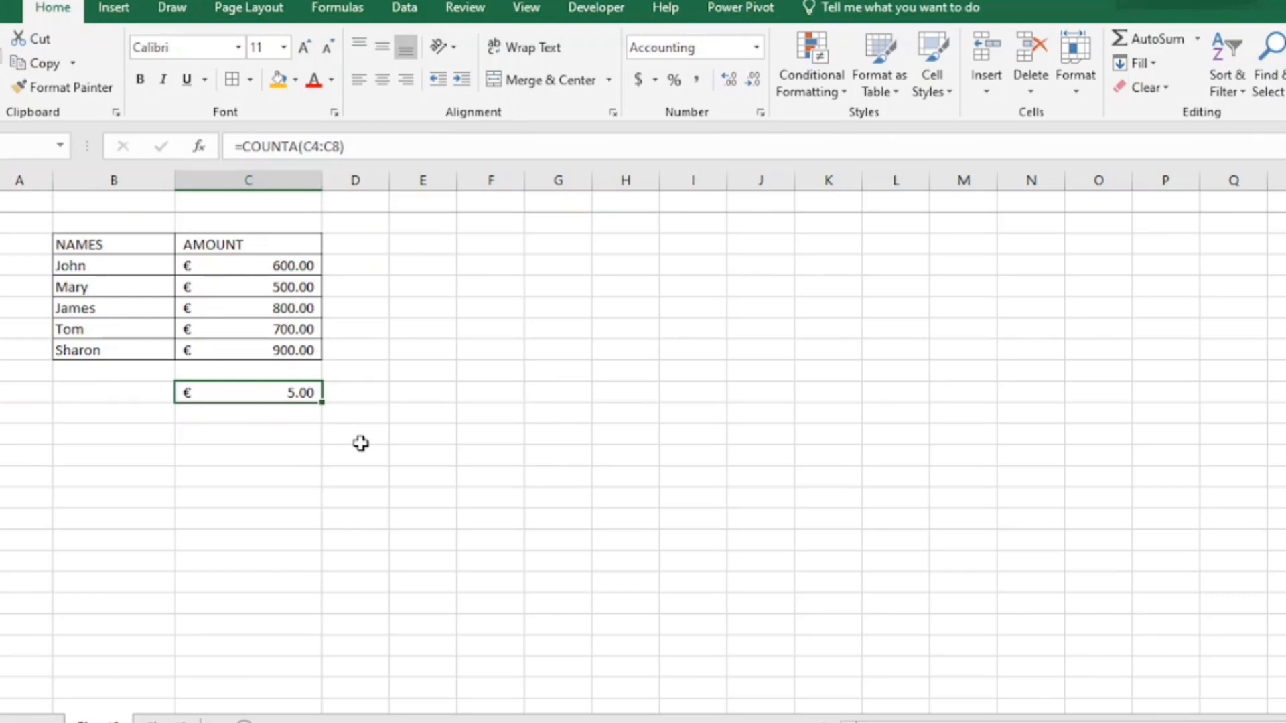
key(BackSpace)
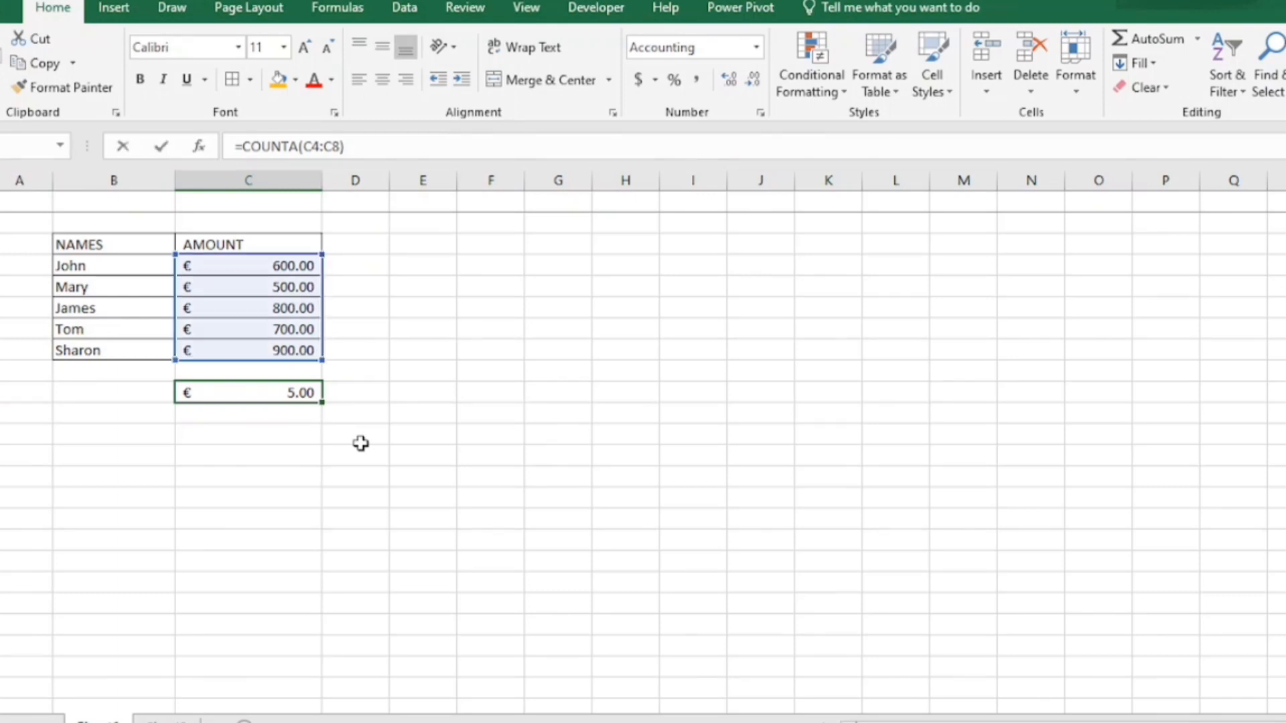
click(451, 392)
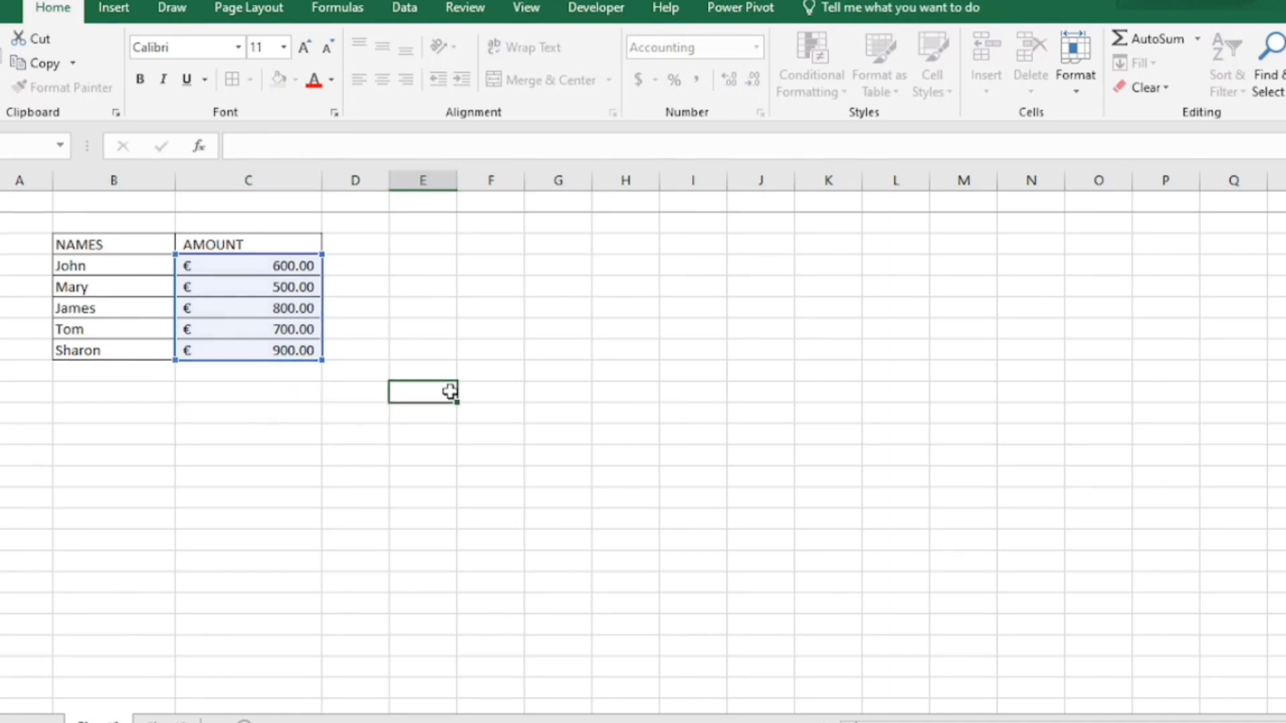